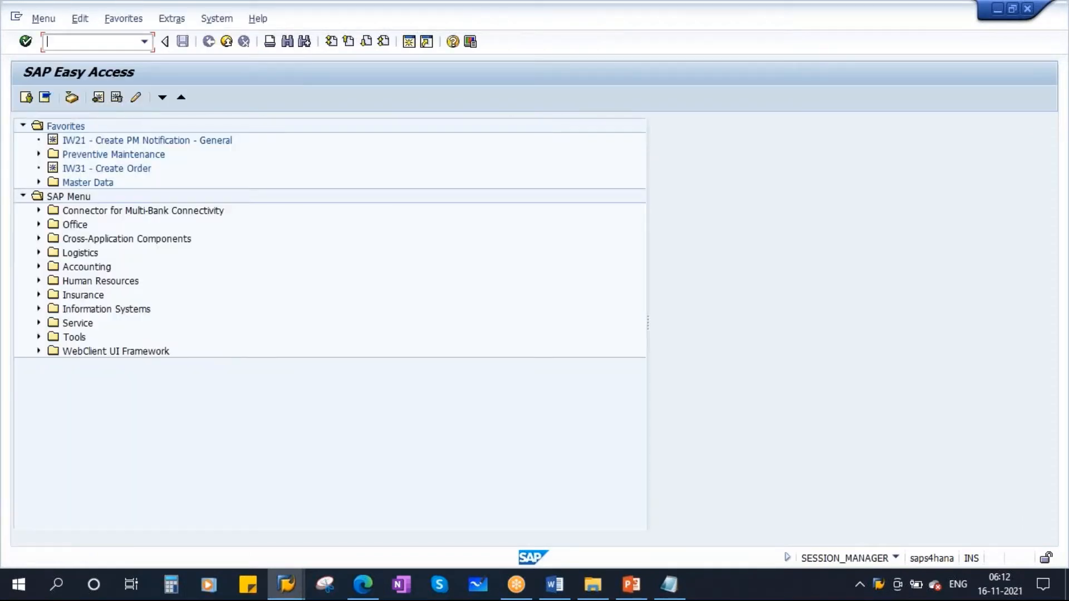
- Open transaction MM60 and restrict the materials list to plant 1710 and material type FERT
{"action": "type", "text": "mm60"}
{"action": "key", "text": "Return"}
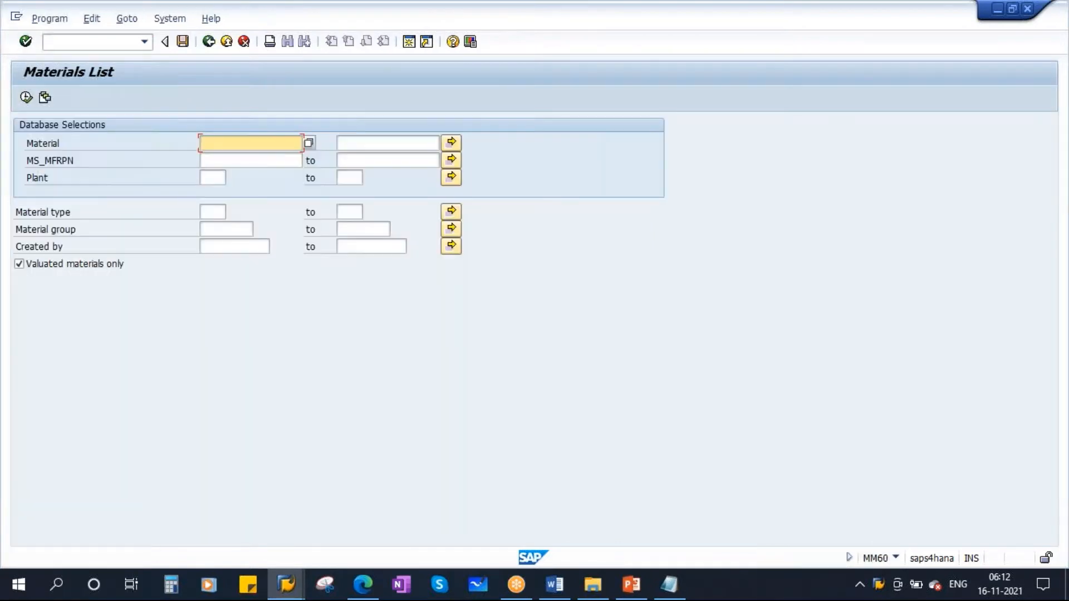
{"action": "left_click", "coordinate": [206, 175]}
{"action": "key", "text": "space"}
{"action": "left_click", "coordinate": [218, 193]}
{"action": "left_click", "coordinate": [216, 213]}
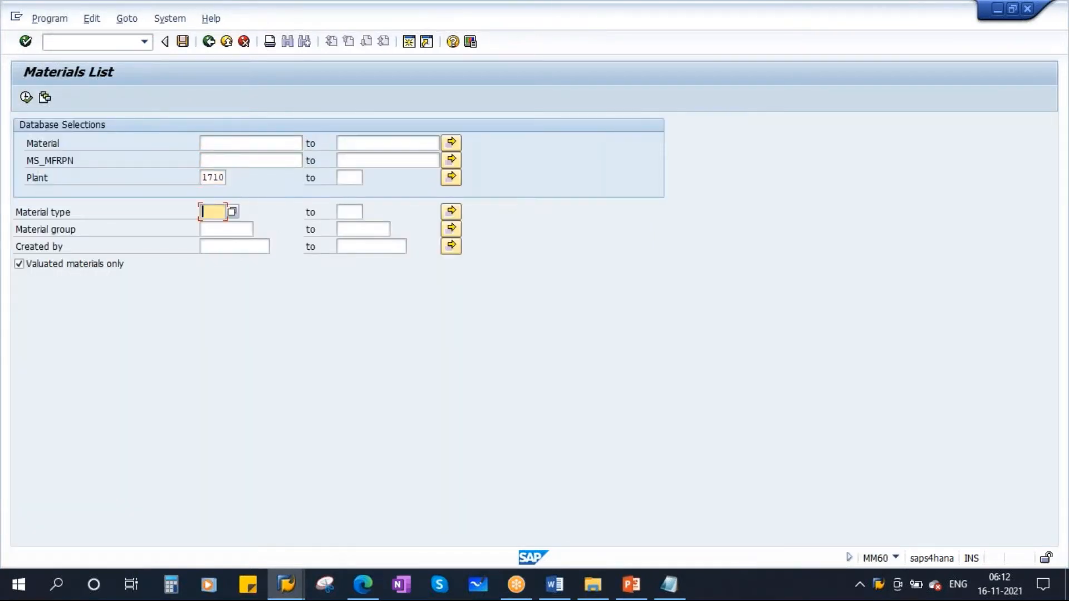
{"action": "key", "text": "space"}
- Filter the materials list by the creator's user ID and run the report
{"action": "left_click", "coordinate": [217, 228]}
{"action": "left_click", "coordinate": [234, 247]}
{"action": "key", "text": "space"}
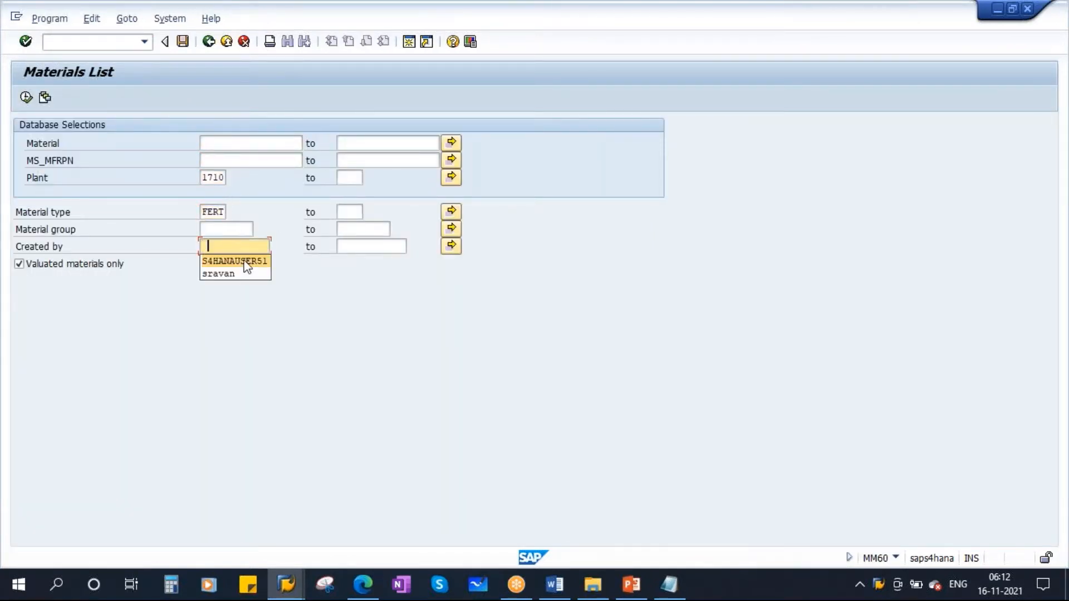
{"action": "left_click", "coordinate": [214, 262]}
{"action": "left_click", "coordinate": [26, 98]}
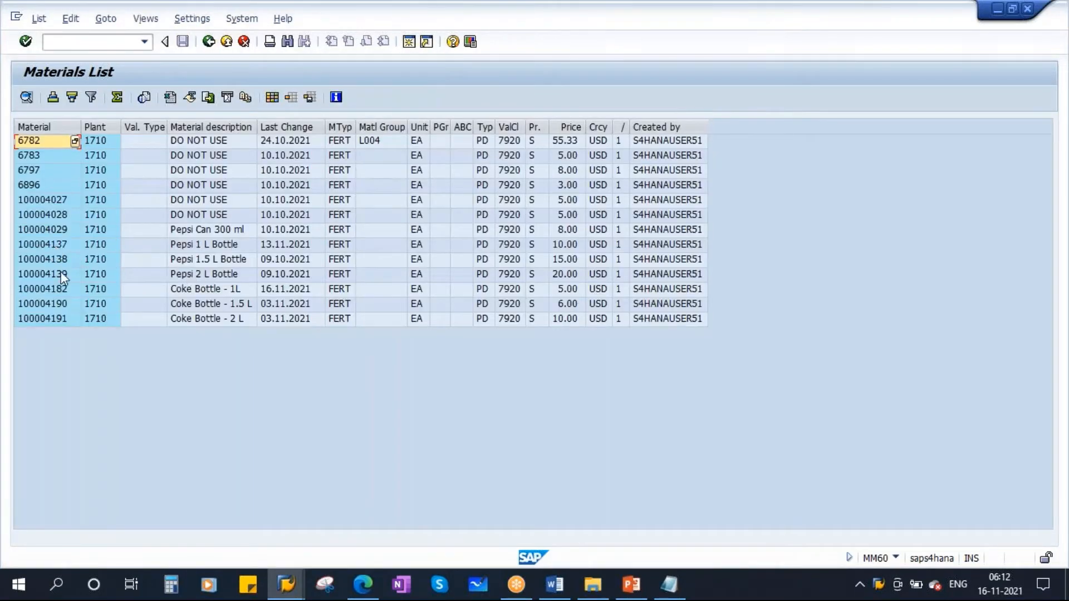
- Copy the Coke Bottle - 1L material number and open that material for change in MM02 at plant 1710
{"action": "left_click", "coordinate": [55, 290]}
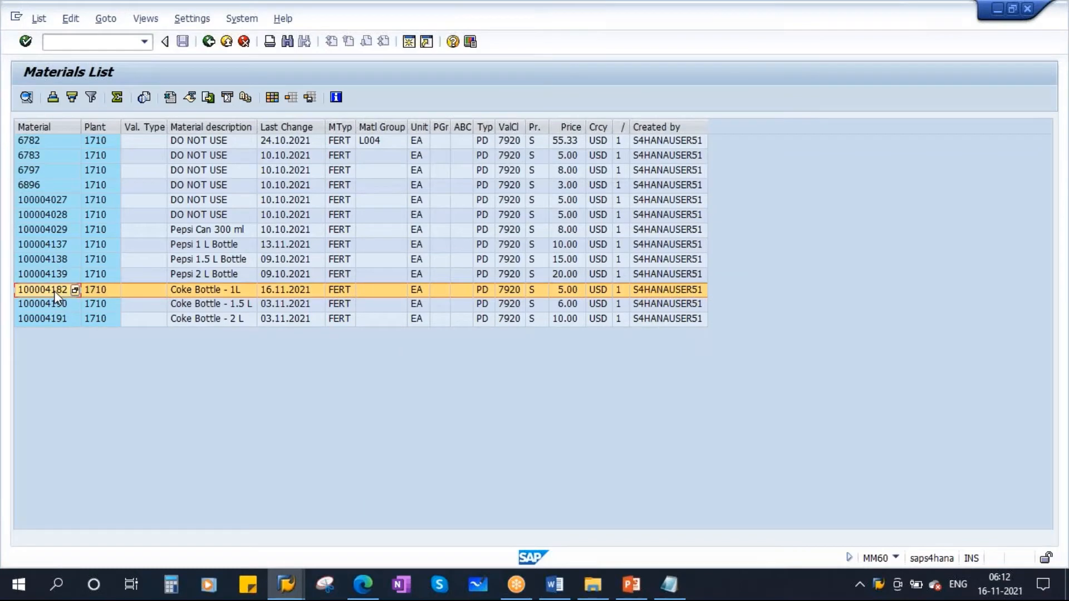
{"action": "key", "text": "ctrl+c"}
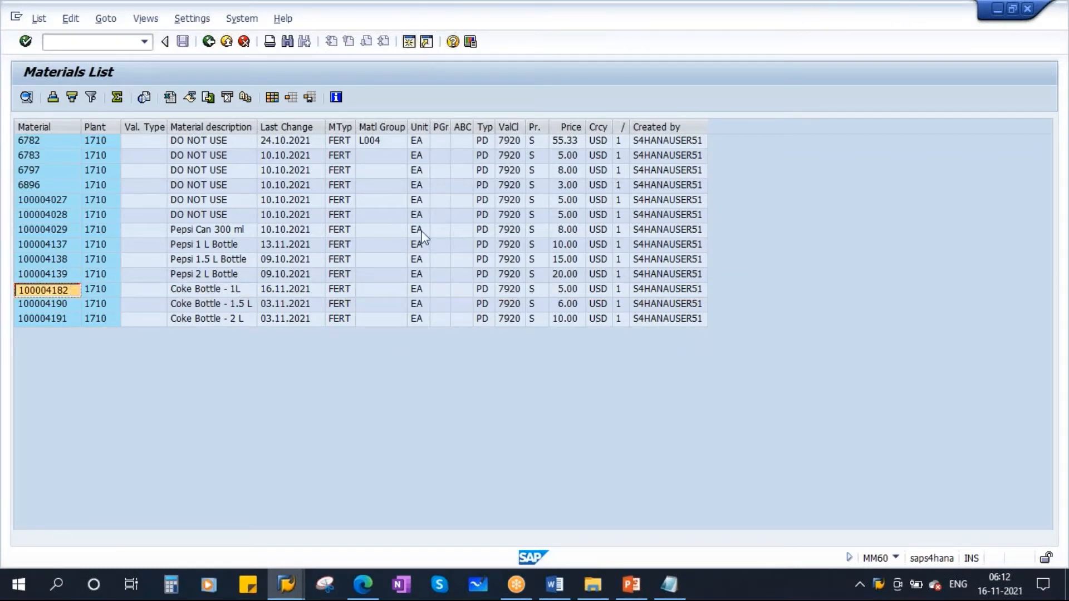
{"action": "type", "text": "mm02"}
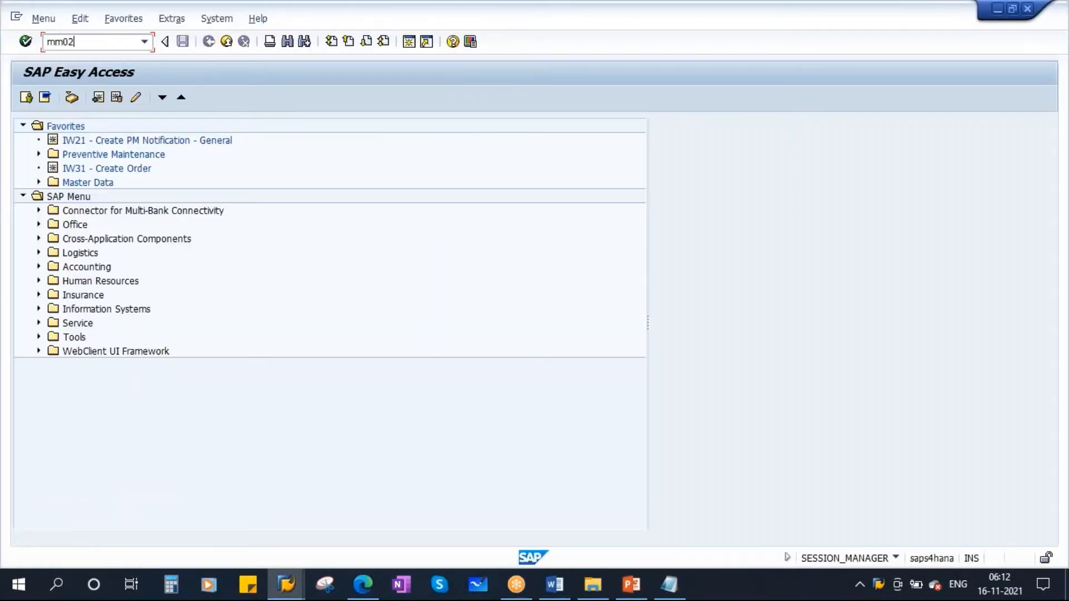
{"action": "key", "text": "Return"}
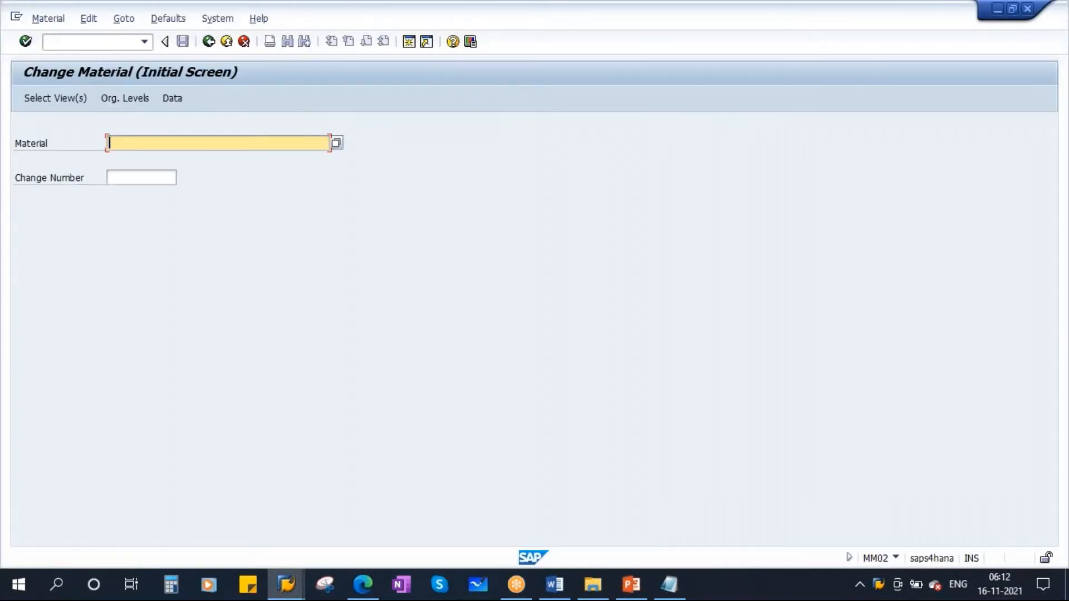
{"action": "key", "text": "ctrl+v"}
{"action": "key", "text": "Return"}
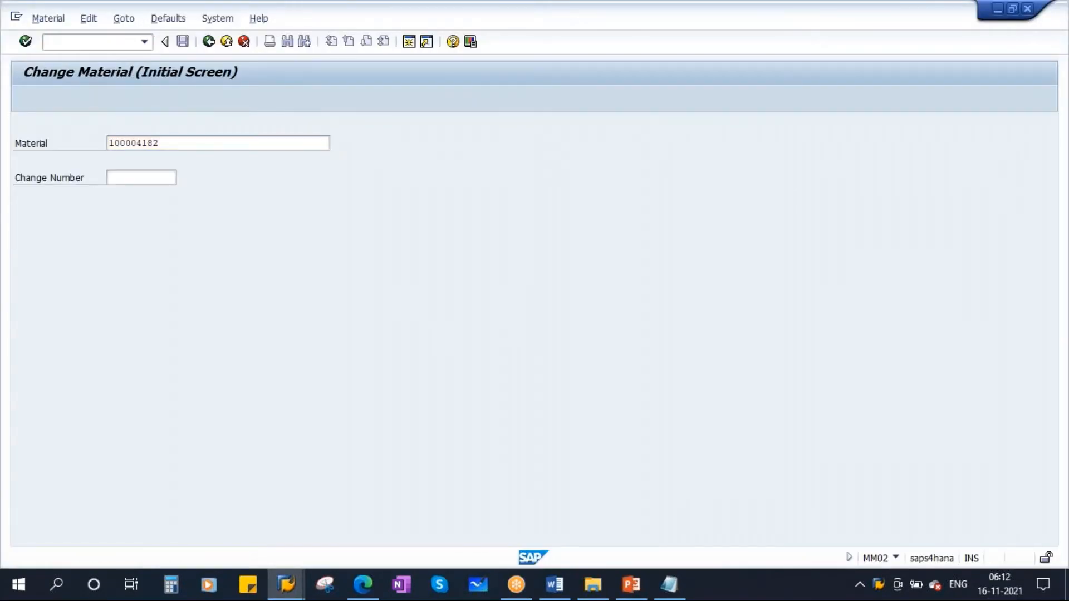
{"action": "key", "text": "Return"}
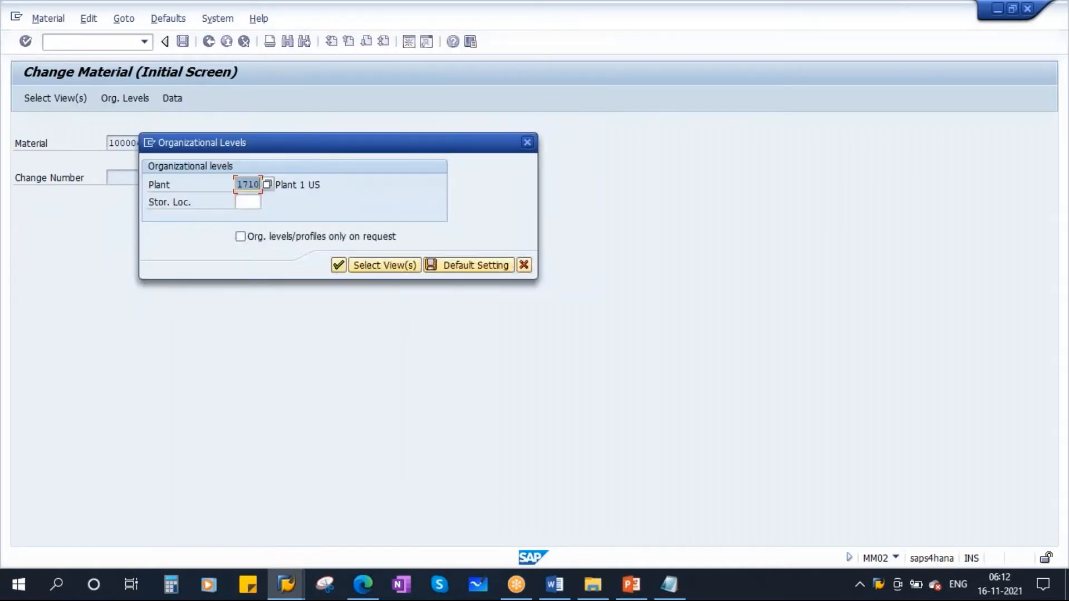
{"action": "key", "text": "Return"}
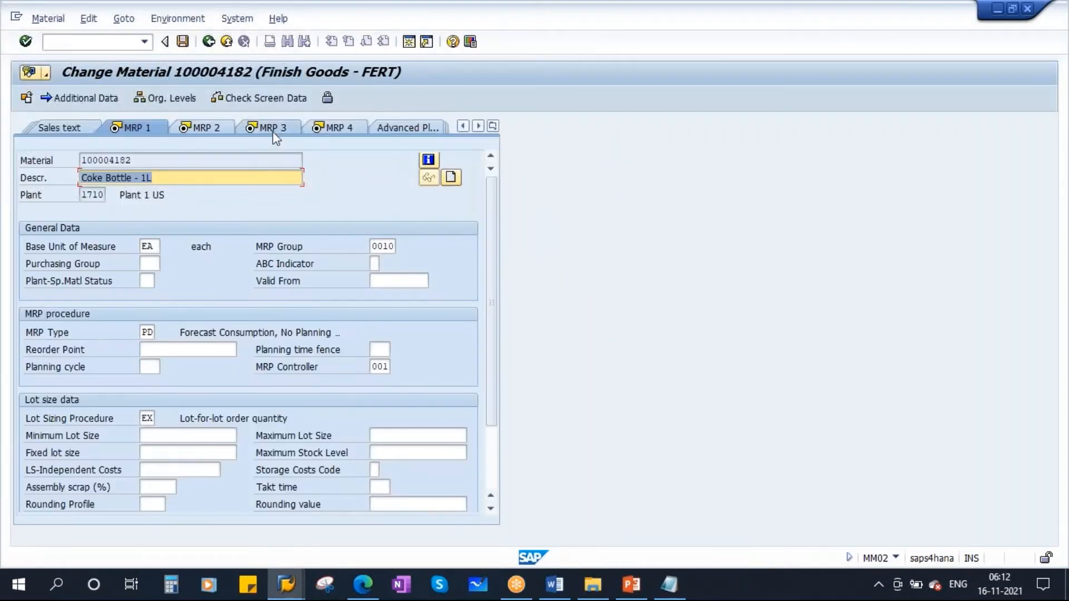
- Choose strategy group 10, make-to-stock production, in the material's MRP 3 view
{"action": "left_click", "coordinate": [275, 128]}
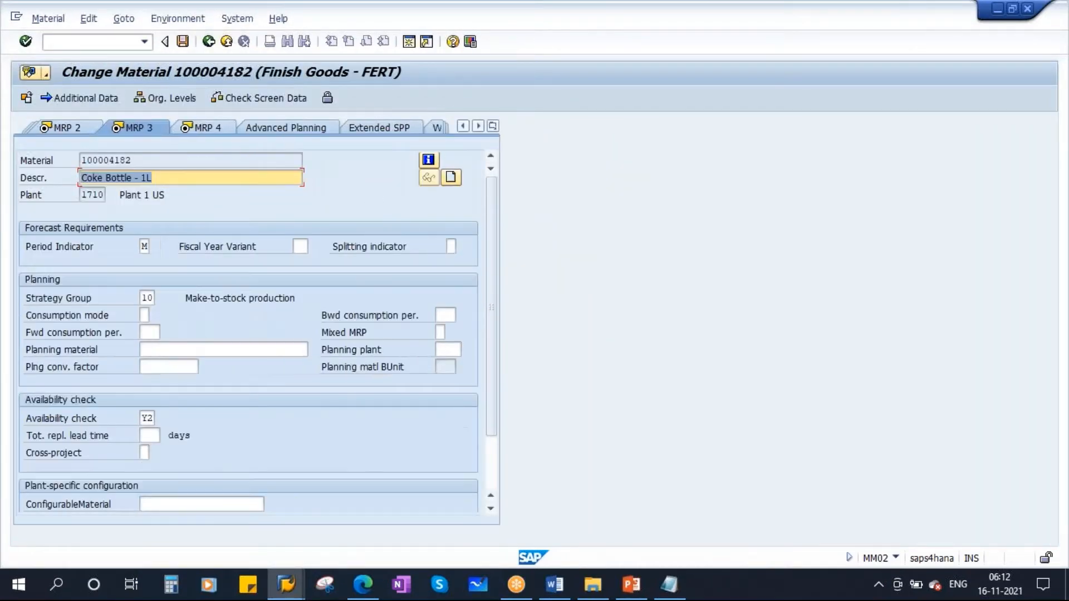
{"action": "left_click", "coordinate": [144, 299]}
{"action": "left_click", "coordinate": [160, 300]}
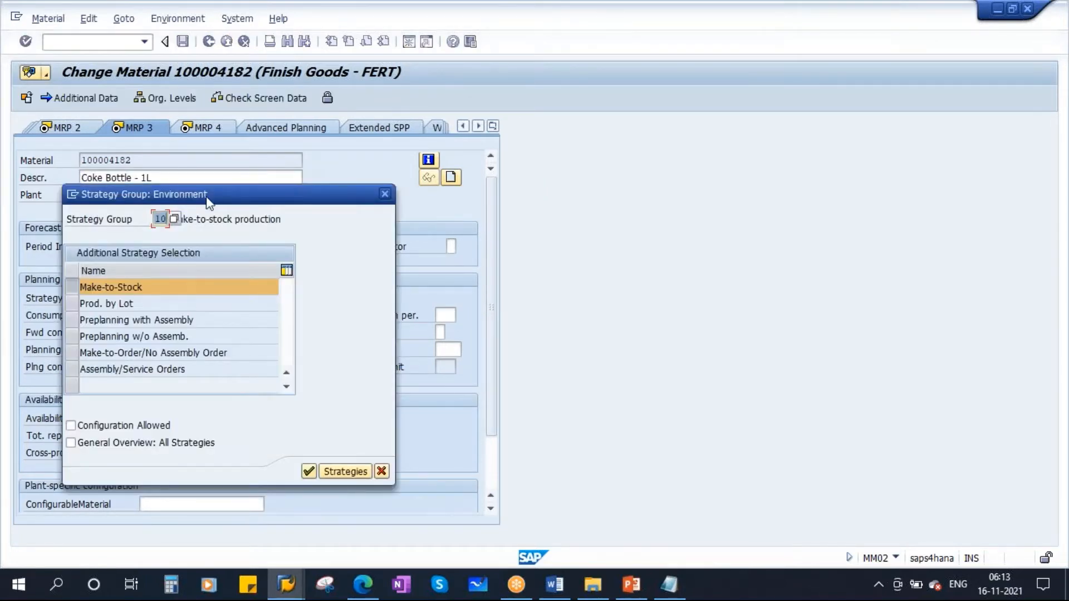
{"action": "left_click_drag", "start_coordinate": [293, 194], "coordinate": [456, 202]}
{"action": "left_click", "coordinate": [335, 226]}
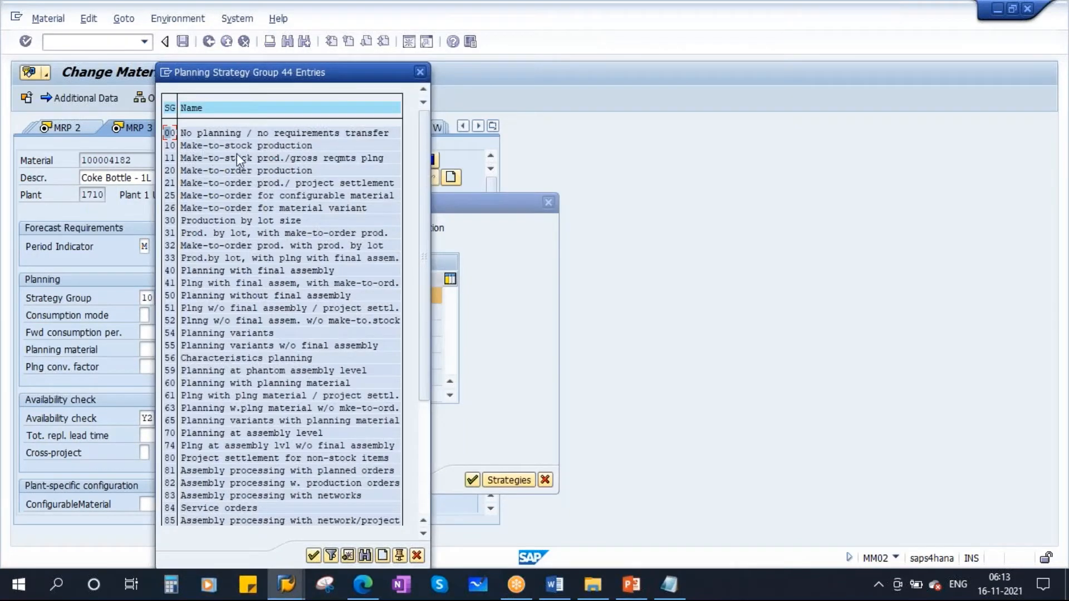
{"action": "double_click", "coordinate": [218, 145]}
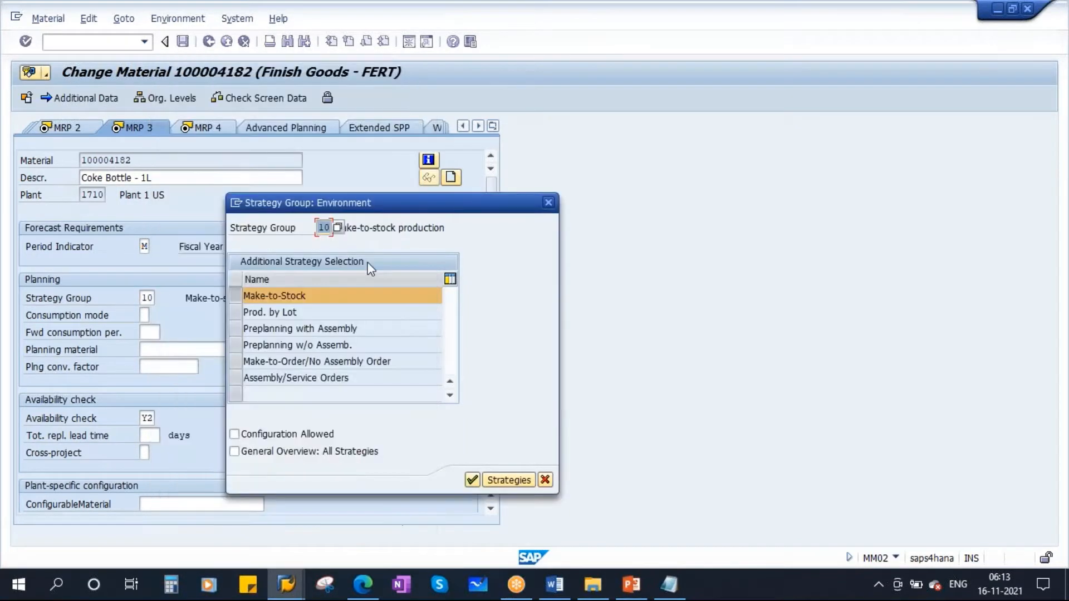
{"action": "left_click", "coordinate": [473, 480]}
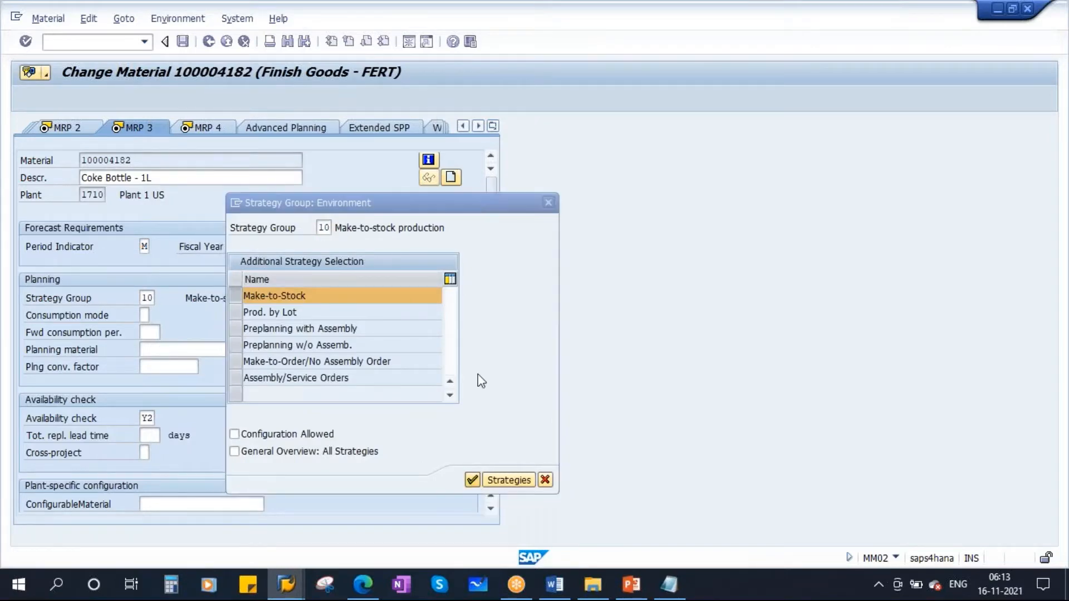
- Set the consumption mode to 2 and both the backward and forward consumption periods to 90
{"action": "key", "text": "Tab"}
{"action": "key", "text": "Tab"}
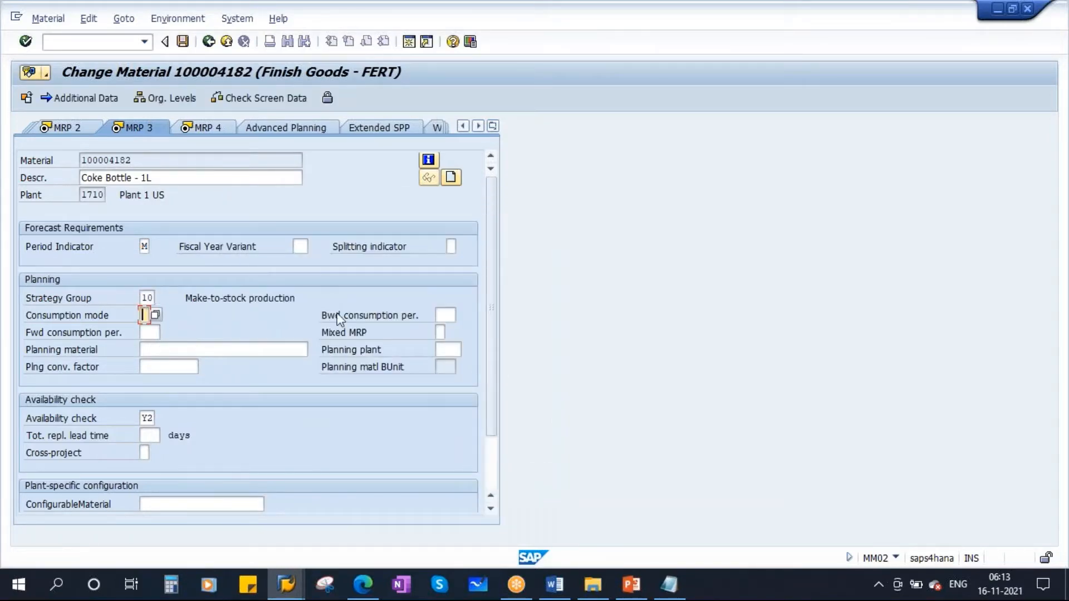
{"action": "key", "text": "shift+Tab"}
{"action": "key", "text": "Tab"}
{"action": "left_click", "coordinate": [144, 316]}
{"action": "type", "text": "2"}
{"action": "left_click", "coordinate": [446, 316]}
{"action": "type", "text": "90"}
{"action": "key", "text": "Tab"}
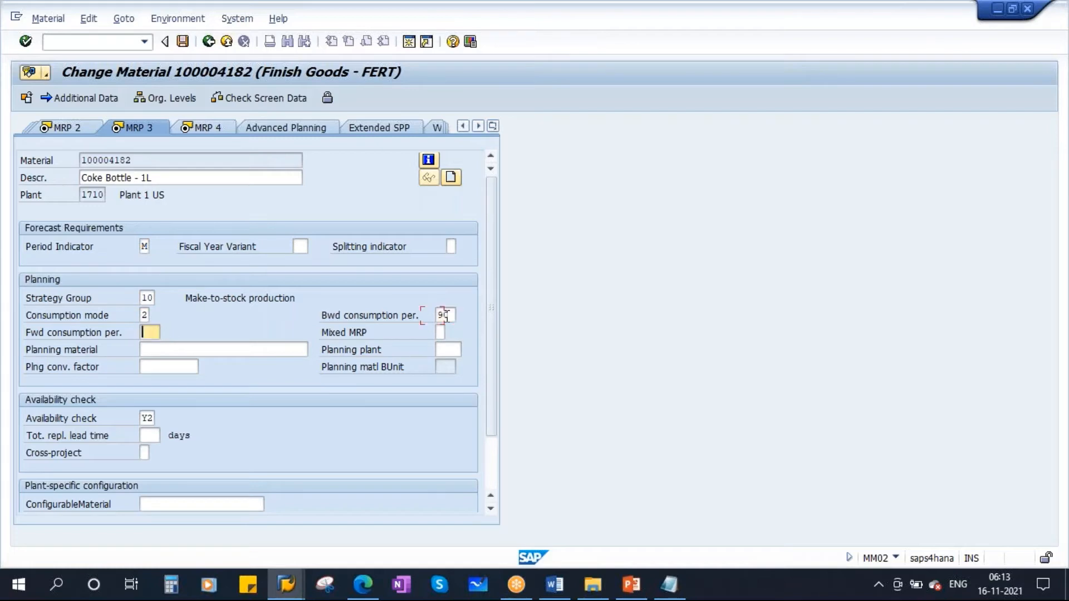
{"action": "type", "text": "90"}
- Review the two consumption mode slides at the end of the PowerPoint presentation, and return to SAP
{"action": "left_click", "coordinate": [633, 584]}
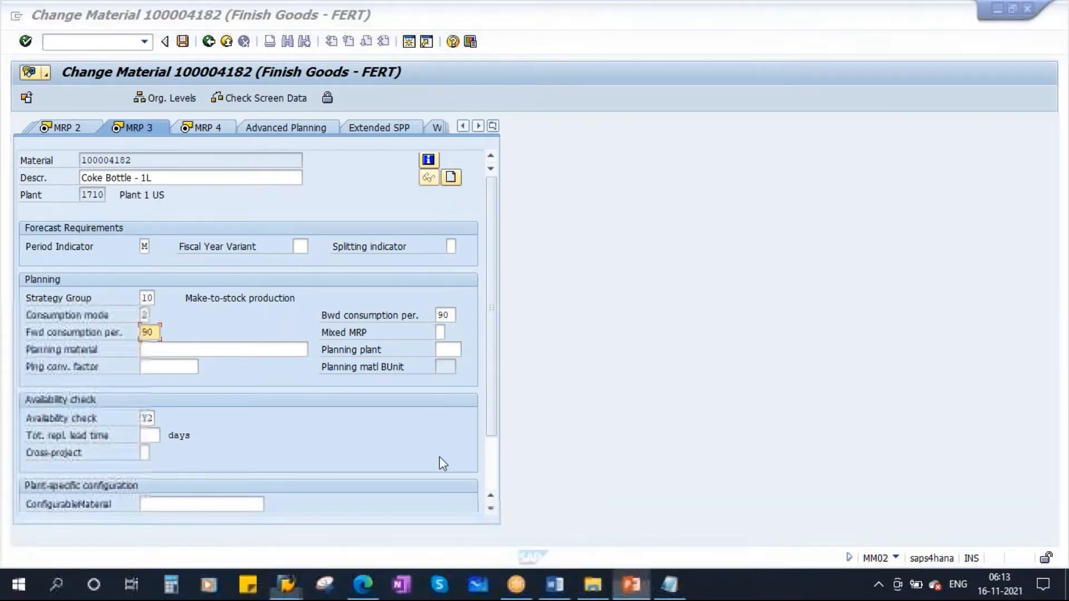
{"action": "scroll", "coordinate": [117, 437], "scroll_direction": "down", "scroll_amount": 5}
{"action": "scroll", "coordinate": [118, 439], "scroll_direction": "down", "scroll_amount": 5}
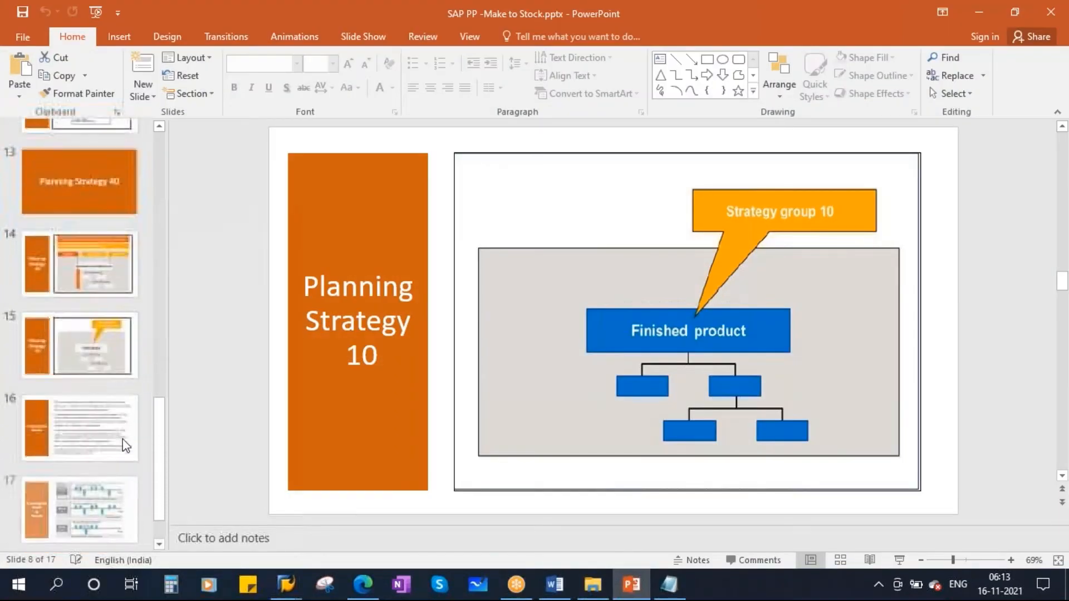
{"action": "left_click", "coordinate": [79, 490]}
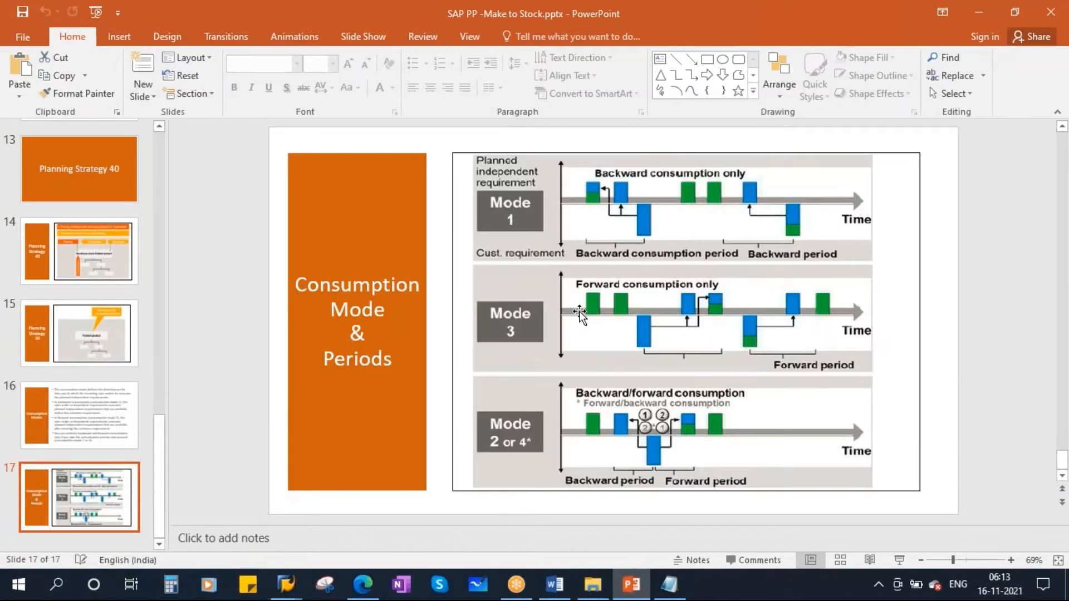
{"action": "left_click", "coordinate": [89, 407]}
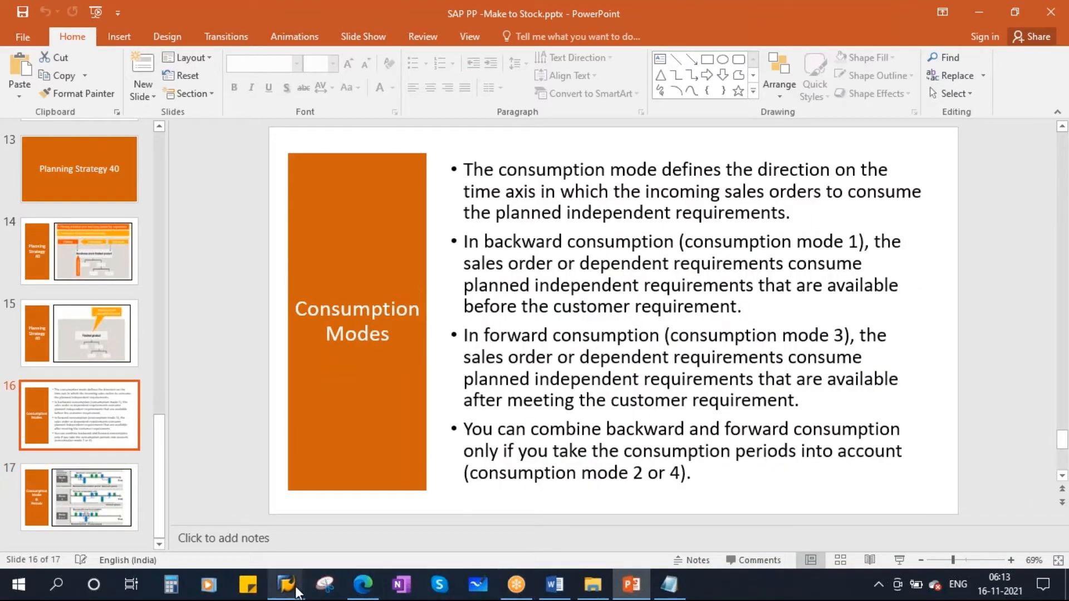
{"action": "mouse_move", "coordinate": [286, 585]}
{"action": "left_click", "coordinate": [425, 515]}
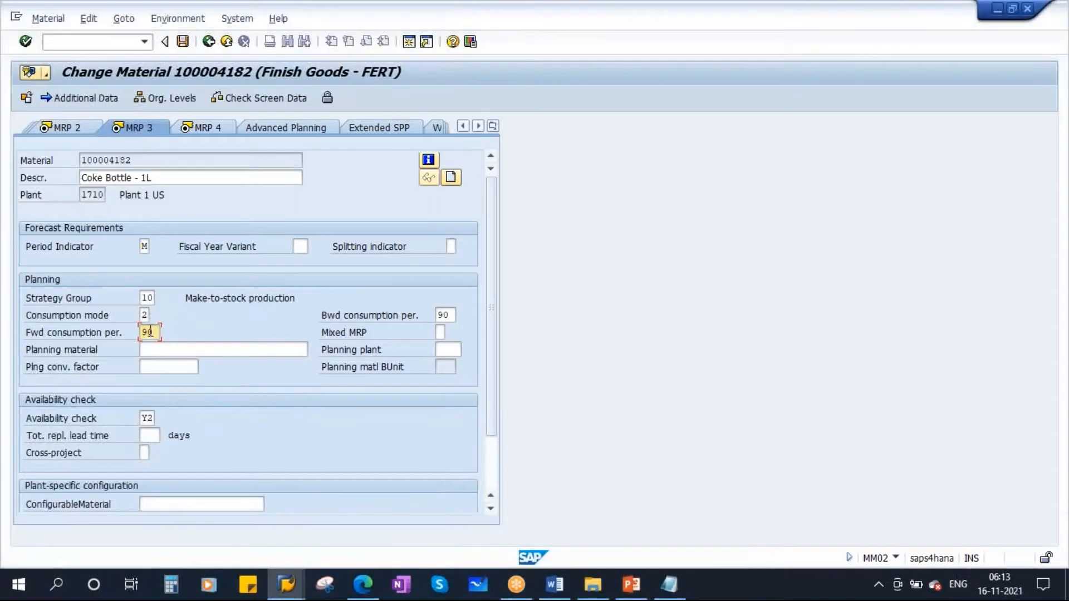
- Check the consumption and strategy group entries for Coke Bottle - 1L and save the material
{"action": "left_click", "coordinate": [144, 316]}
{"action": "left_click", "coordinate": [450, 316]}
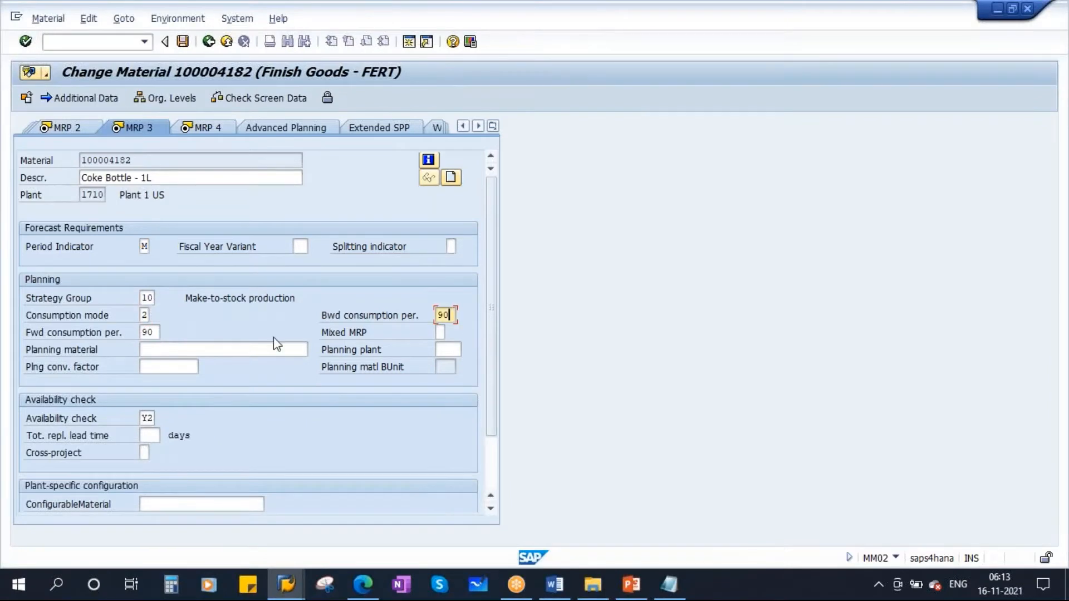
{"action": "left_click", "coordinate": [153, 332]}
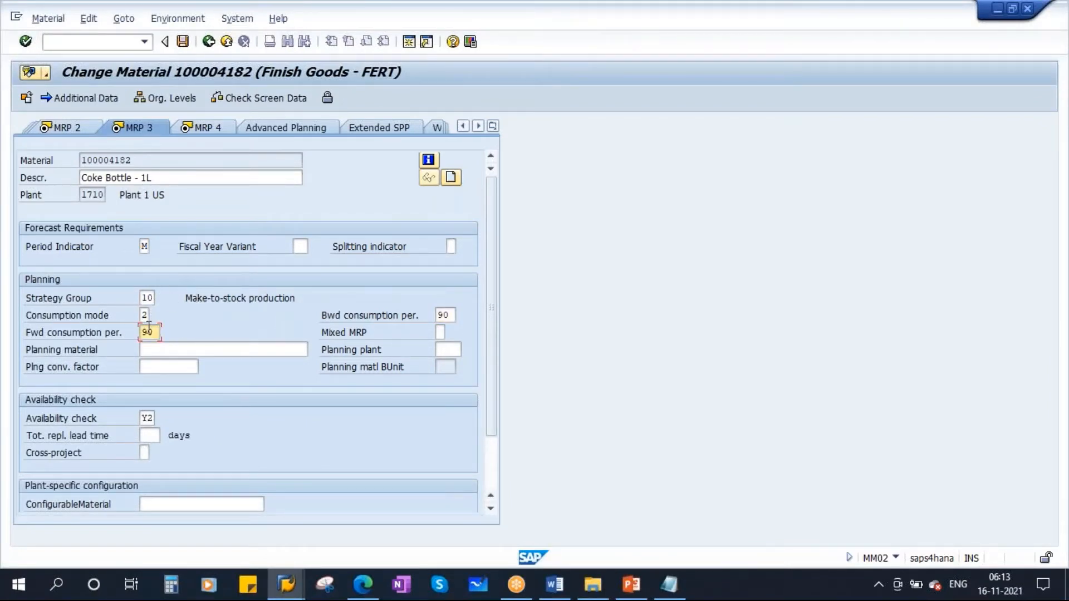
{"action": "left_click", "coordinate": [147, 298]}
{"action": "left_click_drag", "start_coordinate": [142, 161], "coordinate": [54, 172]}
{"action": "left_click", "coordinate": [184, 43]}
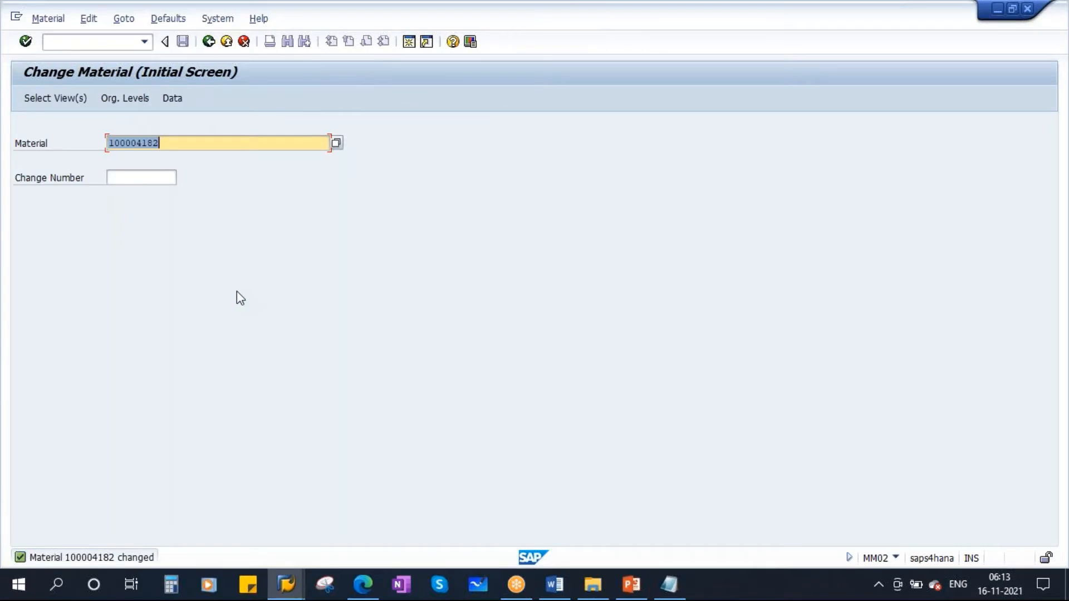
- Switch to PowerPoint and widen the flow diagram on the Planning Strategy 10 slide, shifting it slightly toward the title block
{"action": "left_click", "coordinate": [640, 595]}
{"action": "scroll", "coordinate": [113, 460], "scroll_direction": "up", "scroll_amount": 3}
{"action": "scroll", "coordinate": [113, 459], "scroll_direction": "up", "scroll_amount": 5}
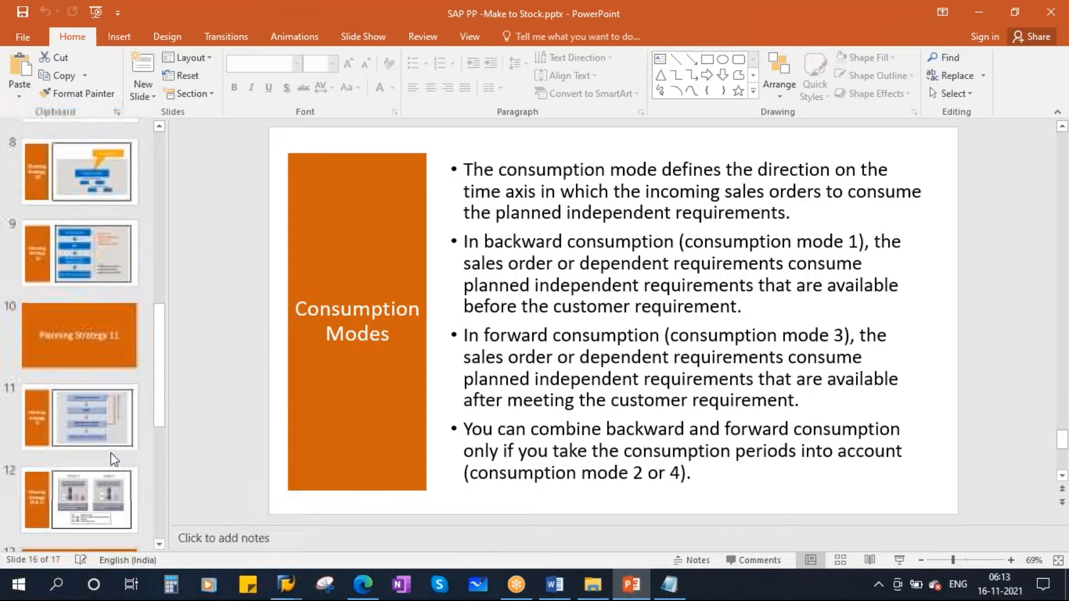
{"action": "left_click", "coordinate": [88, 383]}
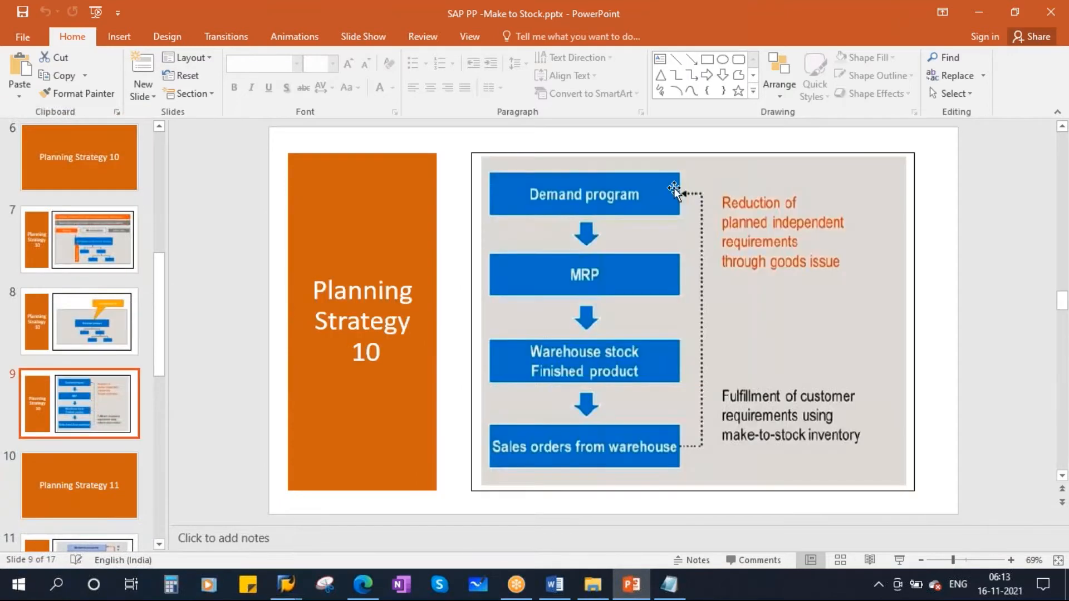
{"action": "left_click_drag", "start_coordinate": [591, 270], "coordinate": [577, 272]}
{"action": "left_click_drag", "start_coordinate": [904, 324], "coordinate": [938, 324]}
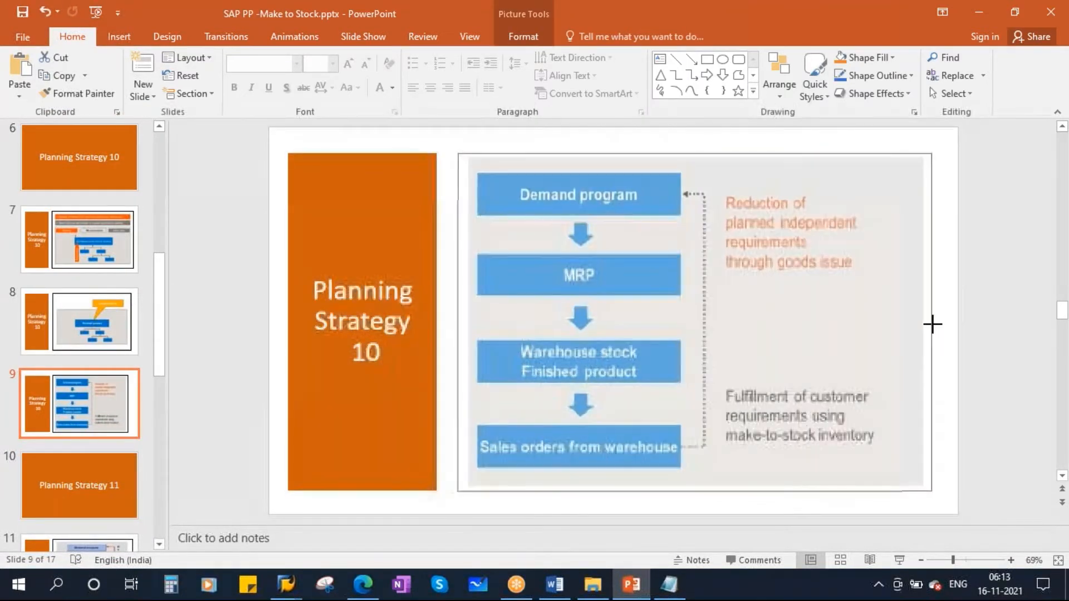
- Narrow the orange Planning Strategy 10 title block, extend the diagram toward it, and save the presentation
{"action": "left_click", "coordinate": [430, 324]}
{"action": "mouse_move", "coordinate": [436, 324]}
{"action": "left_mouse_down"}
{"action": "mouse_move", "coordinate": [415, 324]}
{"action": "mouse_move", "coordinate": [443, 325]}
{"action": "left_mouse_up"}
{"action": "left_click", "coordinate": [473, 320]}
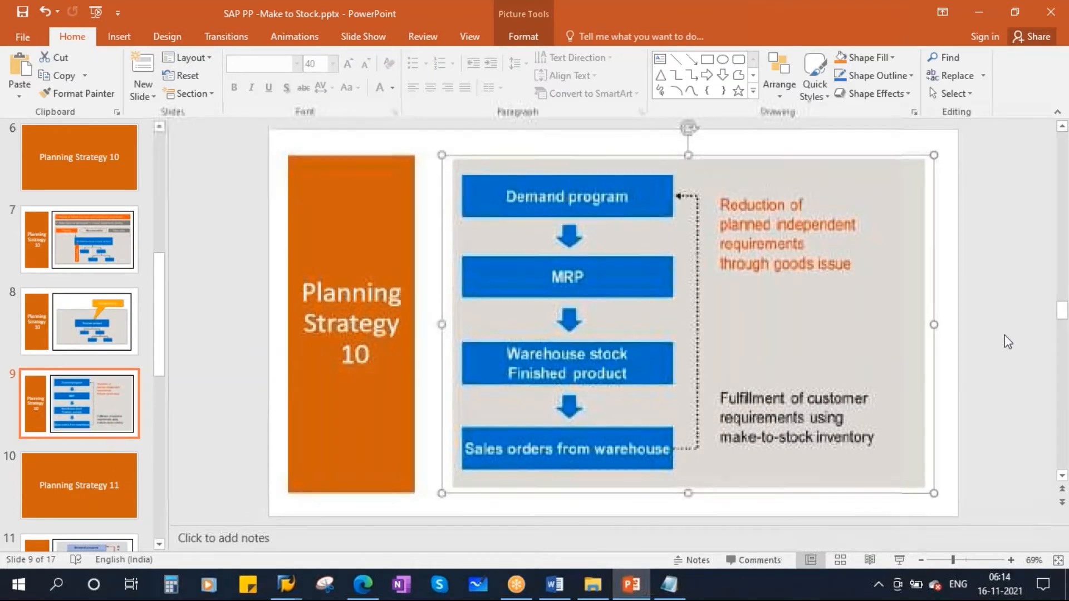
{"action": "left_click", "coordinate": [1005, 342]}
{"action": "key", "text": "ctrl+s"}
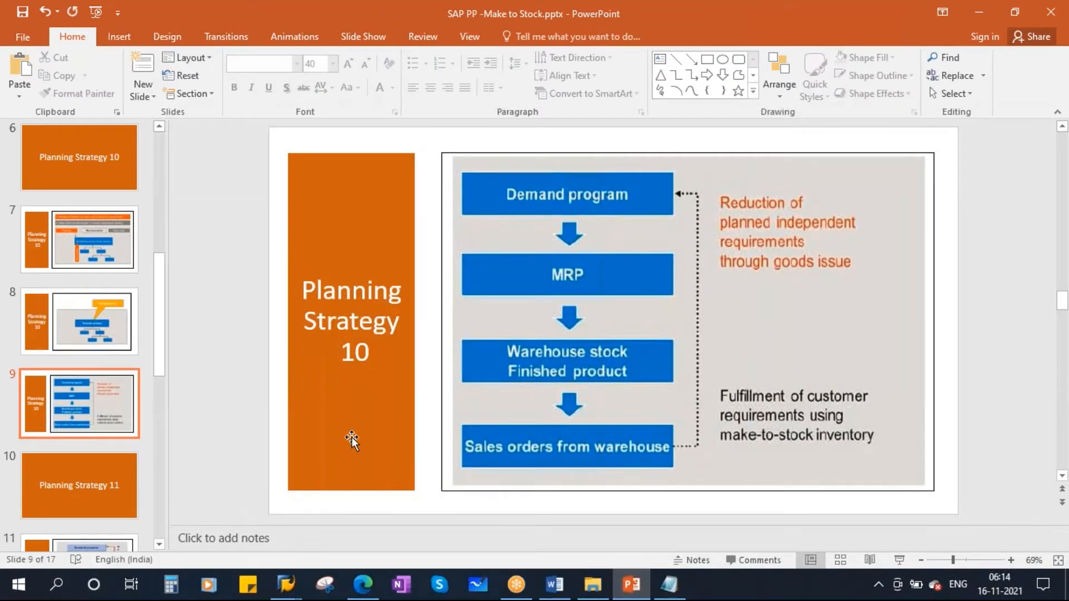
- Return to SAP and open the stock/requirements list initial screen with transaction MD04 for Coke Bottle - 1L
{"action": "mouse_move", "coordinate": [286, 585]}
{"action": "left_click", "coordinate": [394, 505]}
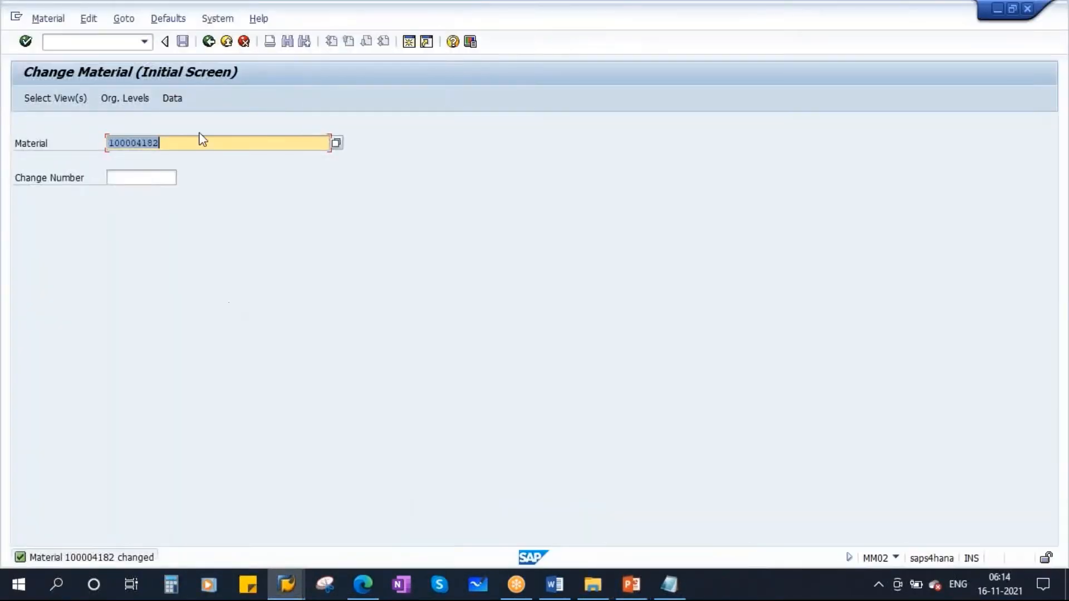
{"action": "left_click", "coordinate": [209, 41]}
{"action": "type", "text": "md04"}
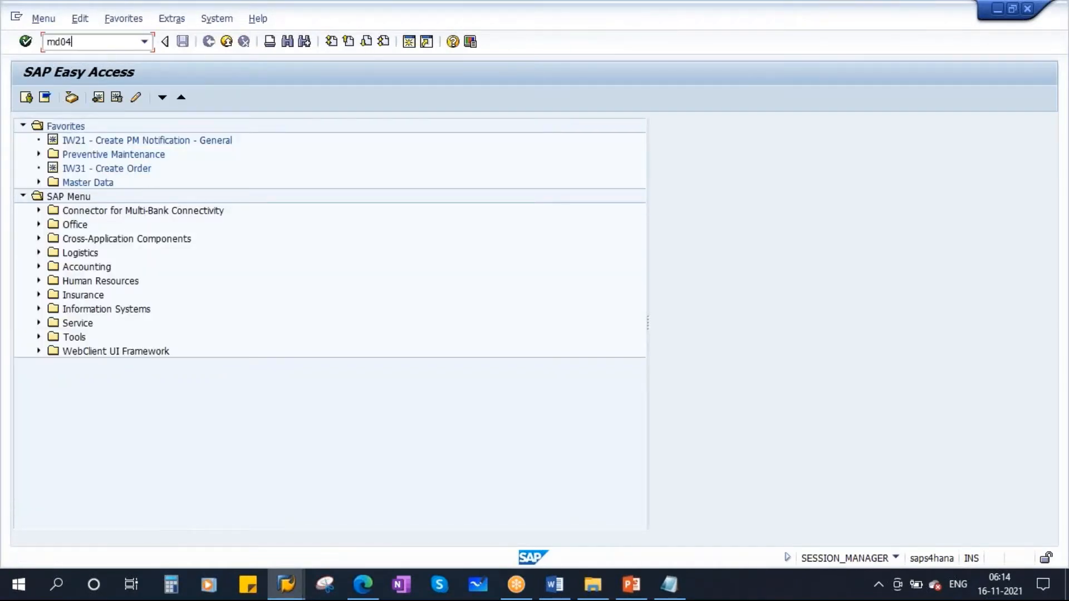
{"action": "key", "text": "Return"}
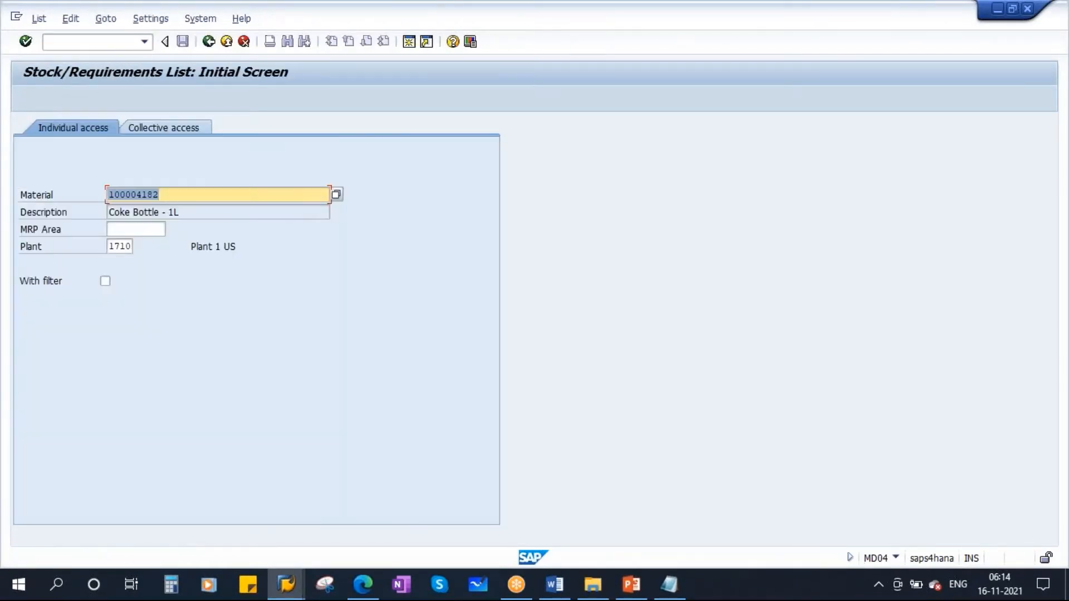
{"action": "left_click_drag", "start_coordinate": [175, 199], "coordinate": [75, 199]}
{"action": "left_click", "coordinate": [758, 29]}
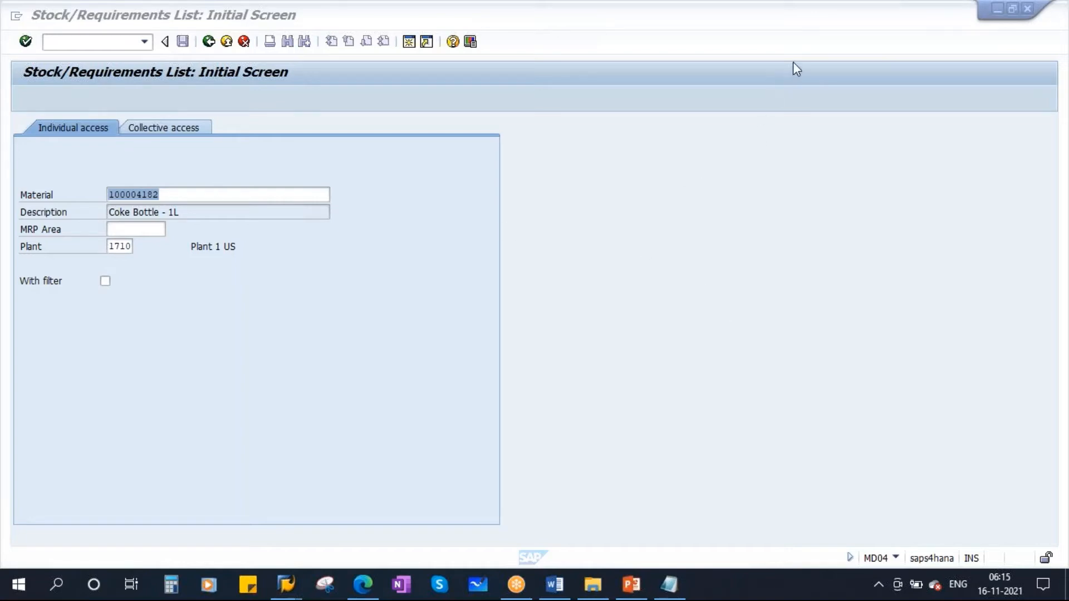
- Display the stock/requirements list for Coke Bottle - 1L in plant 1710 and check the details of its planned order
{"action": "left_click_drag", "start_coordinate": [174, 195], "coordinate": [108, 195]}
{"action": "left_click", "coordinate": [121, 246]}
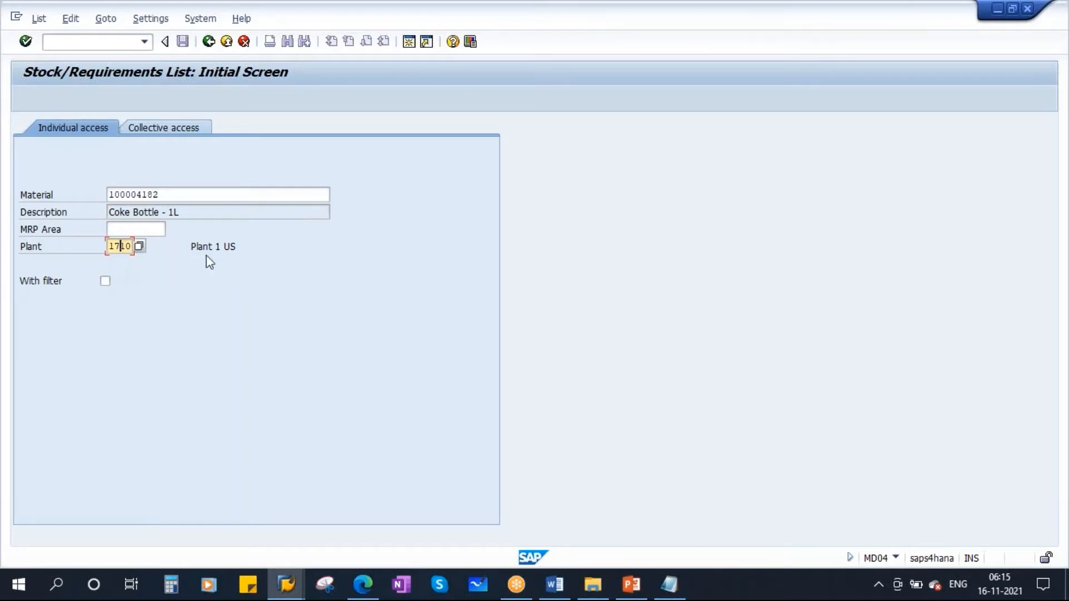
{"action": "key", "text": "Return"}
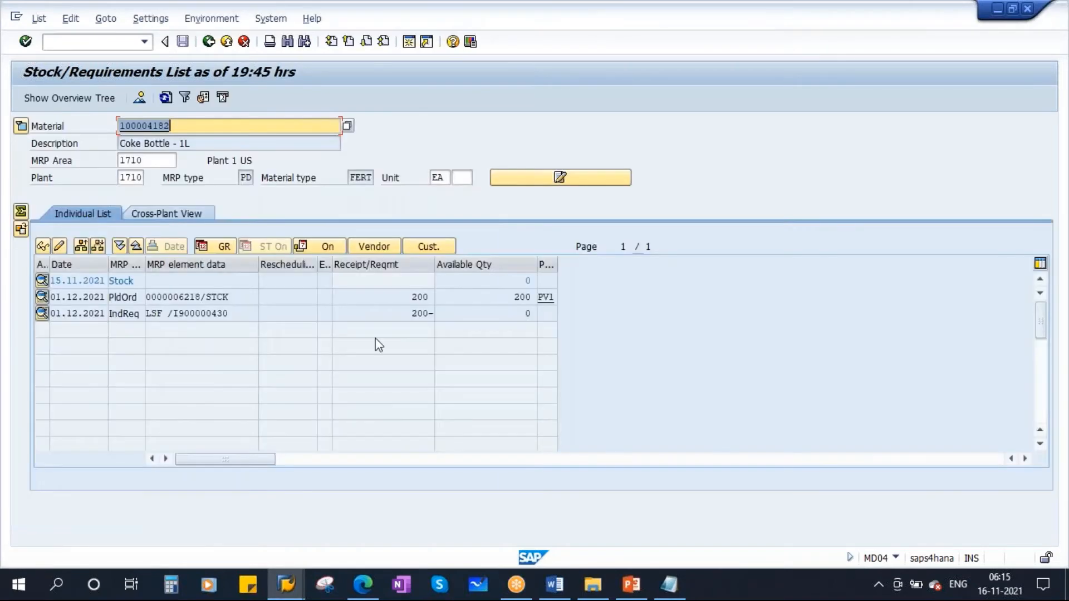
{"action": "left_click", "coordinate": [511, 280]}
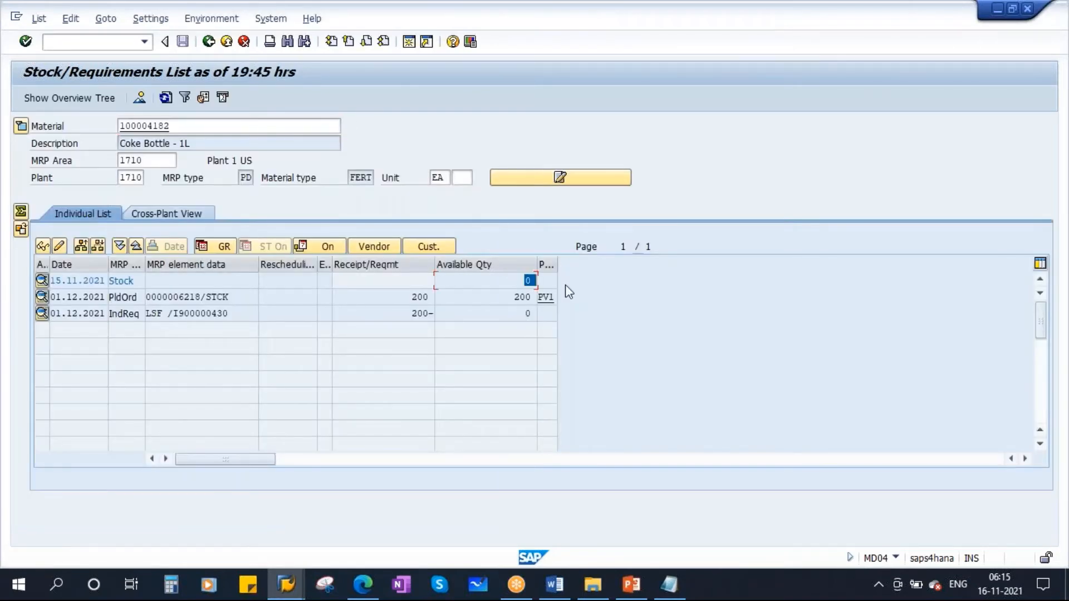
{"action": "double_click", "coordinate": [187, 295]}
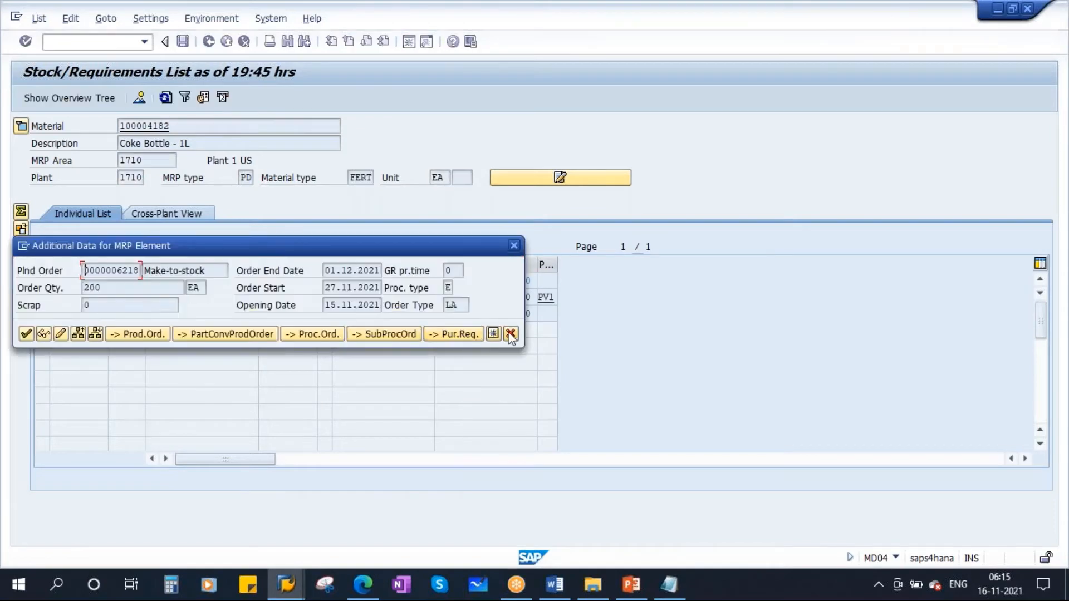
{"action": "left_click", "coordinate": [511, 335]}
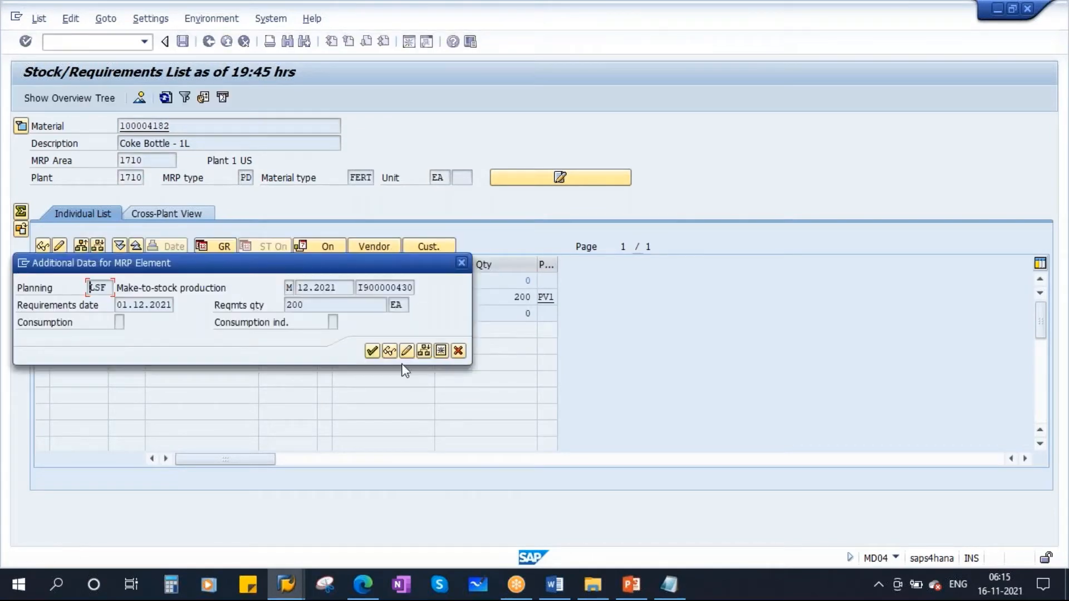
- Delete the December 2021 planned independent requirement for Coke Bottle - 1L, save the deletion and refresh the stock/requirements list
{"action": "left_click", "coordinate": [405, 352]}
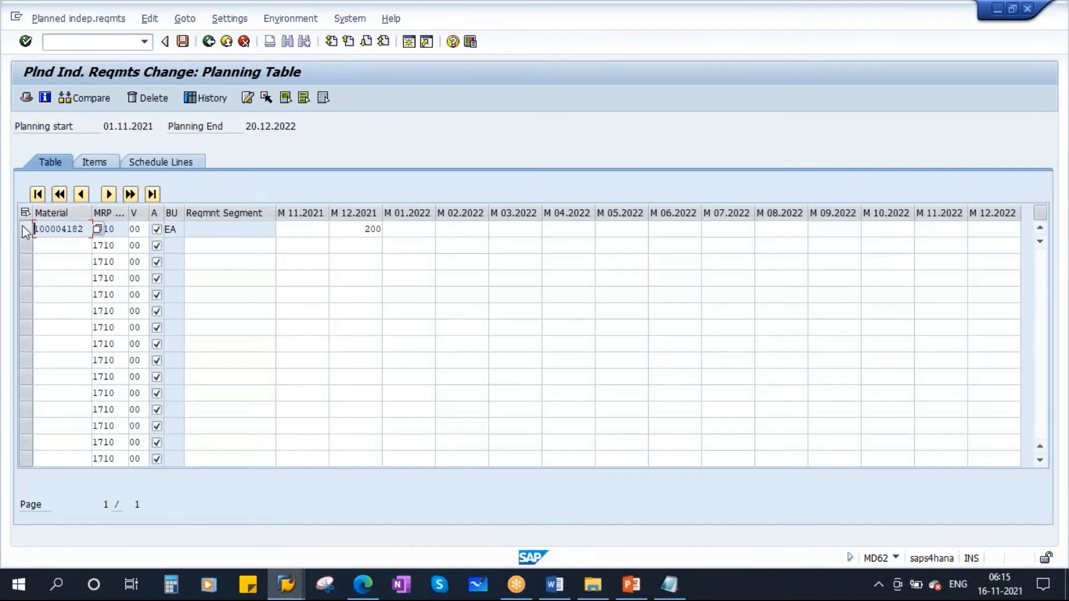
{"action": "left_click", "coordinate": [24, 229]}
{"action": "left_click", "coordinate": [148, 98]}
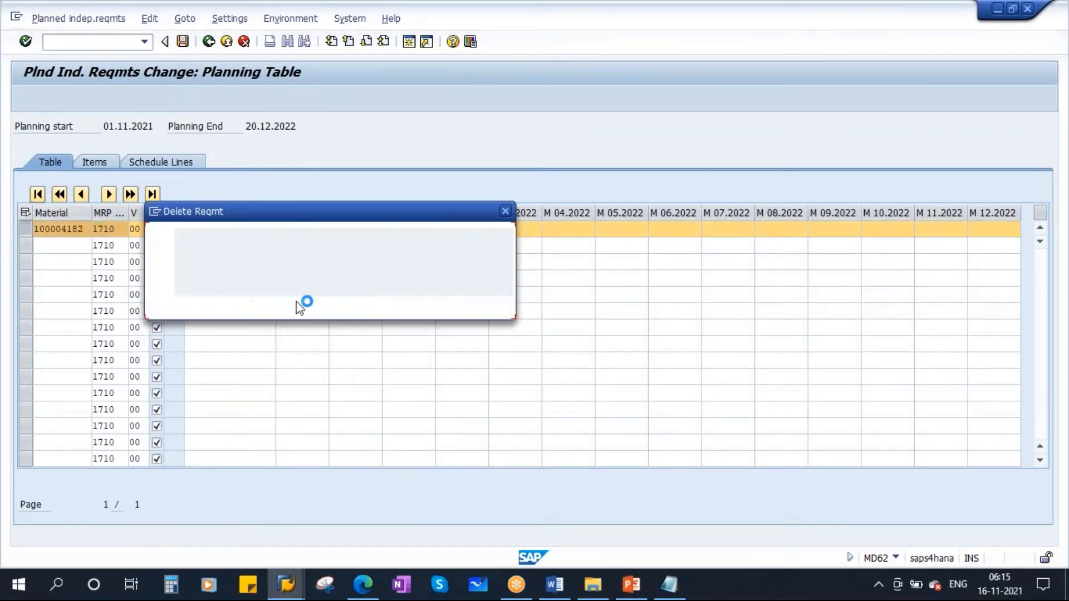
{"action": "left_click", "coordinate": [223, 306]}
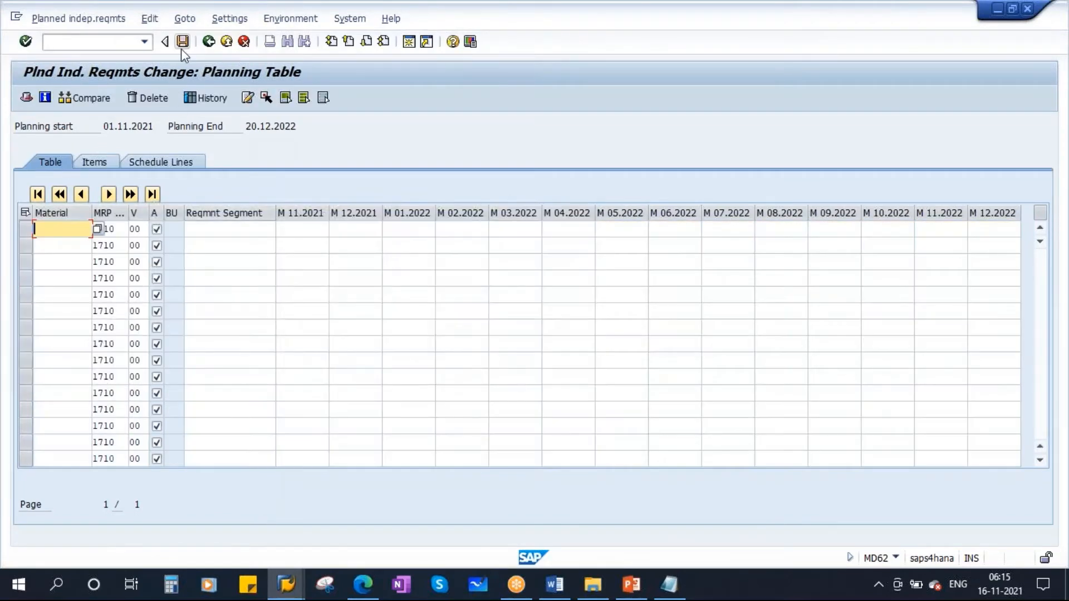
{"action": "left_click", "coordinate": [182, 42]}
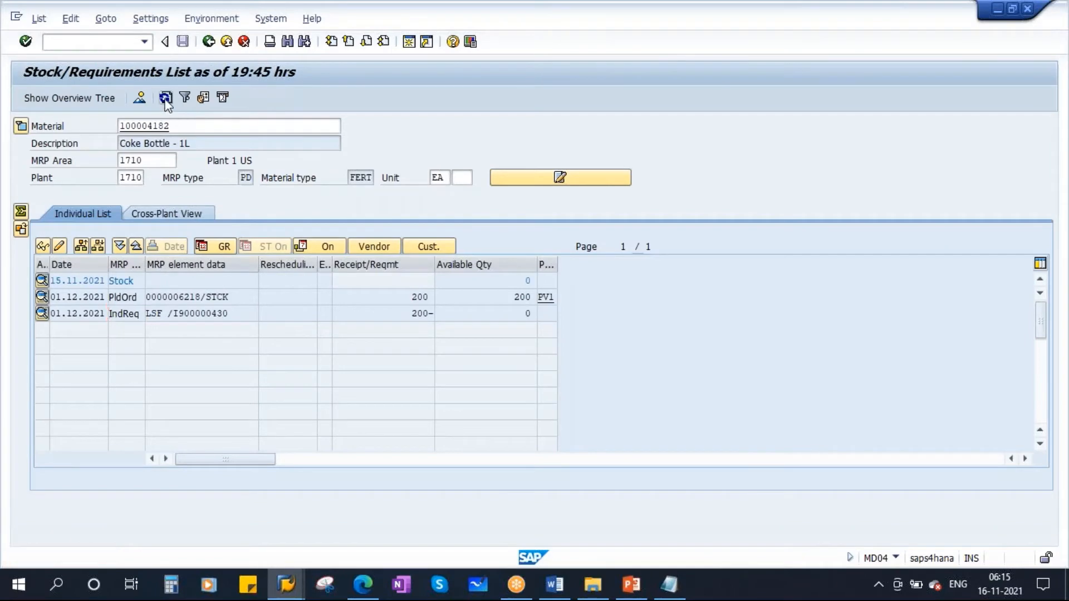
{"action": "left_click", "coordinate": [165, 98]}
- Run single-item, multi-level MRP with transaction MD02 for Coke Bottle - 1L in plant 1710, using processing key NETCH
{"action": "mouse_move", "coordinate": [295, 583]}
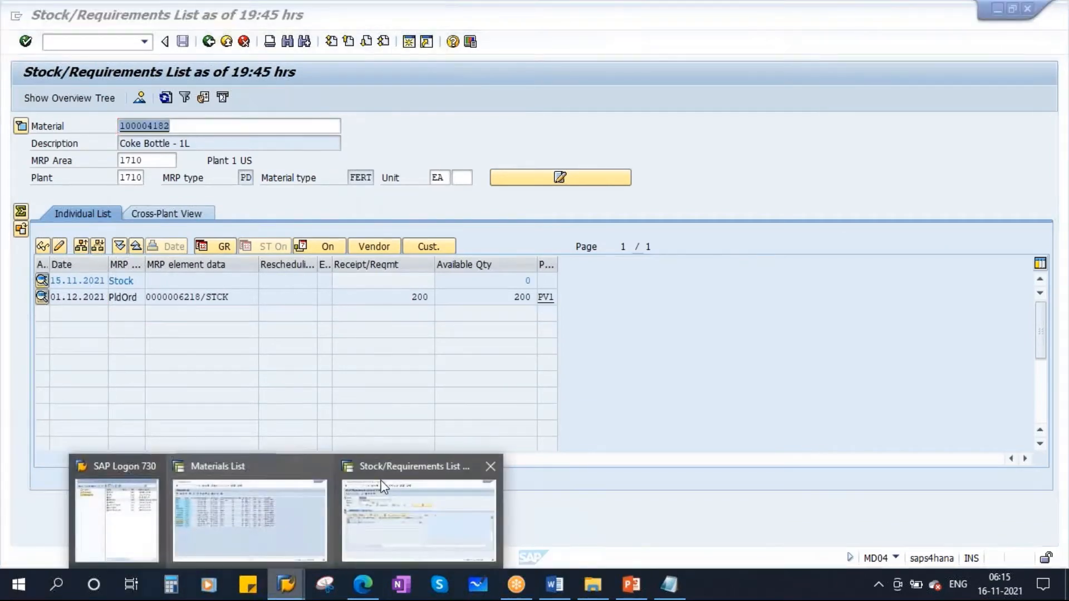
{"action": "left_click", "coordinate": [381, 481]}
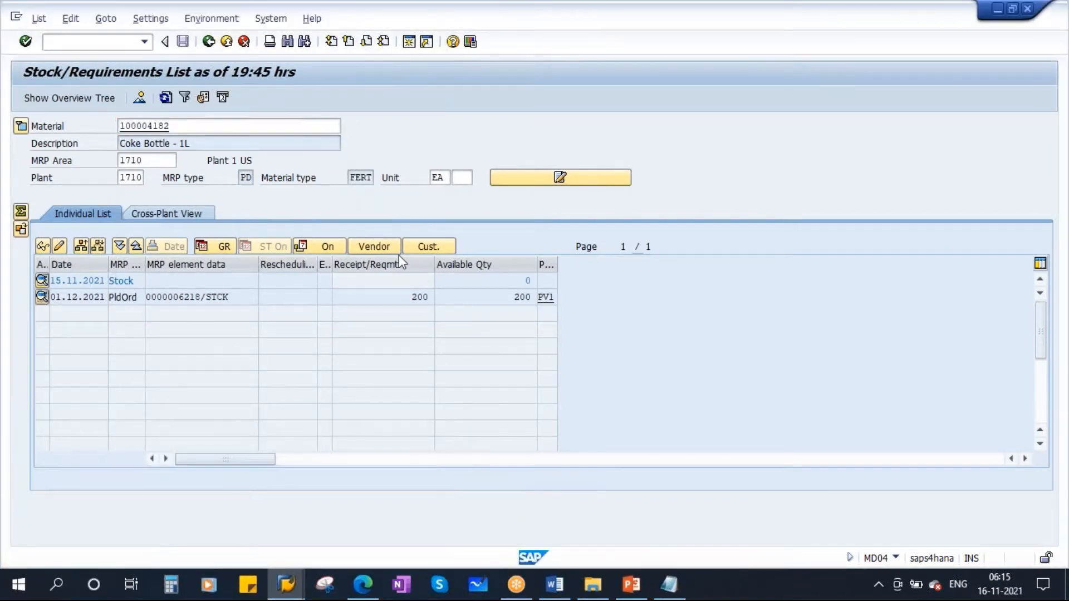
{"action": "key", "text": "shift+F3"}
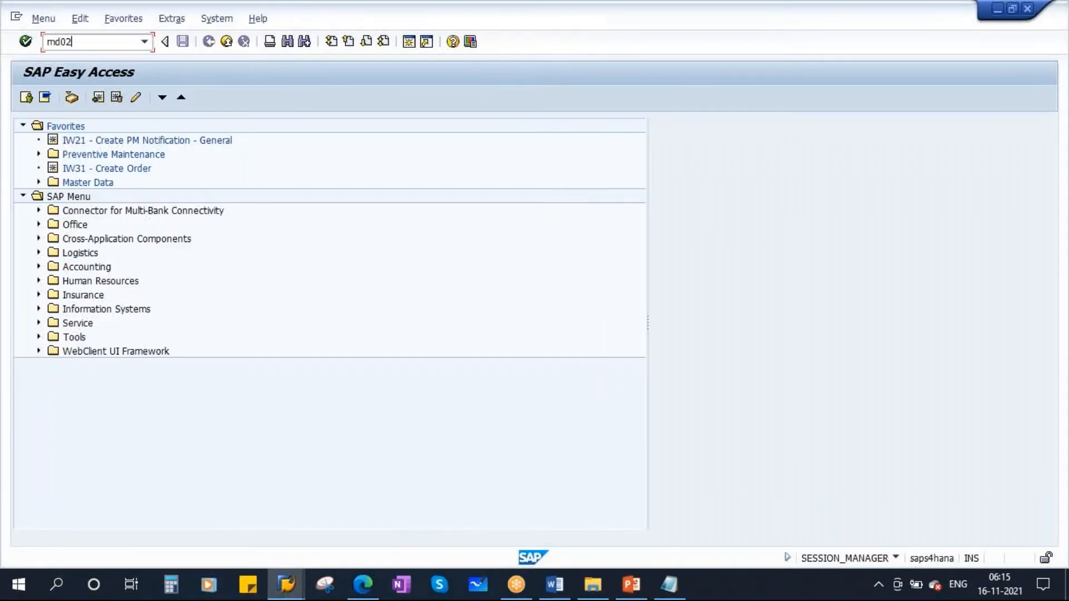
{"action": "key", "text": "Return"}
{"action": "key", "text": "Return"}
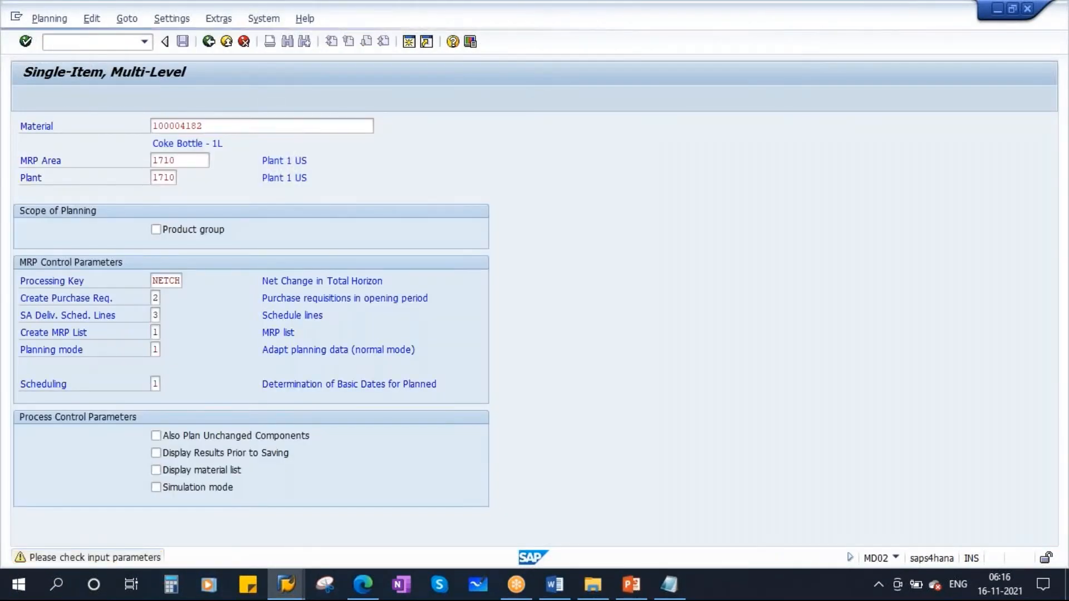
{"action": "key", "text": "Return"}
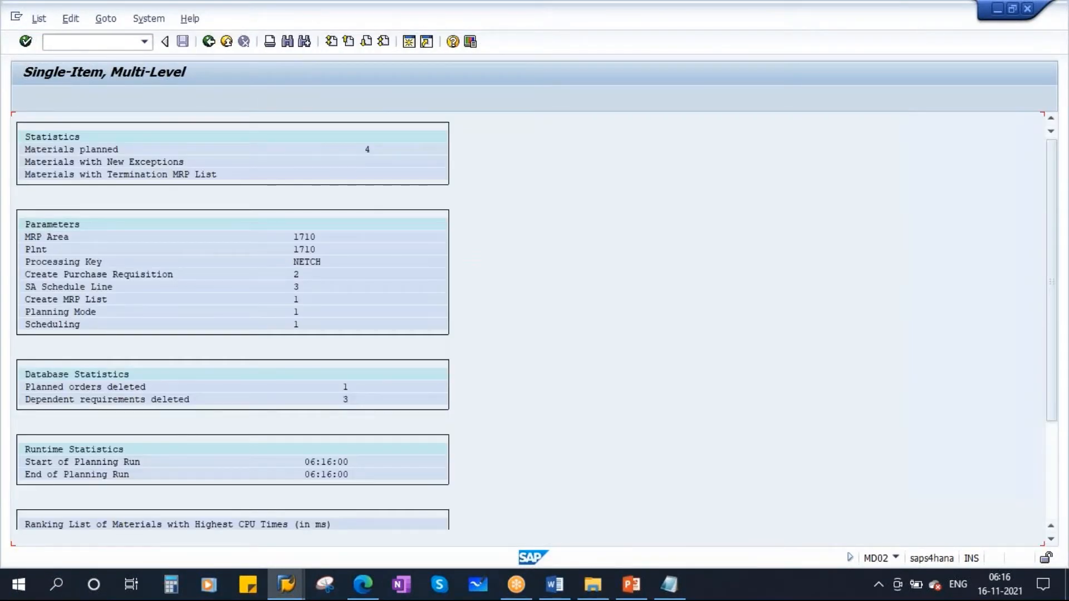
- Return to the stock/requirements list, refresh it and check the stock row's available quantity
{"action": "key", "text": "alt+Tab"}
{"action": "left_click", "coordinate": [166, 100]}
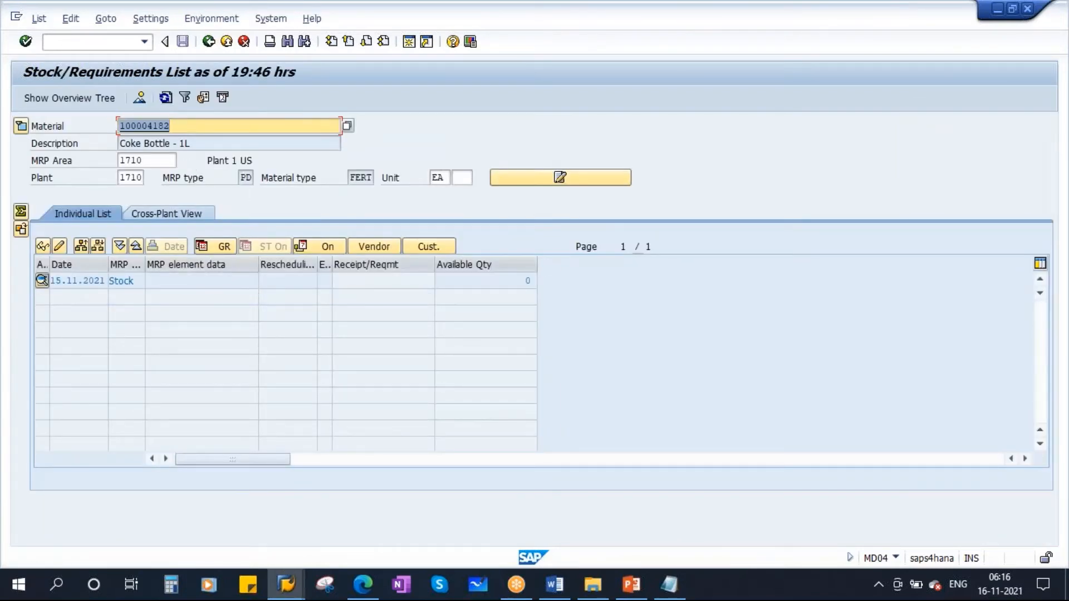
{"action": "left_click", "coordinate": [518, 282]}
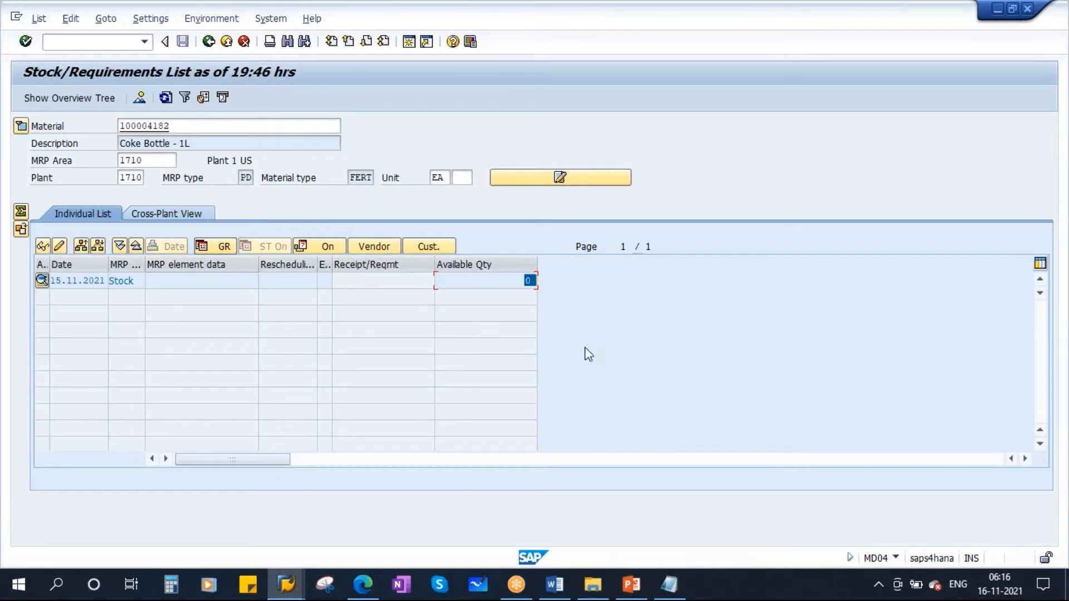
{"action": "left_click", "coordinate": [131, 281]}
{"action": "left_click", "coordinate": [523, 280]}
- Switch to PowerPoint to review the Planning Strategy 10 flow diagram, and return to the MRP run session in SAP
{"action": "left_click", "coordinate": [631, 585]}
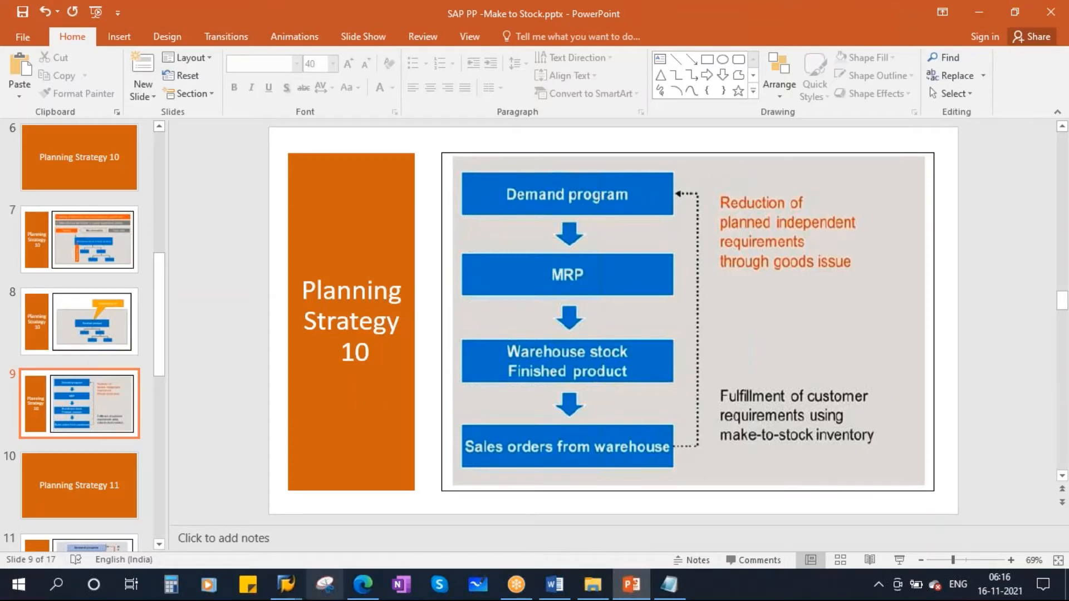
{"action": "mouse_move", "coordinate": [286, 585]}
{"action": "left_click", "coordinate": [483, 512]}
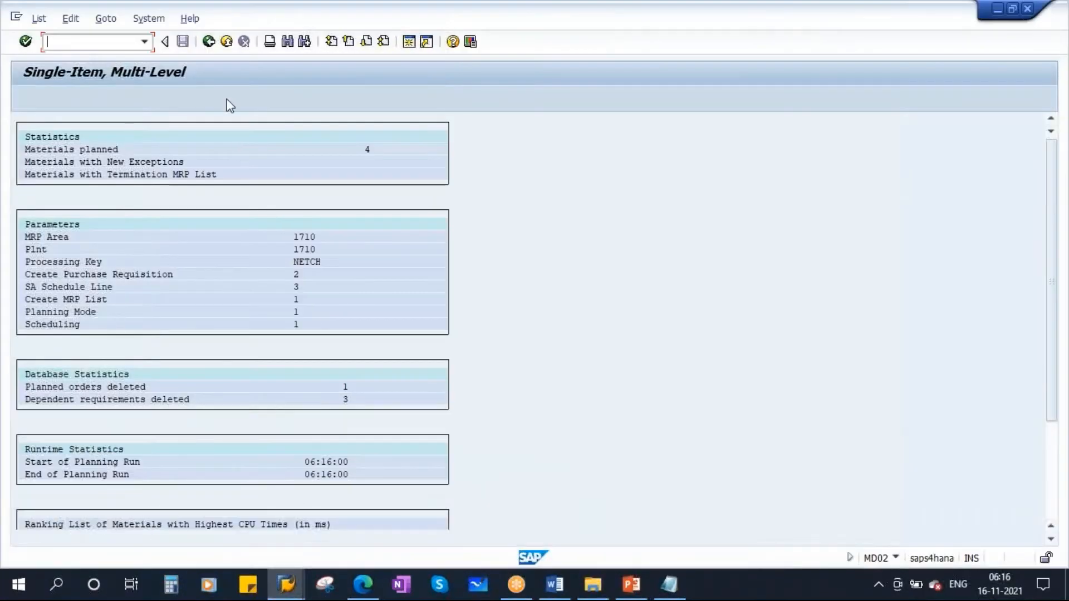
- Open the MD61 planning table for Coke Bottle - 1L in plant 1710, version 00, with monthly periods from 15.11.2021 to 20.12.2022
{"action": "left_click", "coordinate": [208, 41]}
{"action": "left_click", "coordinate": [209, 41]}
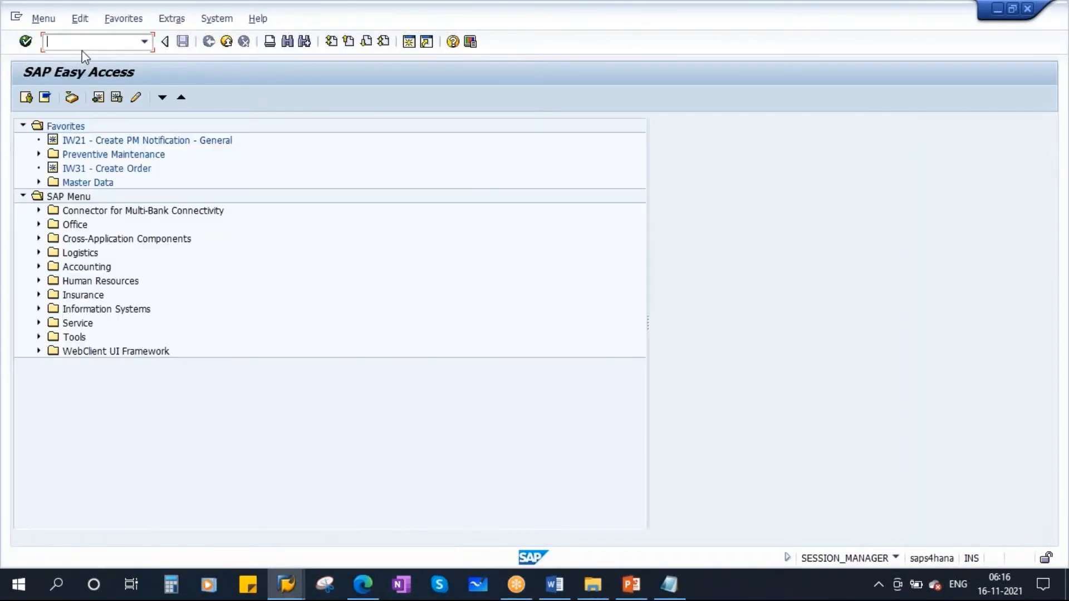
{"action": "type", "text": "md61"}
{"action": "key", "text": "Return"}
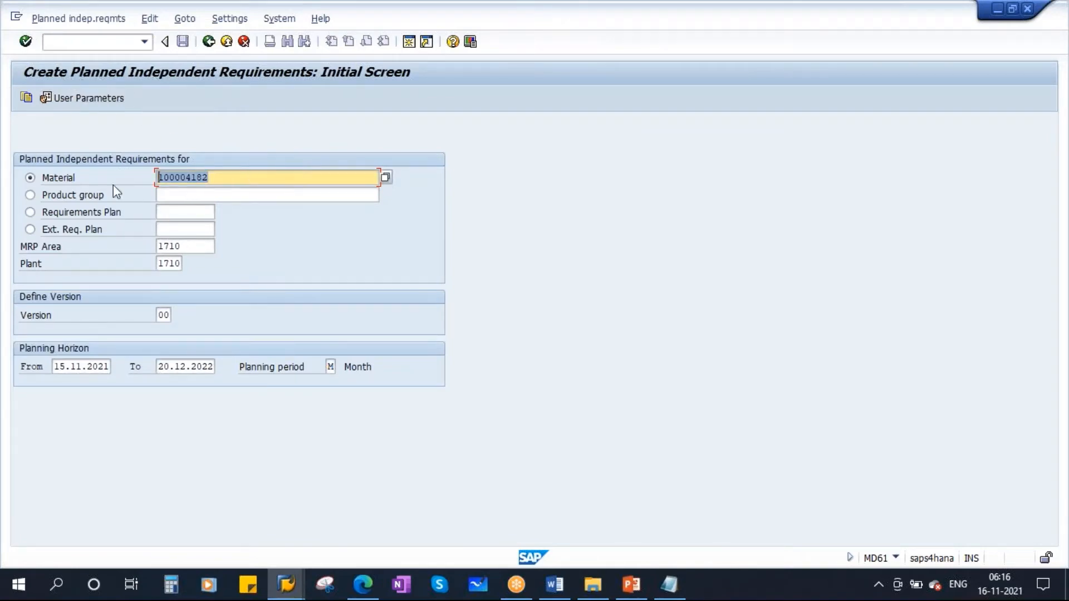
{"action": "left_click", "coordinate": [163, 262]}
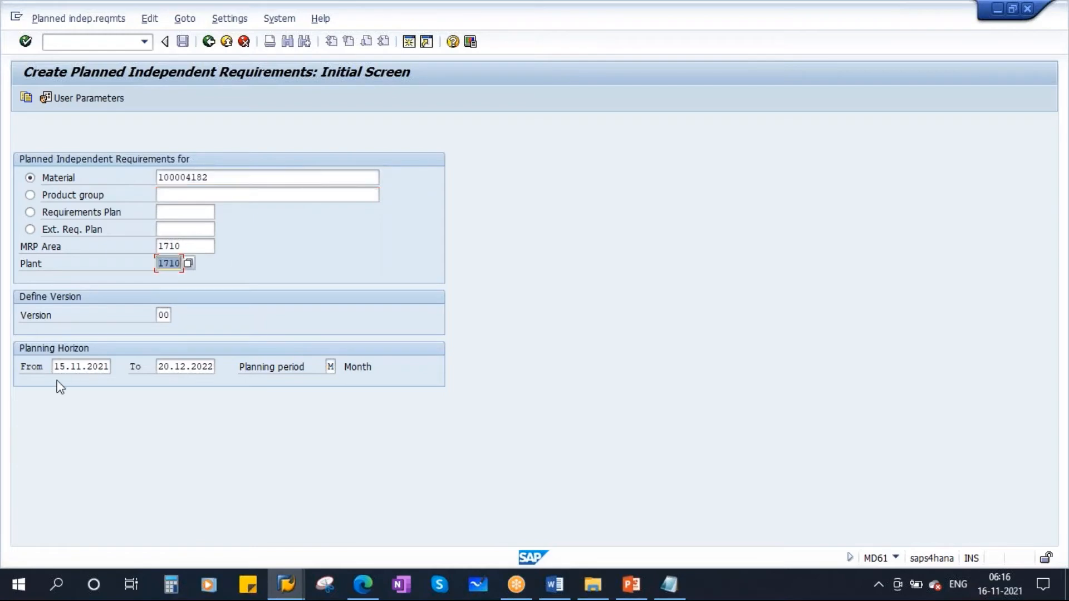
{"action": "left_click", "coordinate": [67, 366]}
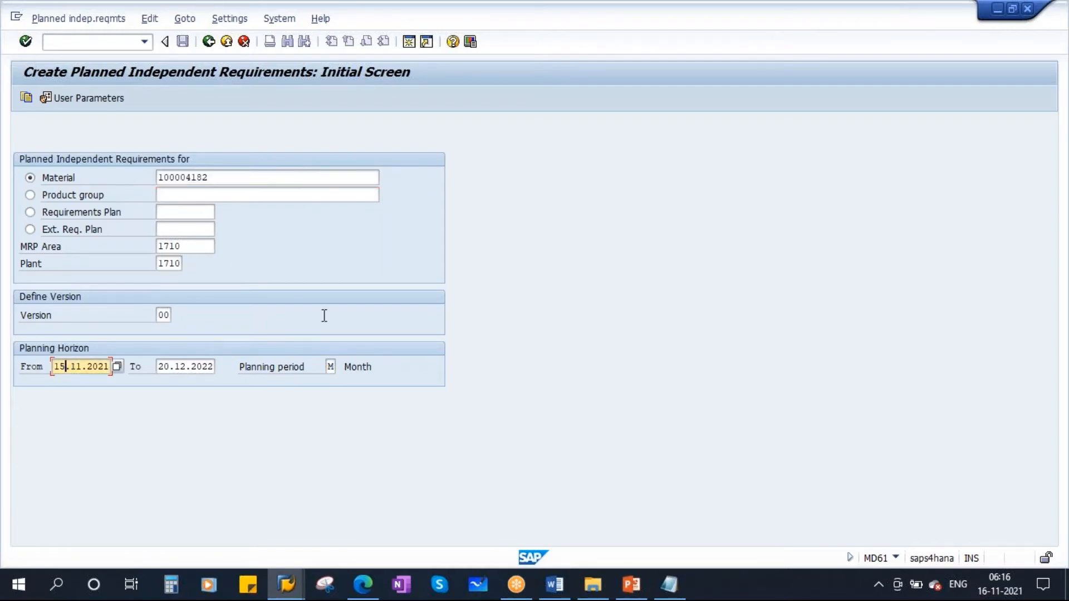
{"action": "left_click", "coordinate": [333, 367]}
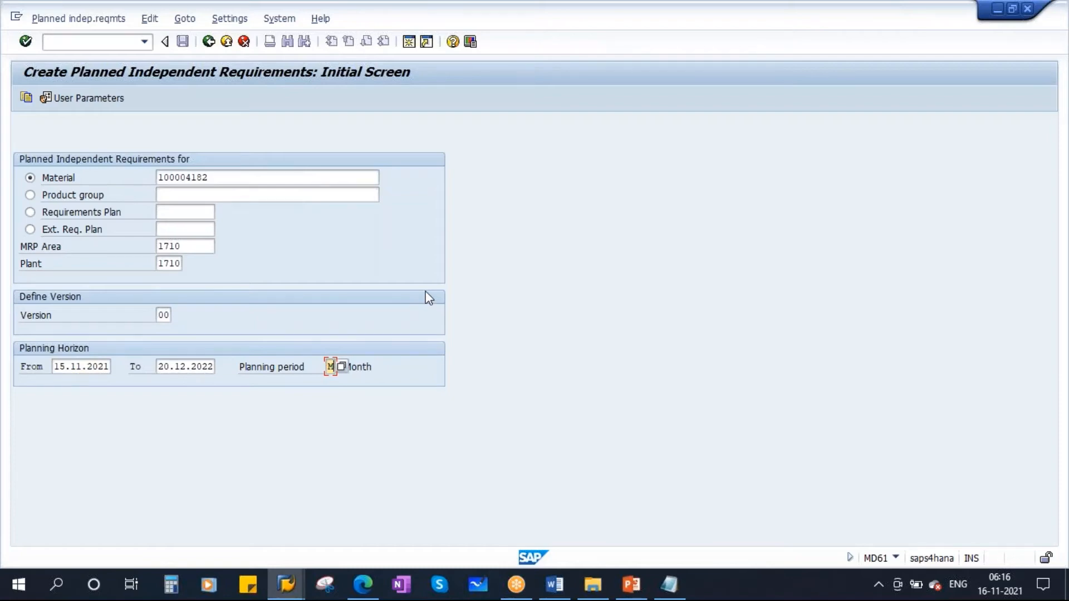
{"action": "key", "text": "Return"}
- Enter a planned independent requirement of 100 EA for each month from 11.2021 to 03.2022
{"action": "left_click", "coordinate": [293, 229]}
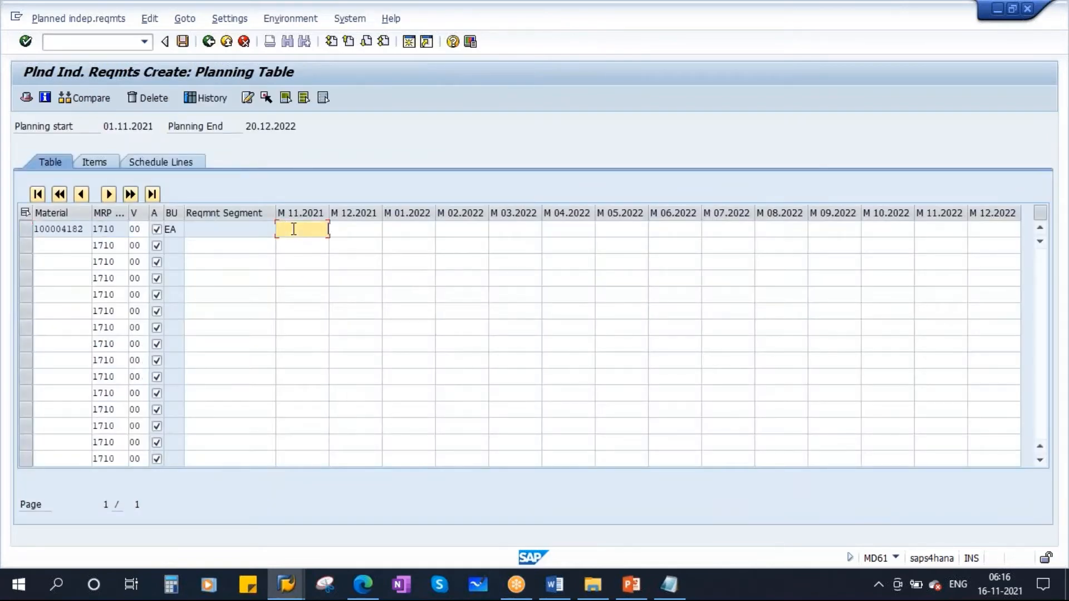
{"action": "key", "text": "Tab"}
{"action": "type", "text": "1"}
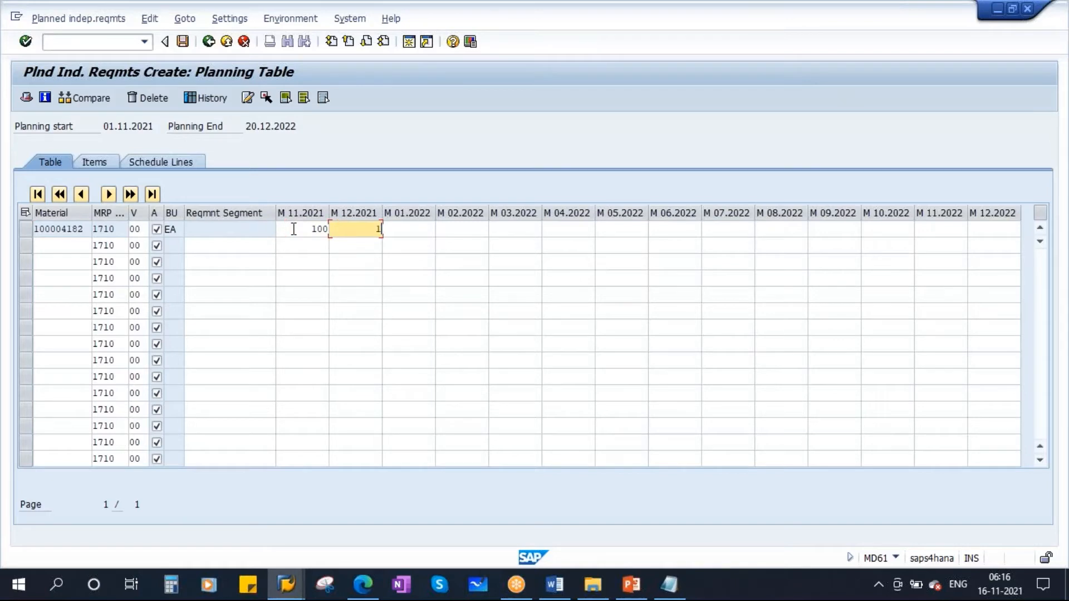
{"action": "type", "text": "00"}
{"action": "key", "text": "Tab"}
{"action": "type", "text": "100"}
{"action": "key", "text": "Tab"}
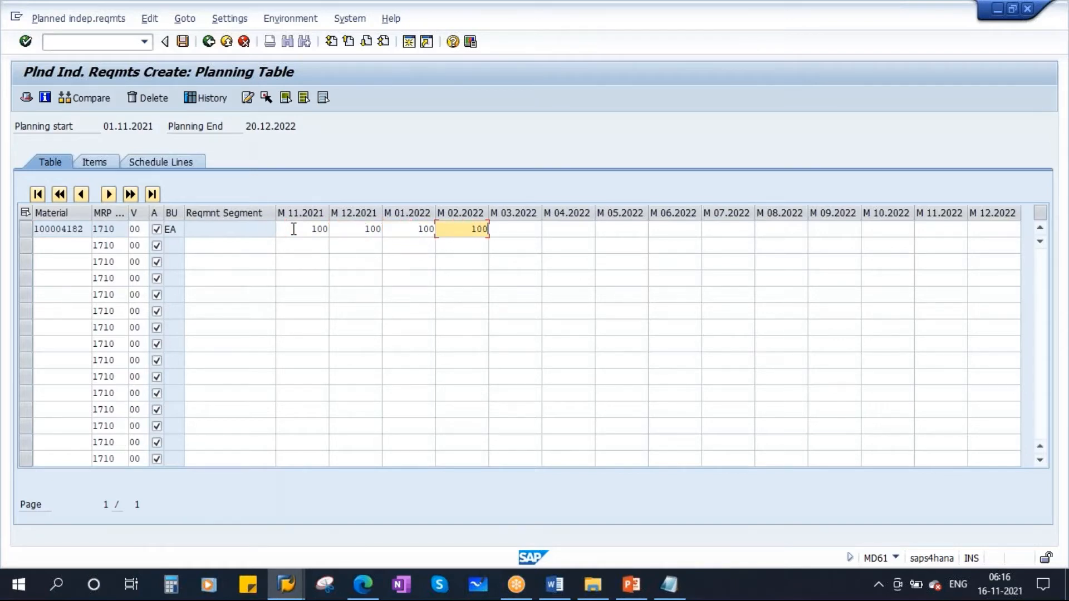
{"action": "key", "text": "Tab"}
{"action": "type", "text": "1"}
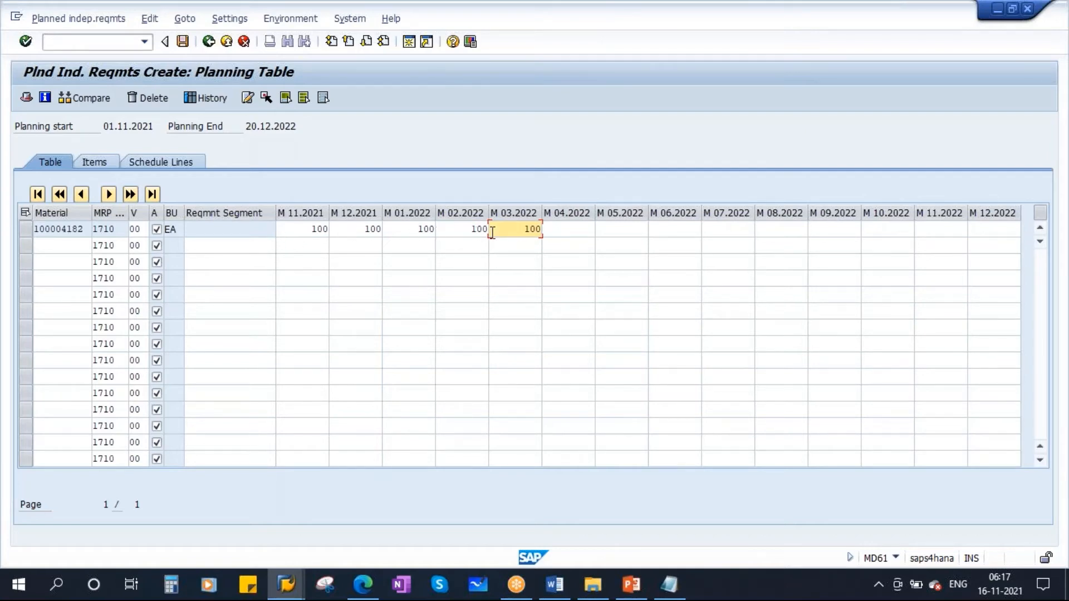
- Review the monthly quantities entered for Coke Bottle - 1L and save the planned independent requirements
{"action": "left_click", "coordinate": [306, 230]}
{"action": "left_click", "coordinate": [359, 229]}
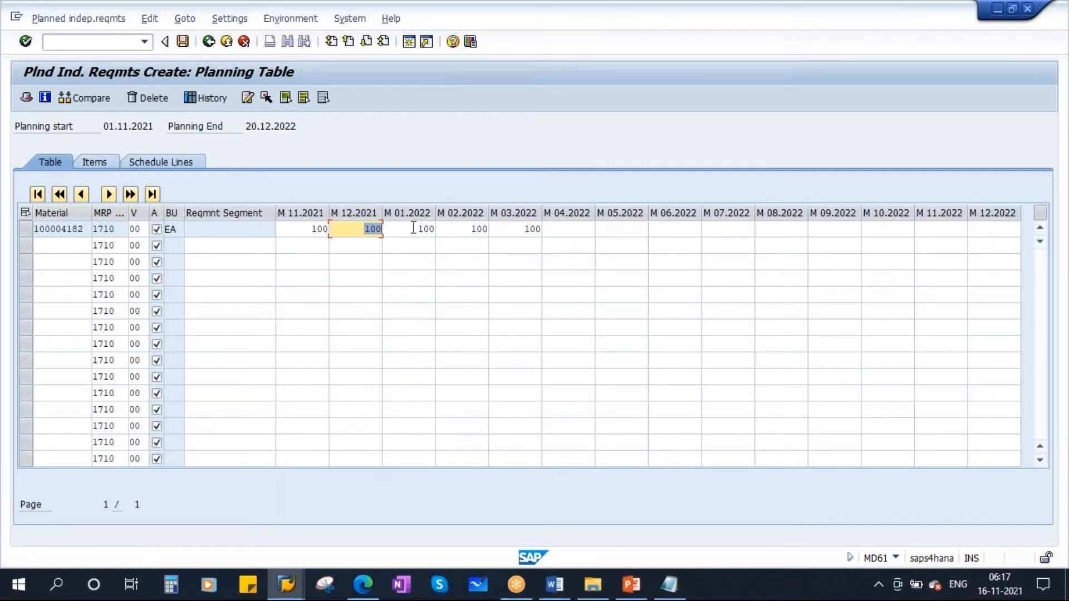
{"action": "left_click", "coordinate": [426, 229]}
{"action": "left_click", "coordinate": [466, 227]}
{"action": "double_click", "coordinate": [516, 226]}
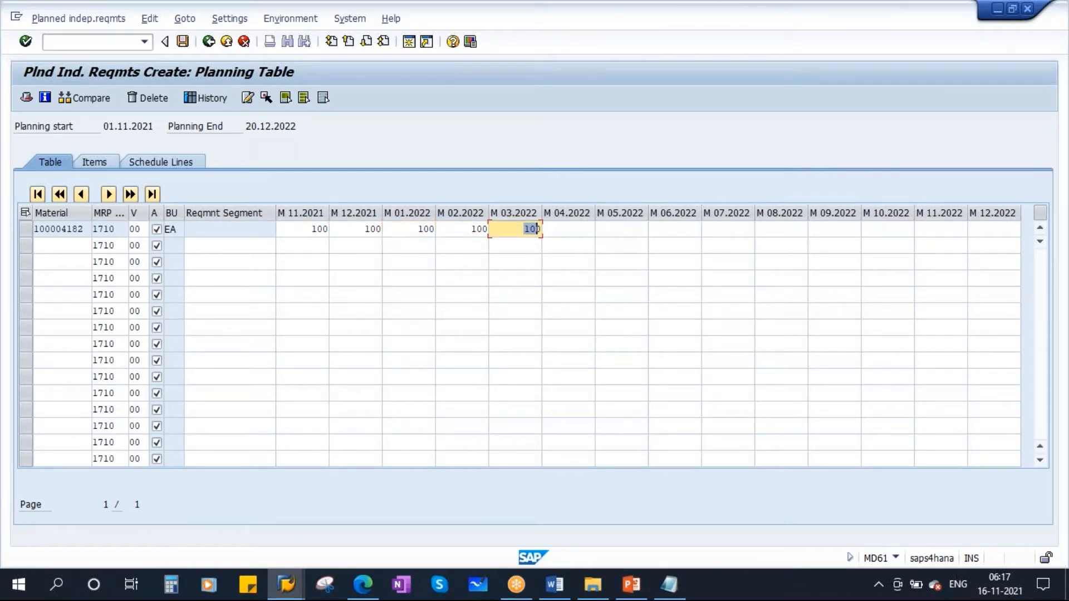
{"action": "left_click", "coordinate": [183, 42]}
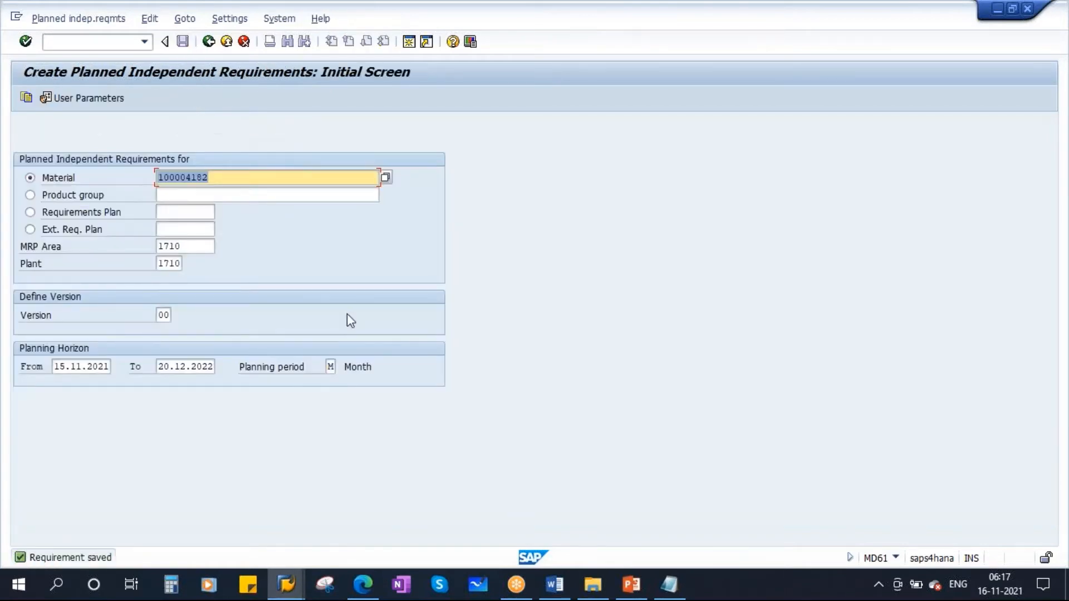
- Refresh the stock/requirements list for Coke Bottle - 1L and examine the requirement type of the first independent requirement
{"action": "mouse_move", "coordinate": [285, 584]}
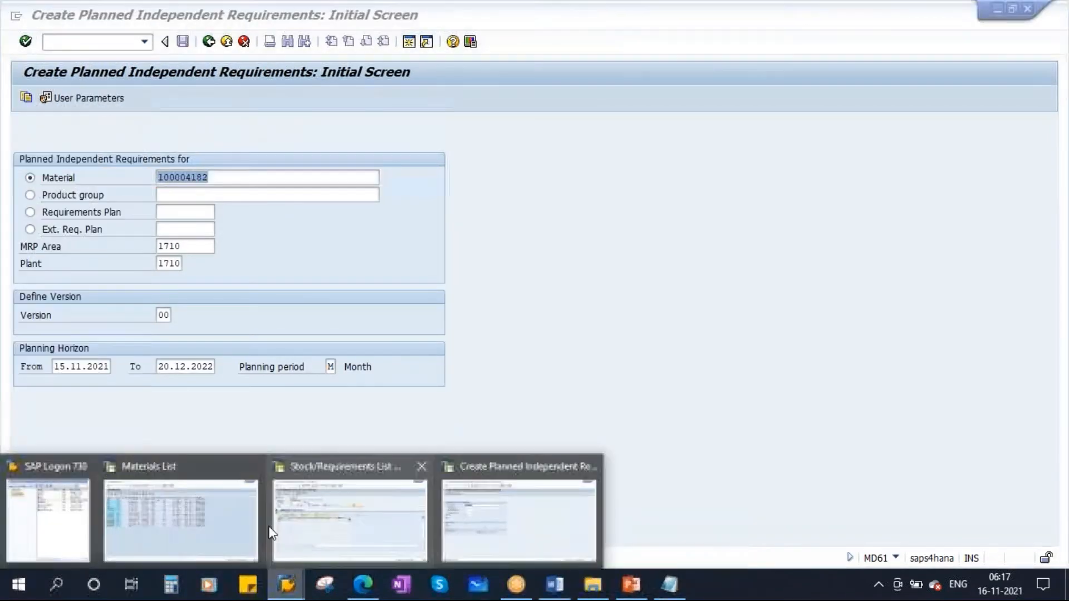
{"action": "left_click", "coordinate": [352, 468]}
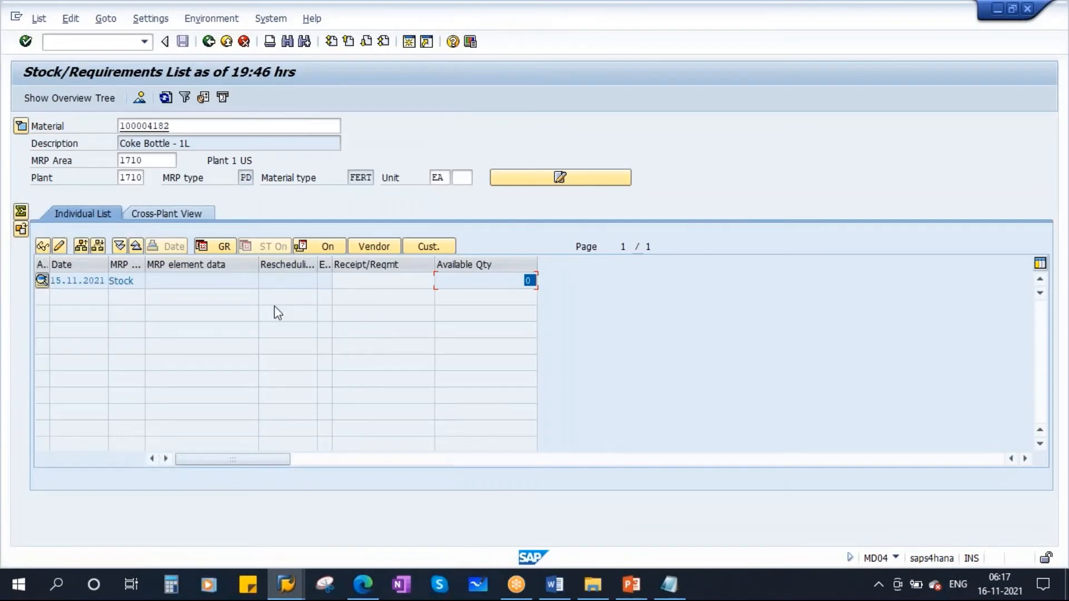
{"action": "left_click", "coordinate": [167, 99]}
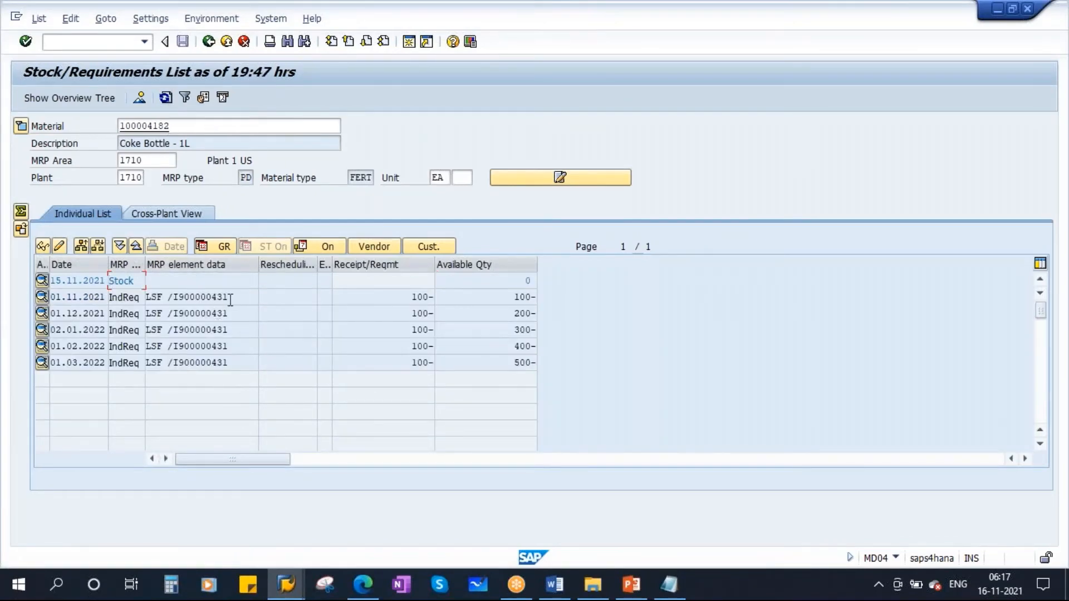
{"action": "left_click_drag", "start_coordinate": [236, 299], "coordinate": [176, 302]}
{"action": "left_click_drag", "start_coordinate": [162, 301], "coordinate": [146, 299]}
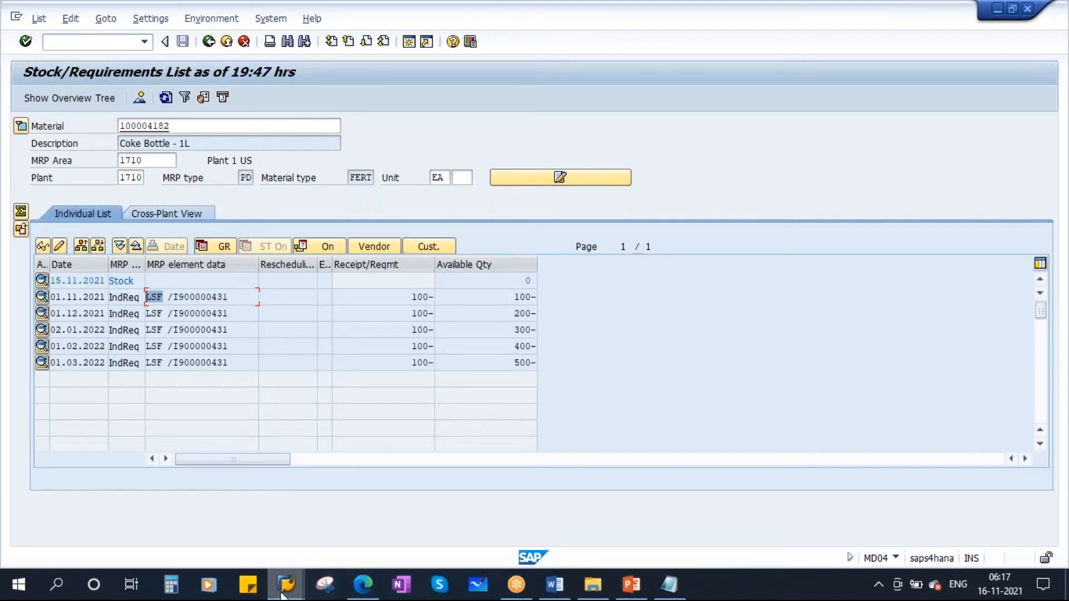
- Leave the materials list session and open the SAP Reference IMG through transaction SPRO
{"action": "mouse_move", "coordinate": [286, 584]}
{"action": "left_click", "coordinate": [142, 490]}
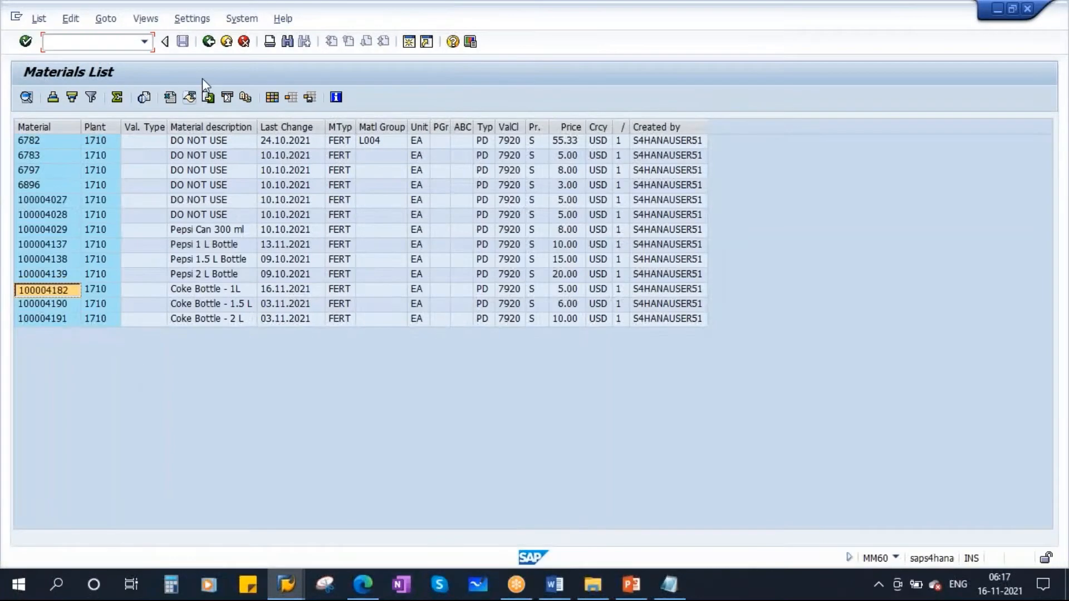
{"action": "left_click", "coordinate": [209, 42]}
{"action": "left_click", "coordinate": [209, 43]}
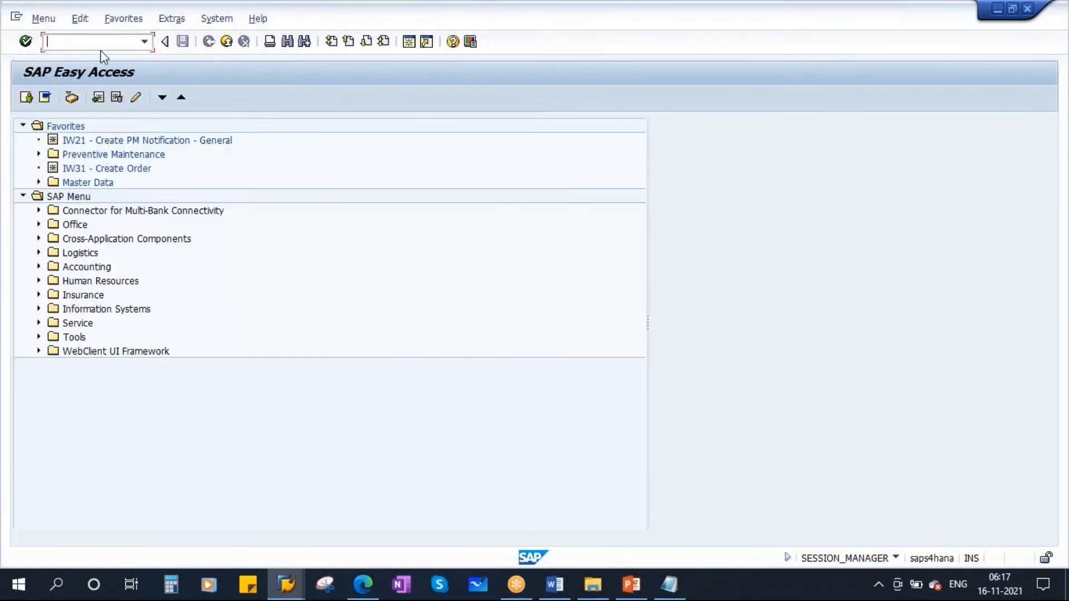
{"action": "type", "text": "spro"}
{"action": "key", "text": "Return"}
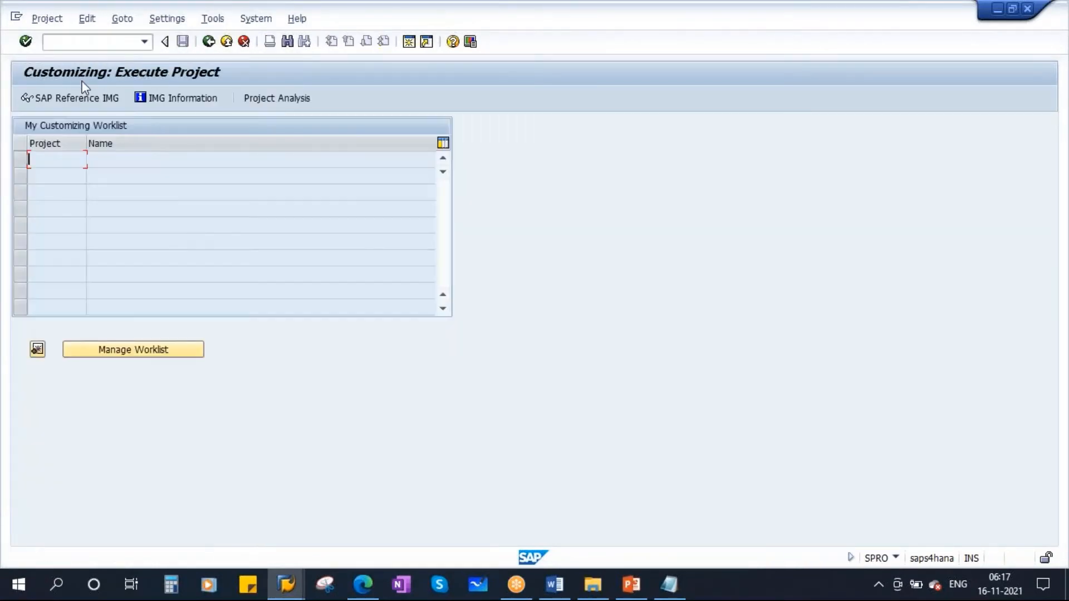
{"action": "key", "text": "F5"}
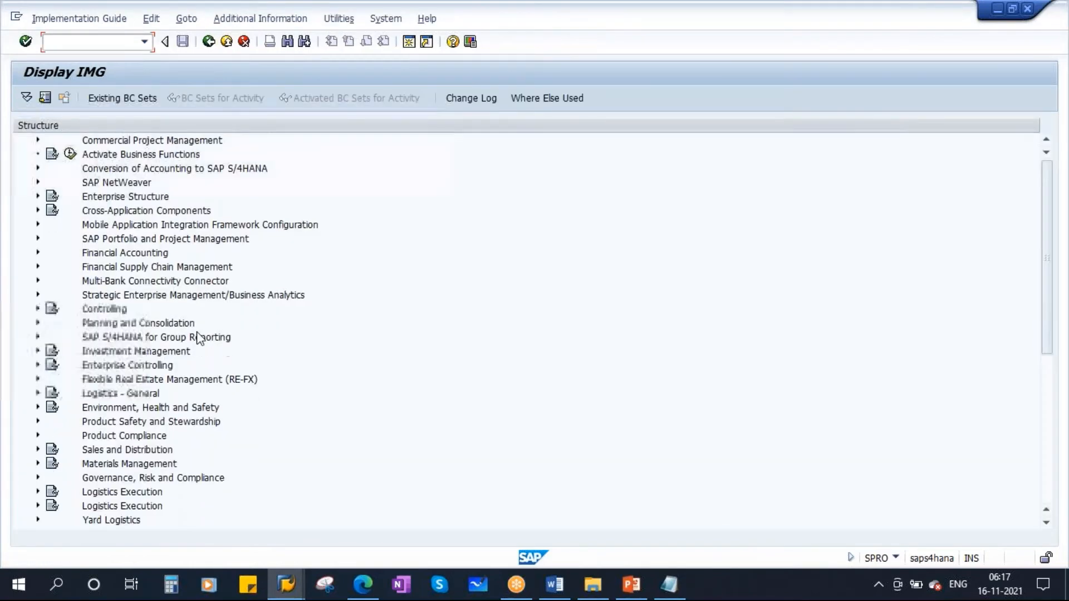
- Expand the IMG structure through Production, Production Planning and Demand Management to Planned Independent Requirements
{"action": "scroll", "coordinate": [196, 337], "scroll_direction": "down", "scroll_amount": 4}
{"action": "scroll", "coordinate": [196, 337], "scroll_direction": "down", "scroll_amount": 2}
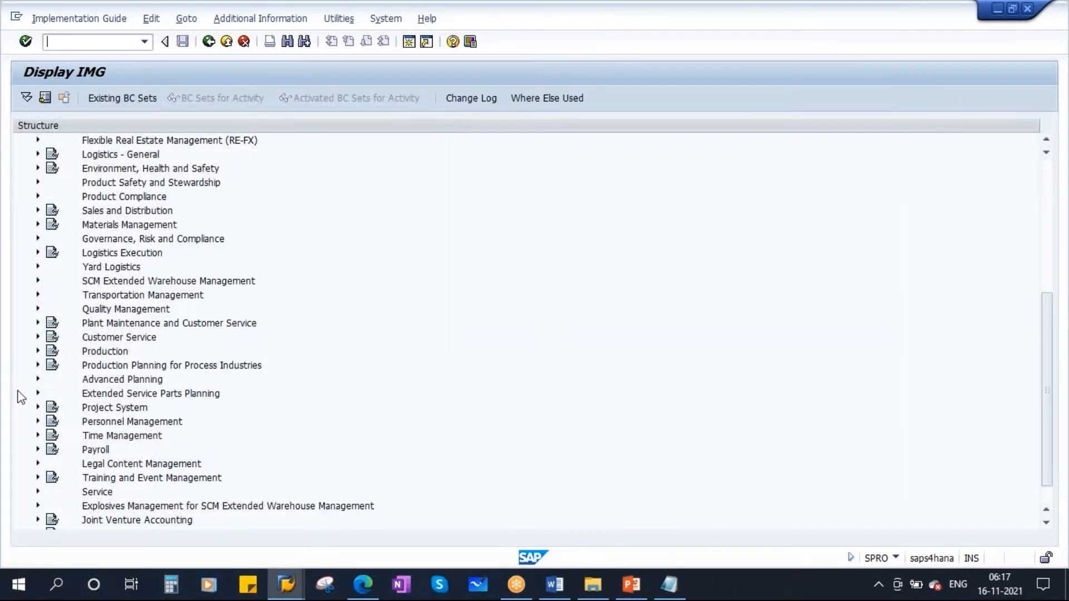
{"action": "left_click", "coordinate": [38, 351]}
{"action": "scroll", "coordinate": [217, 412], "scroll_direction": "down", "scroll_amount": 3}
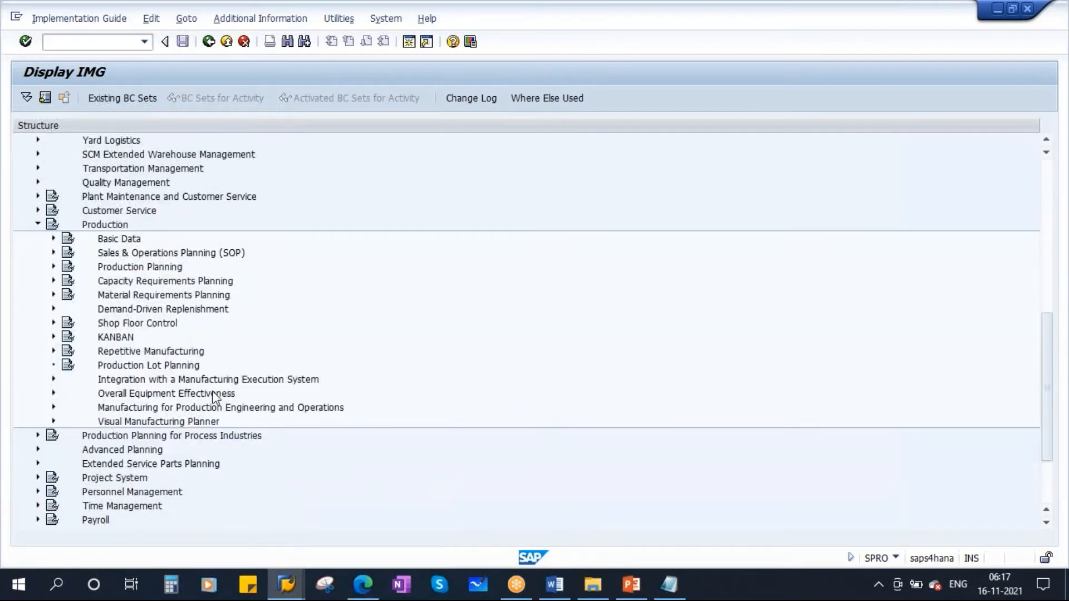
{"action": "left_click", "coordinate": [54, 266]}
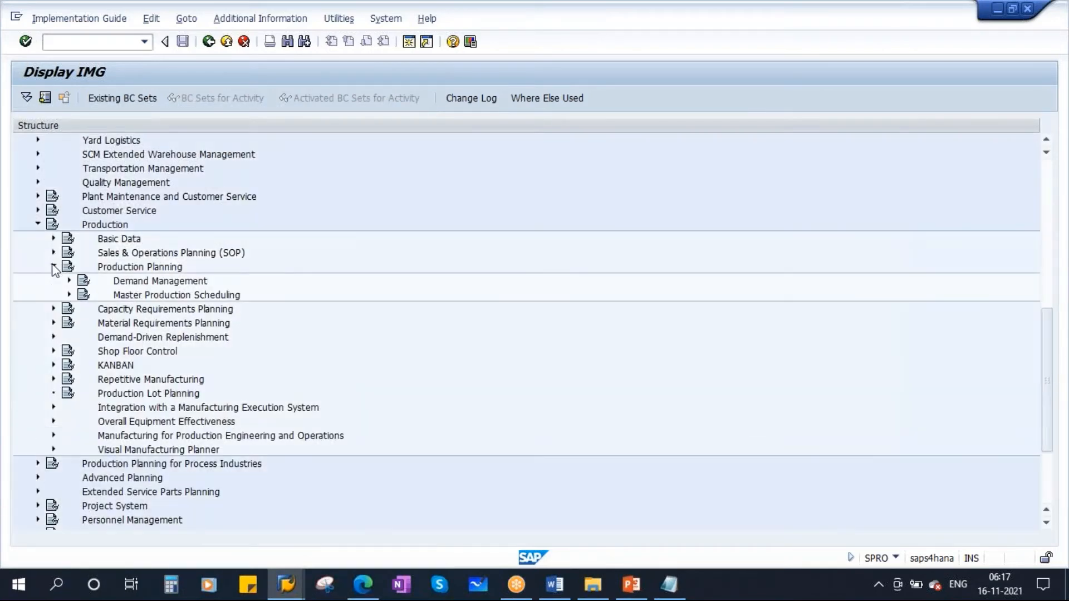
{"action": "left_click", "coordinate": [69, 280]}
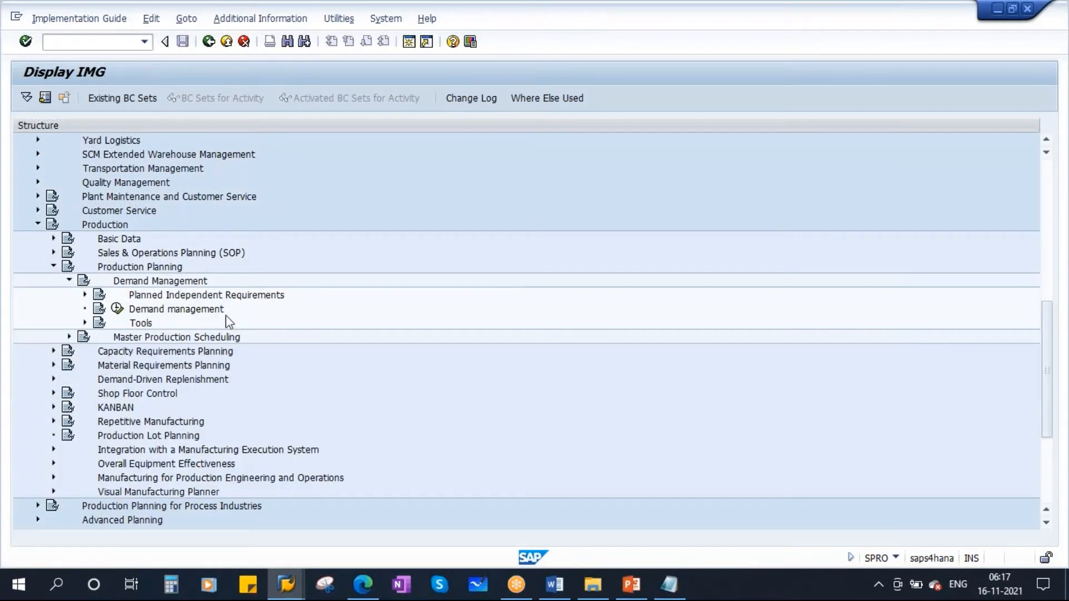
{"action": "left_click", "coordinate": [260, 297]}
{"action": "left_click", "coordinate": [85, 295]}
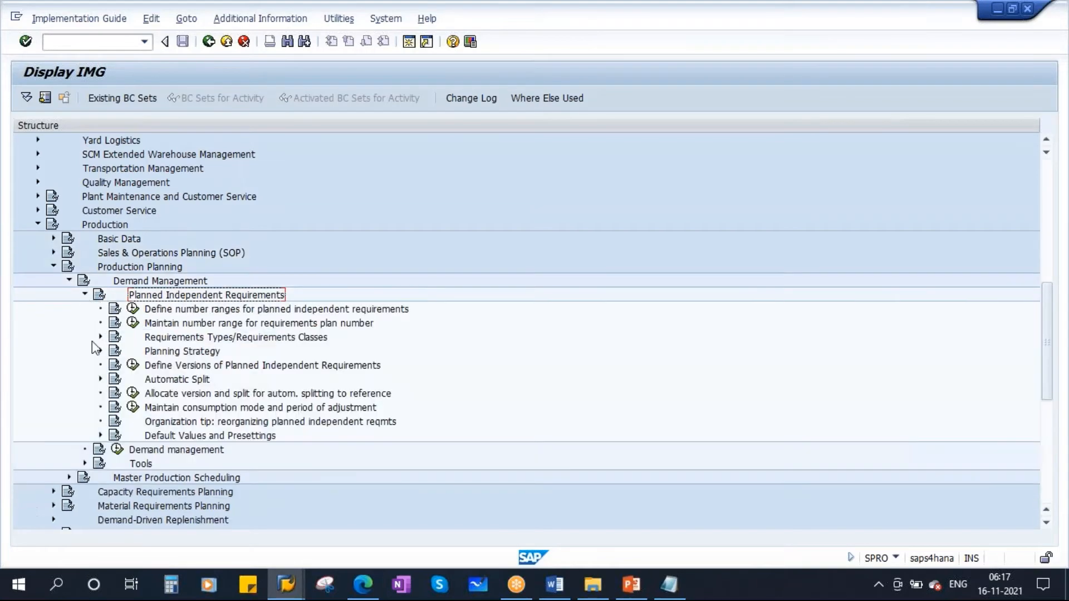
- Expand Planning Strategy under Planned Independent Requirements and open the strategy definition overview
{"action": "left_click", "coordinate": [208, 355]}
{"action": "left_click", "coordinate": [100, 351]}
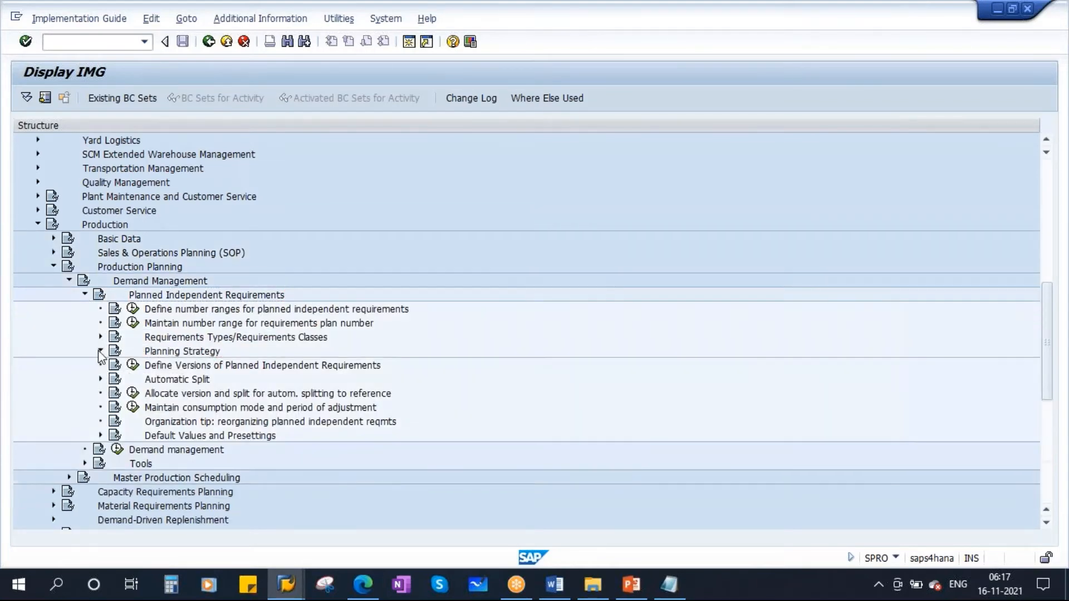
{"action": "left_click", "coordinate": [201, 367]}
{"action": "left_click", "coordinate": [148, 365]}
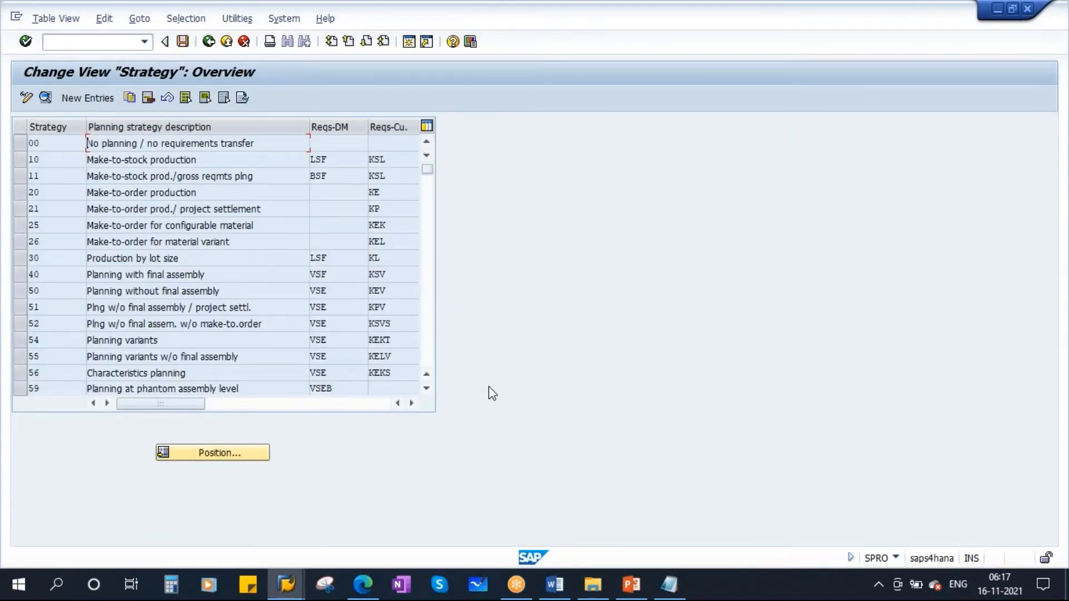
- Select strategy 10, Make-to-stock production, narrow the description column and examine its demand management requirement type
{"action": "left_click_drag", "start_coordinate": [42, 163], "coordinate": [10, 165]}
{"action": "left_click_drag", "start_coordinate": [336, 162], "coordinate": [293, 159]}
{"action": "left_click", "coordinate": [21, 159]}
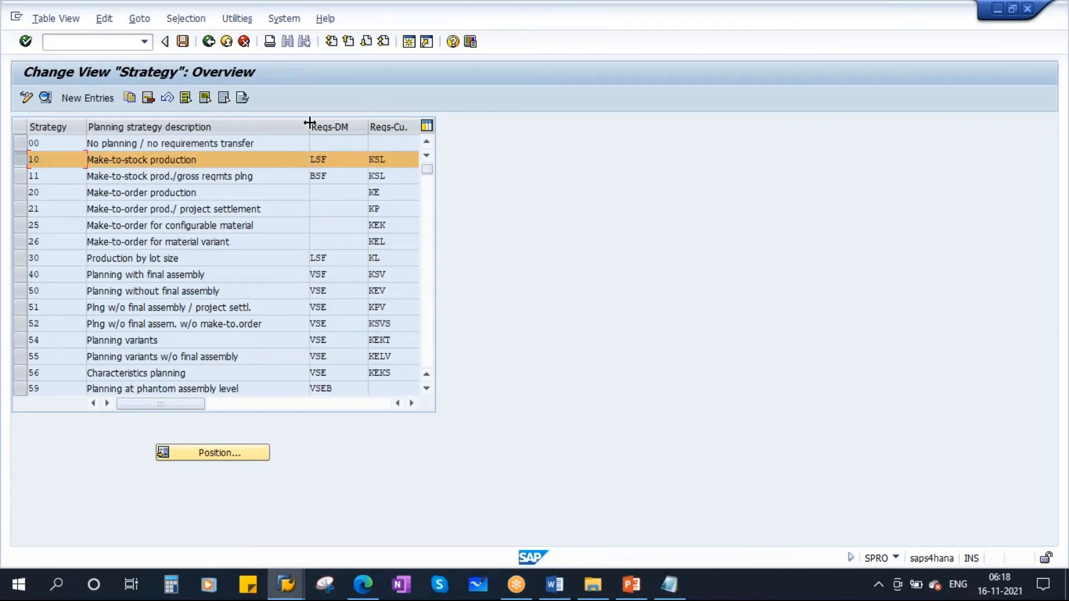
{"action": "left_click_drag", "start_coordinate": [309, 127], "coordinate": [265, 131]}
{"action": "left_click", "coordinate": [306, 157]}
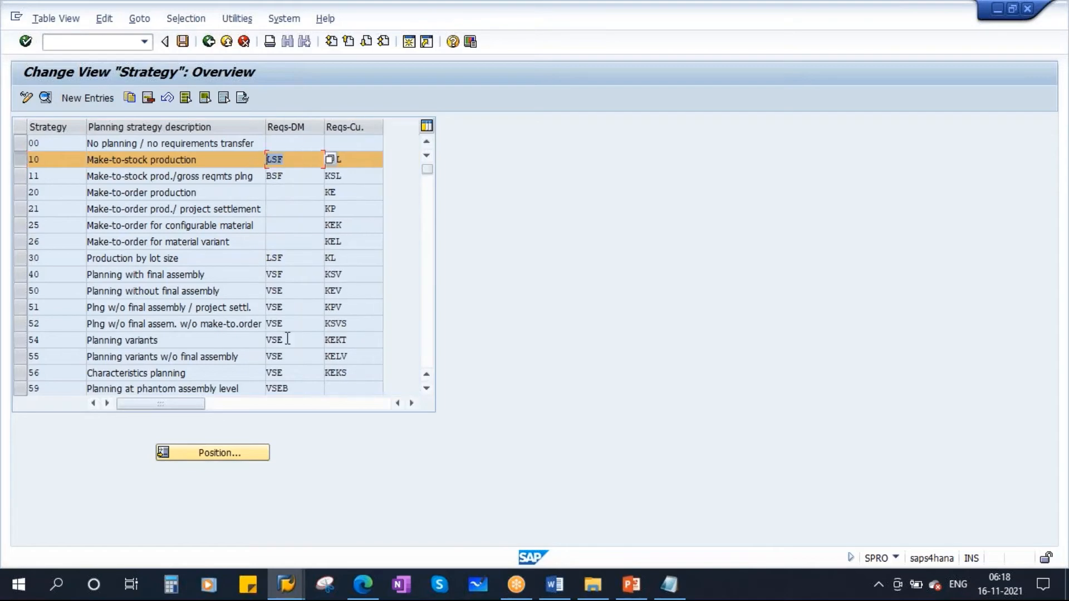
- Check the requirement type of Coke Bottle - 1L's independent requirements in the stock/requirements list and view the Planning Strategy 10 flow slide in PowerPoint
{"action": "left_click", "coordinate": [286, 584]}
{"action": "left_click", "coordinate": [346, 502]}
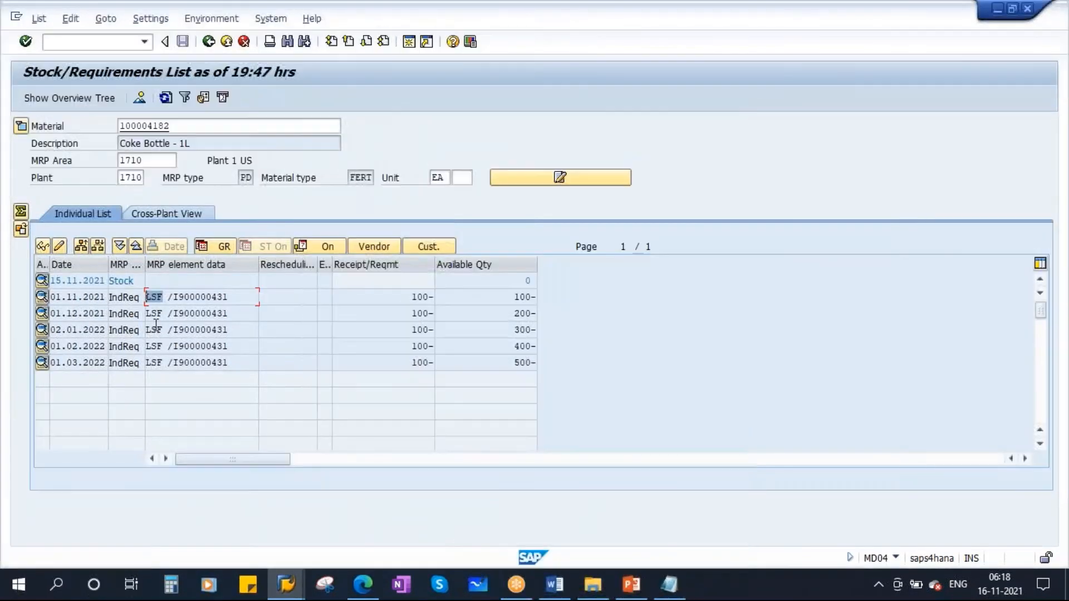
{"action": "left_click", "coordinate": [165, 315]}
{"action": "left_click", "coordinate": [159, 332]}
{"action": "double_click", "coordinate": [173, 126]}
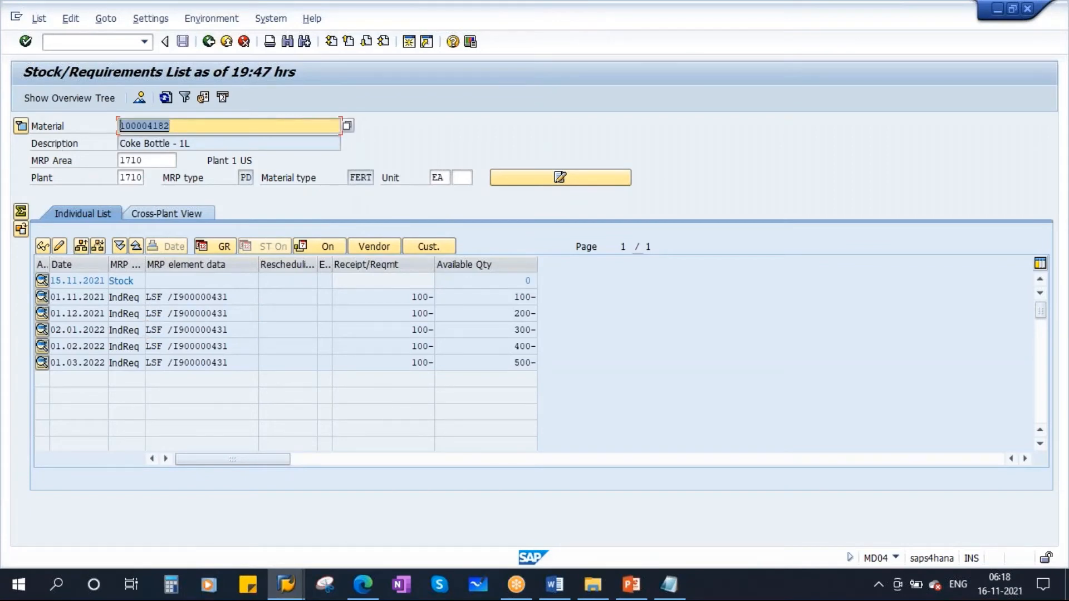
{"action": "left_click", "coordinate": [160, 299]}
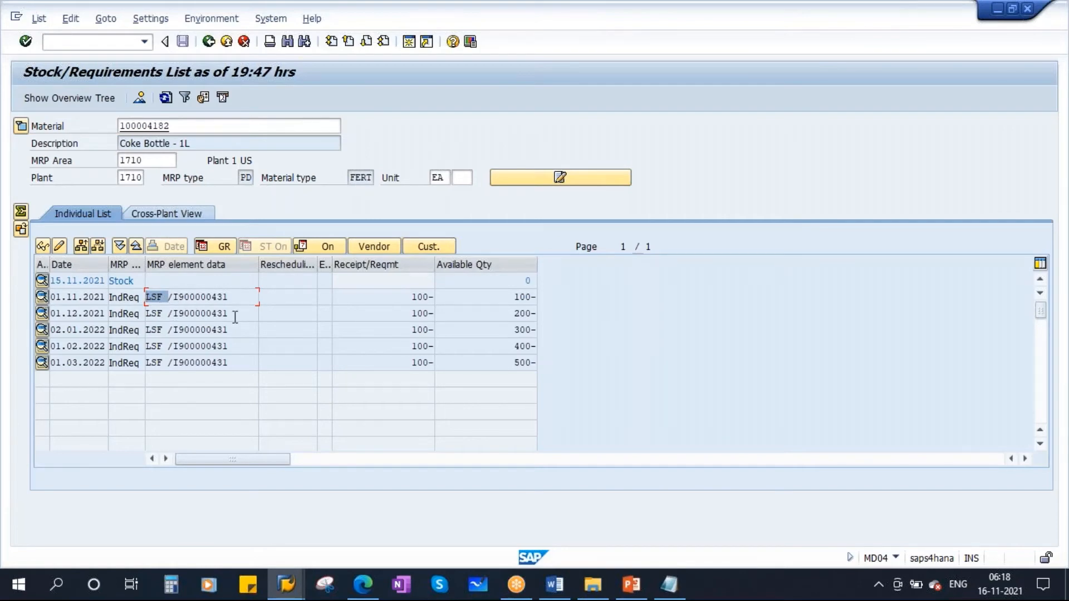
{"action": "left_click", "coordinate": [633, 589]}
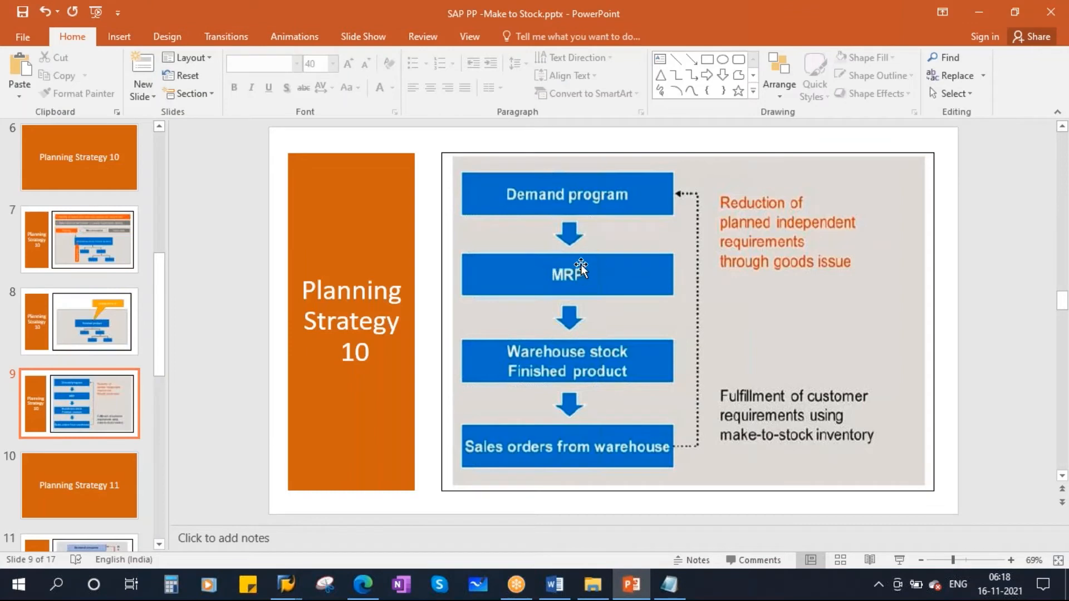
- Switch to the planned independent requirements session in SAP and run single-item, multi-level MRP (MD02) for Coke Bottle - 1L in plant 1710 with processing key NETCH
{"action": "mouse_move", "coordinate": [285, 584]}
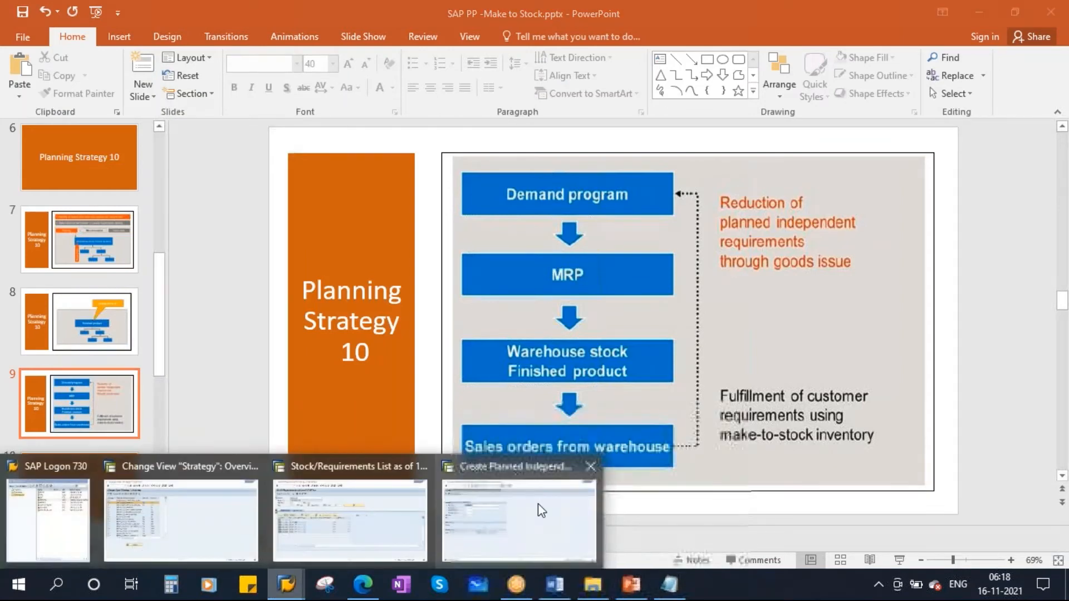
{"action": "left_click", "coordinate": [538, 503]}
{"action": "left_click", "coordinate": [209, 42]}
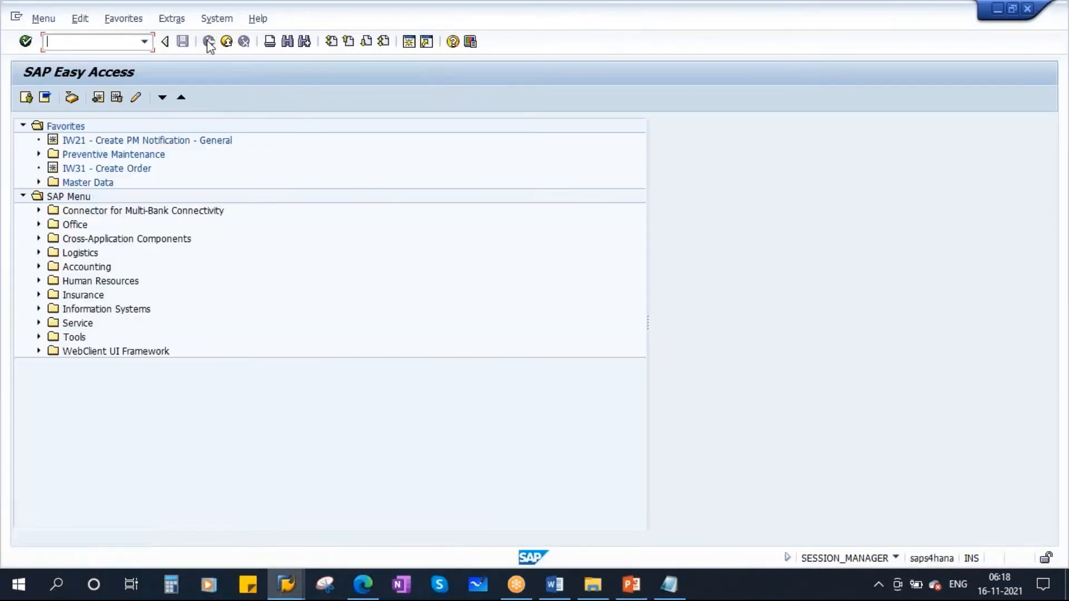
{"action": "type", "text": "md02"}
{"action": "key", "text": "Return"}
{"action": "key", "text": "Return"}
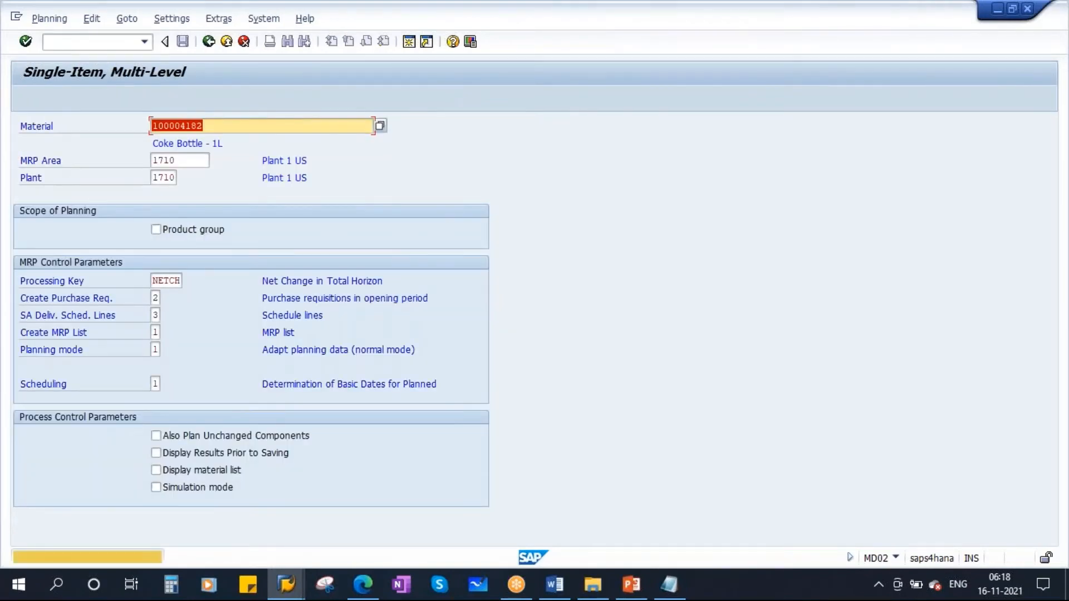
{"action": "key", "text": "Return"}
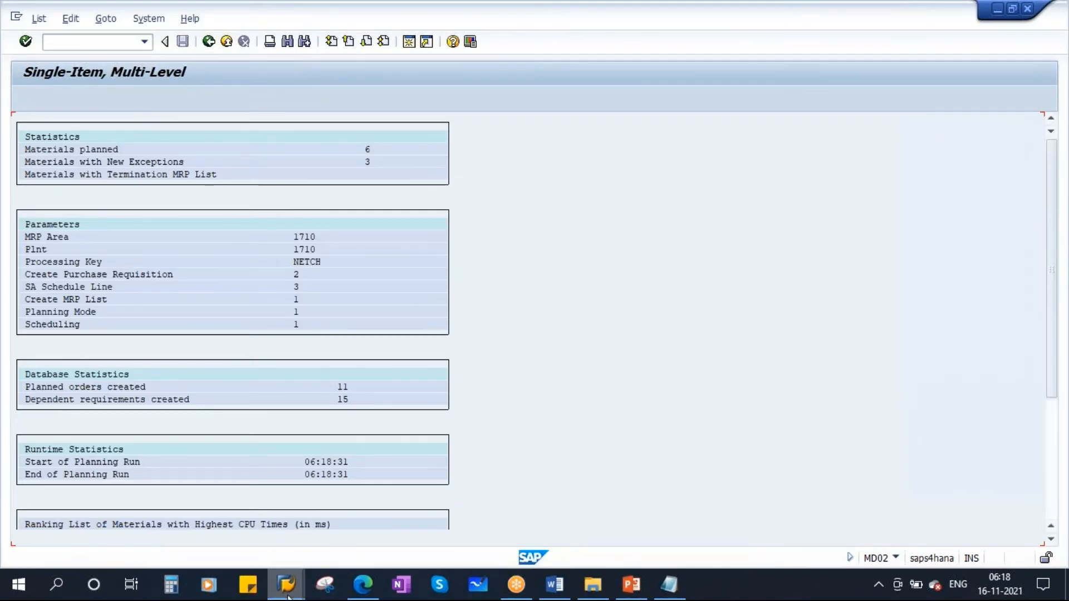
- Refresh the stock/requirements list for Coke Bottle - 1L and review the planned orders against the monthly independent requirements
{"action": "mouse_move", "coordinate": [288, 596]}
{"action": "left_click", "coordinate": [295, 520]}
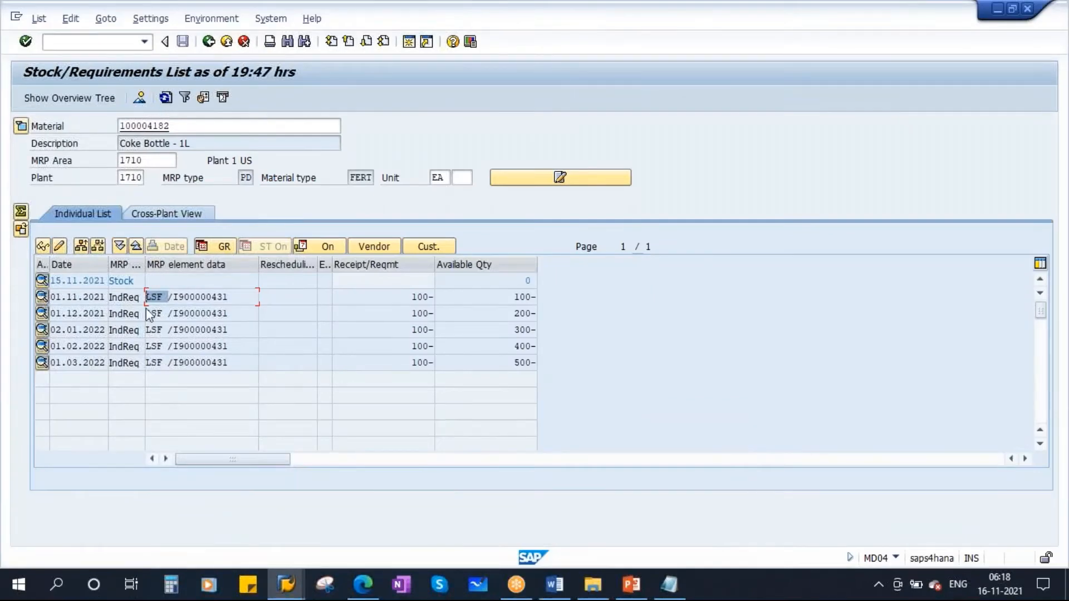
{"action": "left_click", "coordinate": [167, 99]}
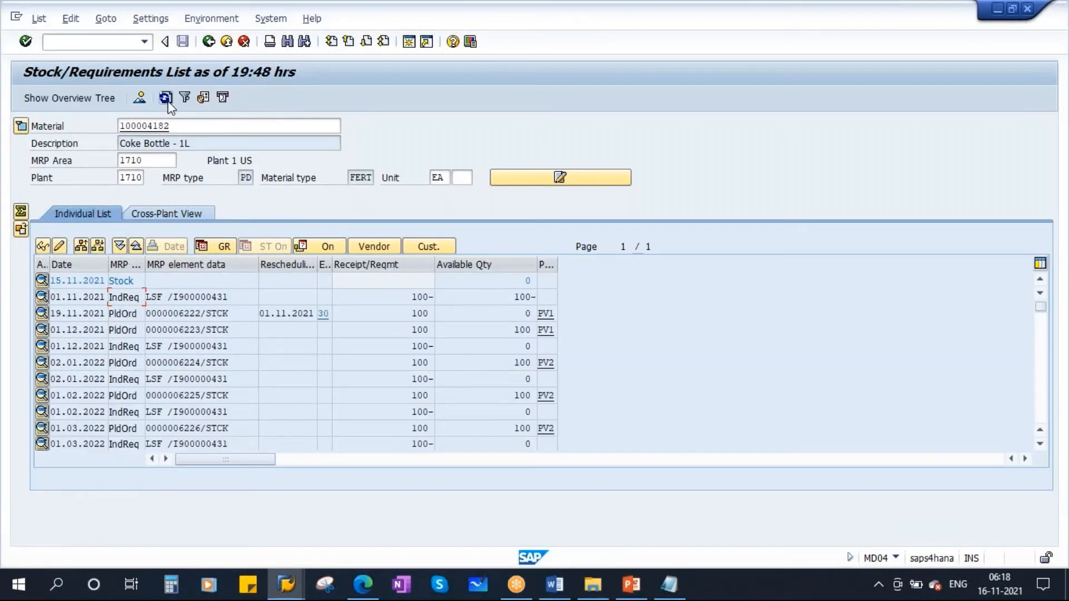
{"action": "scroll", "coordinate": [219, 343], "scroll_direction": "down", "scroll_amount": 1}
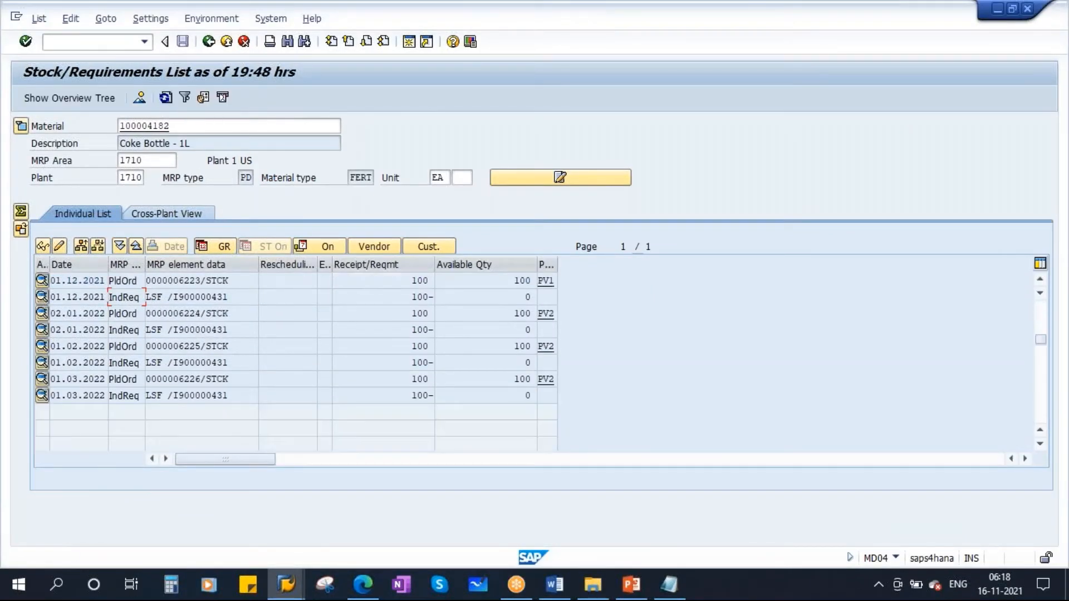
{"action": "scroll", "coordinate": [219, 343], "scroll_direction": "up", "scroll_amount": 1}
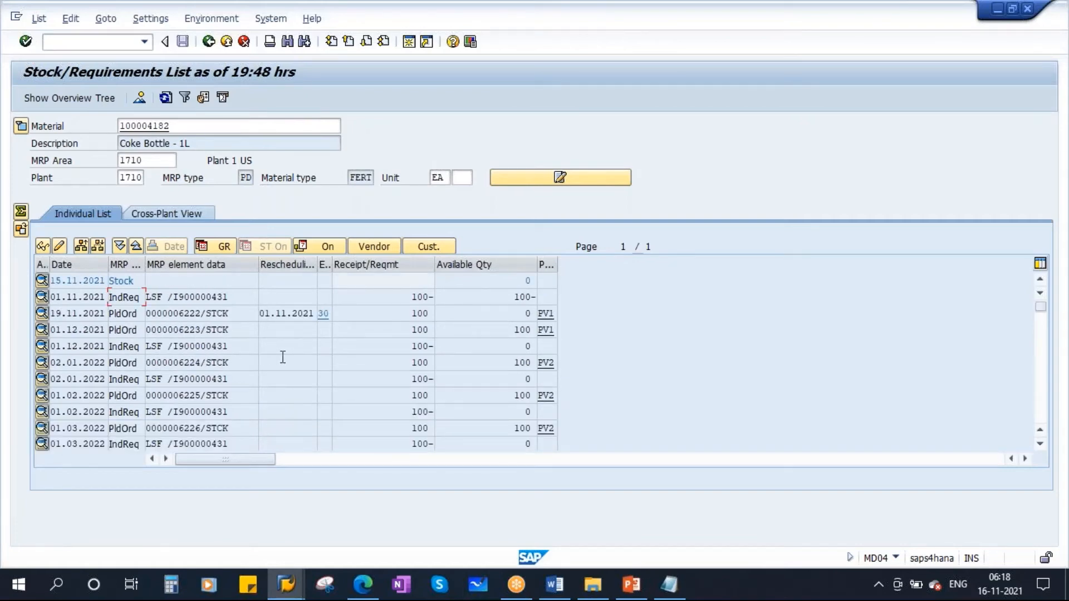
- View the Planning Strategy 10 flow slide in PowerPoint and switch to the SAP S4HANA PP course syllabus in Word
{"action": "left_click", "coordinate": [631, 584]}
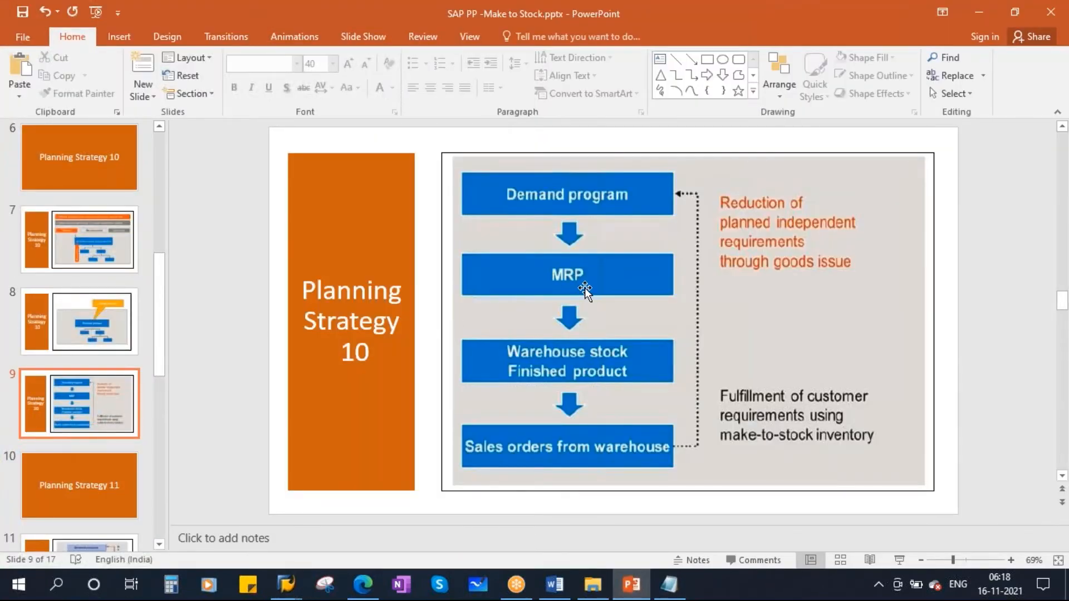
{"action": "left_click", "coordinate": [555, 584]}
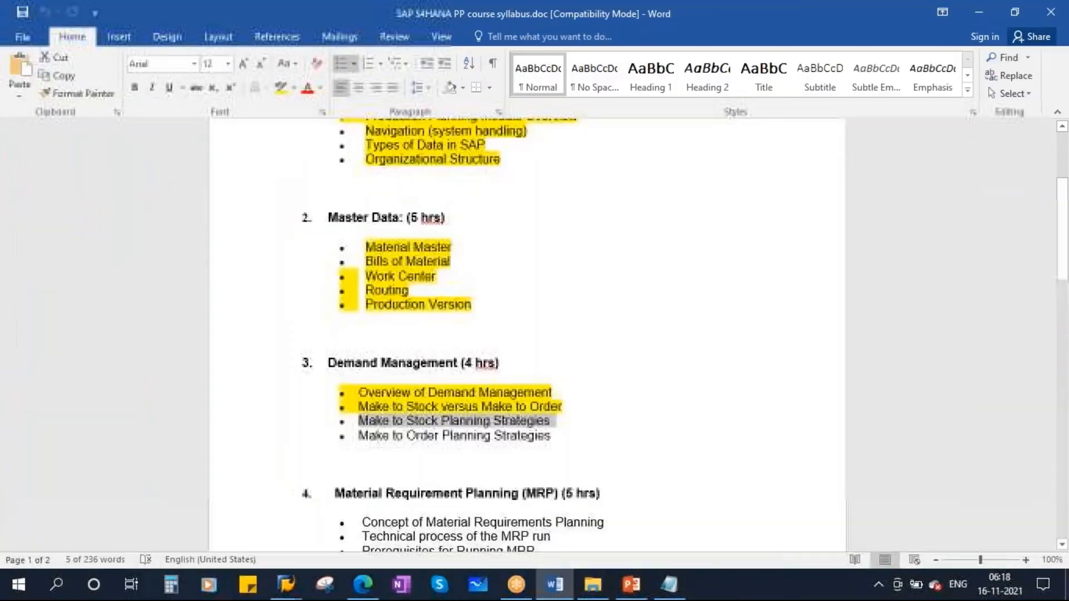
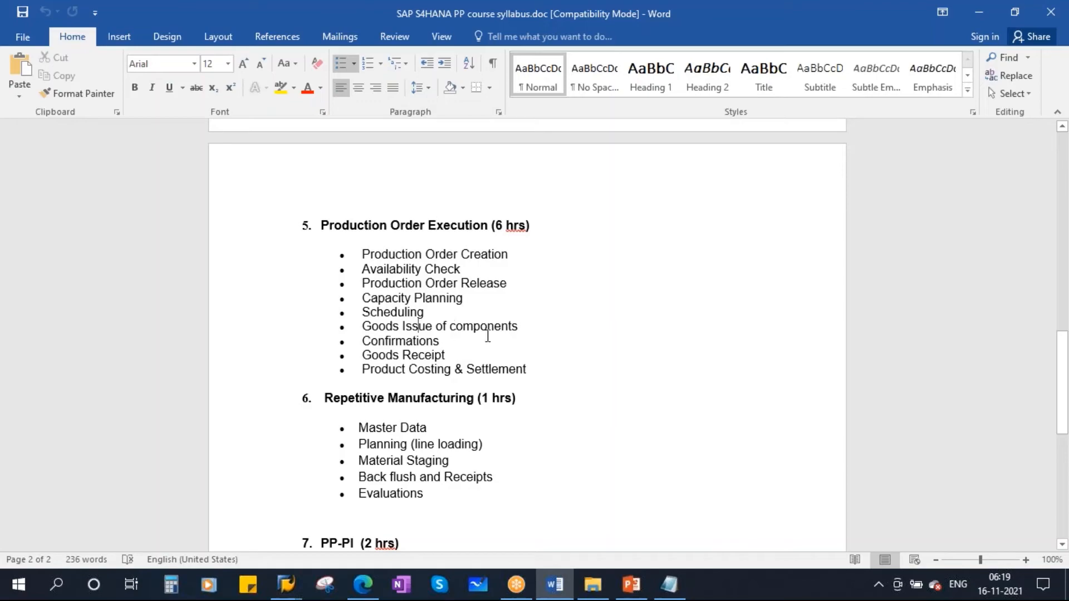
- Switch to the production order creation in SAP, review the Coke Bottle - 1L header data and create a batch for its goods receipt
{"action": "key", "text": "alt+Tab"}
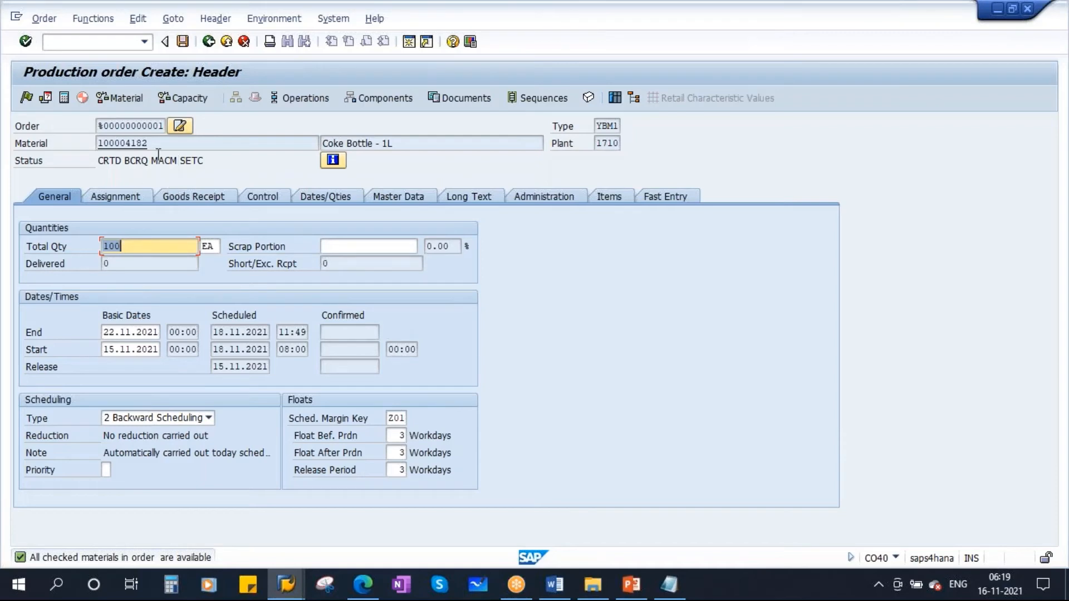
{"action": "left_click_drag", "start_coordinate": [159, 146], "coordinate": [72, 146]}
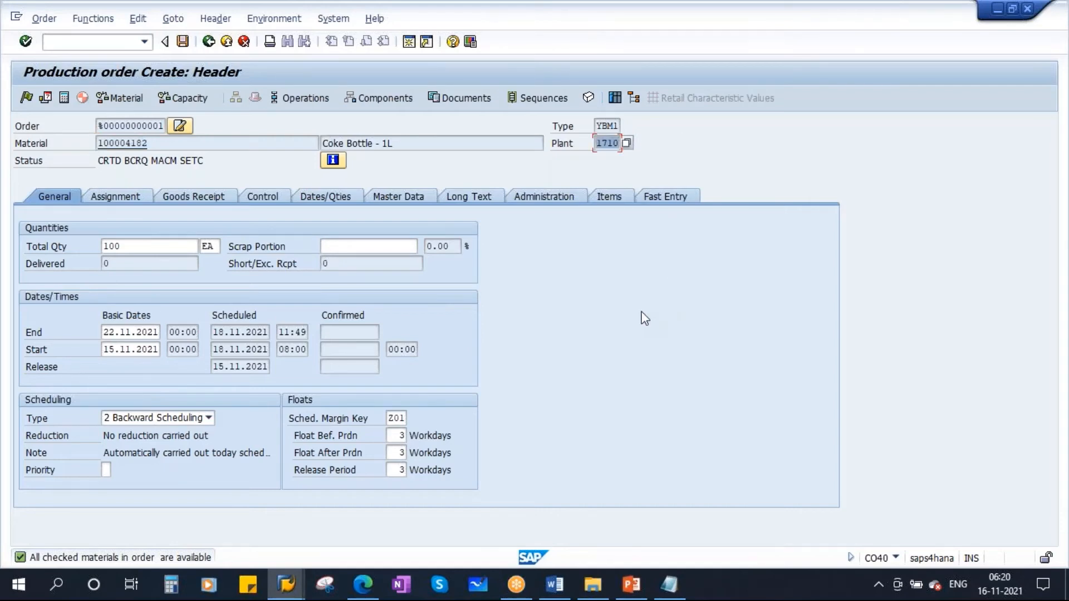
{"action": "left_click_drag", "start_coordinate": [136, 247], "coordinate": [49, 246]}
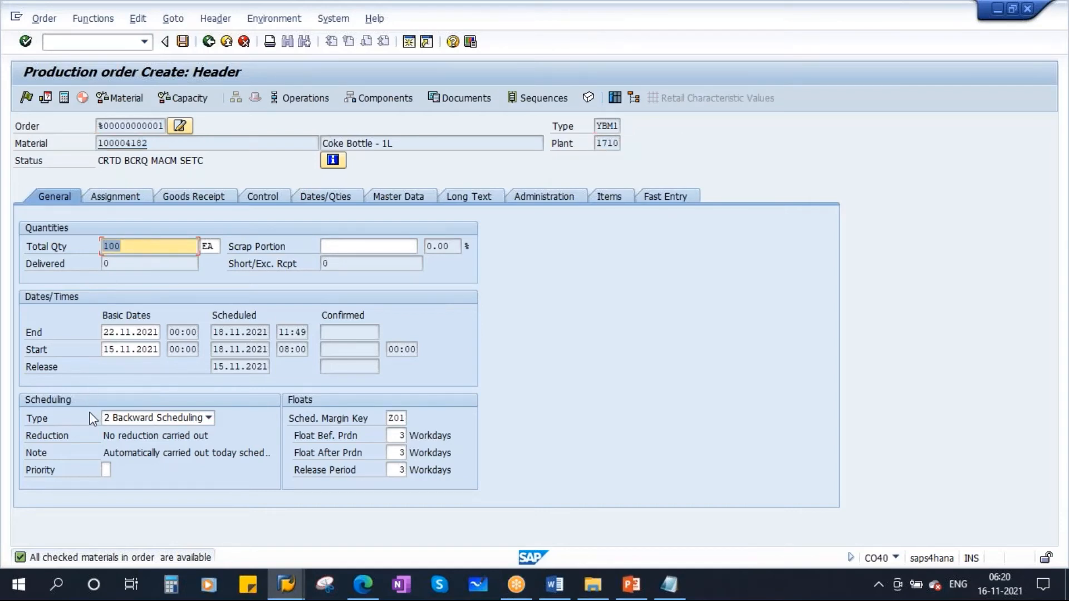
{"action": "left_click", "coordinate": [249, 263]}
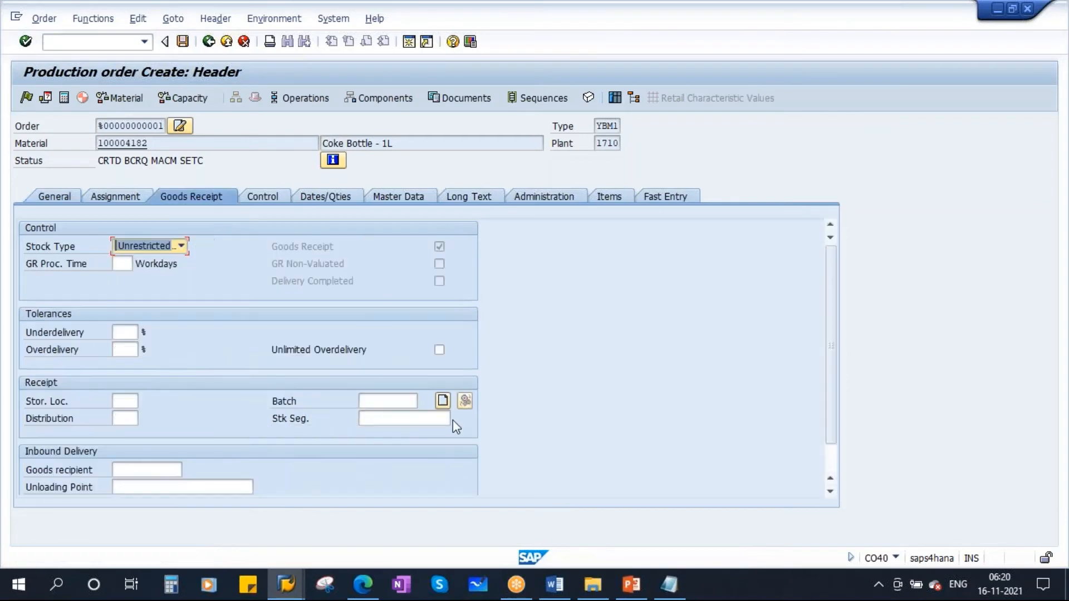
{"action": "left_click", "coordinate": [442, 401]}
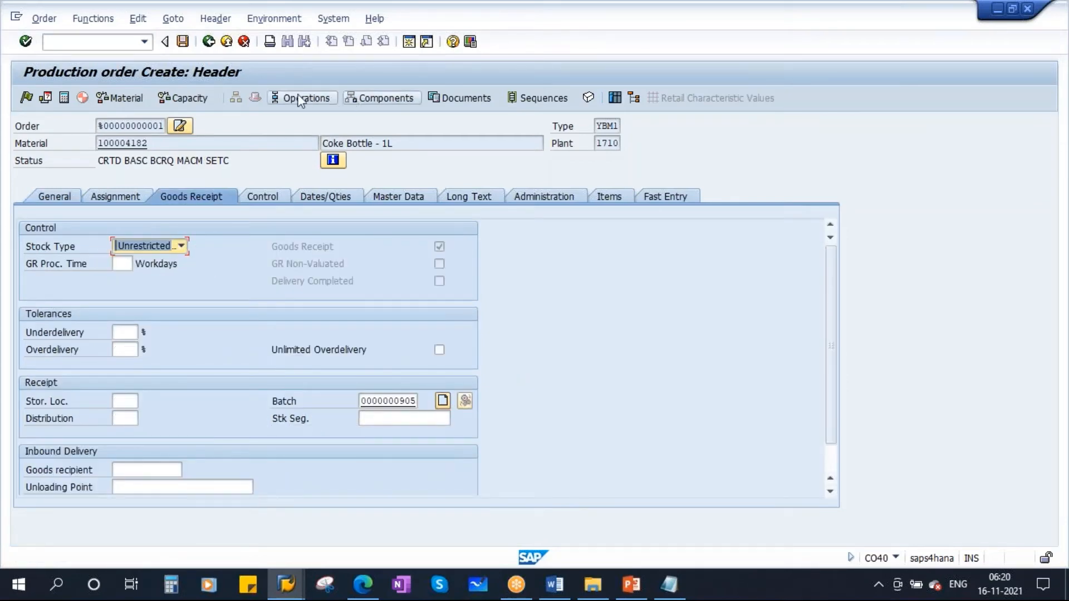
- Review the component and operation overviews of the Coke Bottle - 1L production order and narrow the Component column
{"action": "left_click", "coordinate": [382, 97]}
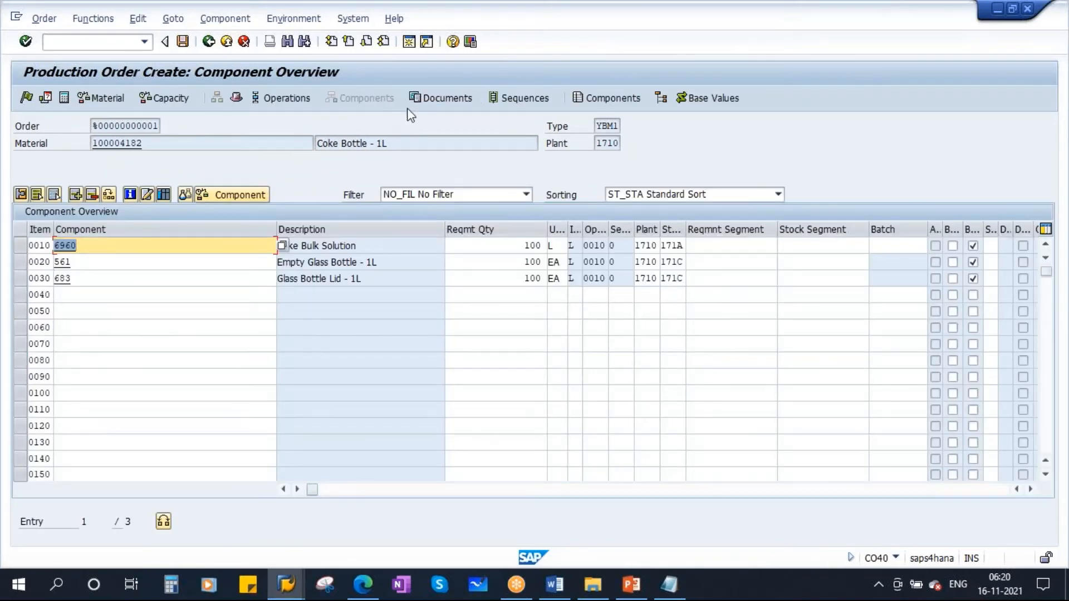
{"action": "left_click", "coordinate": [280, 98]}
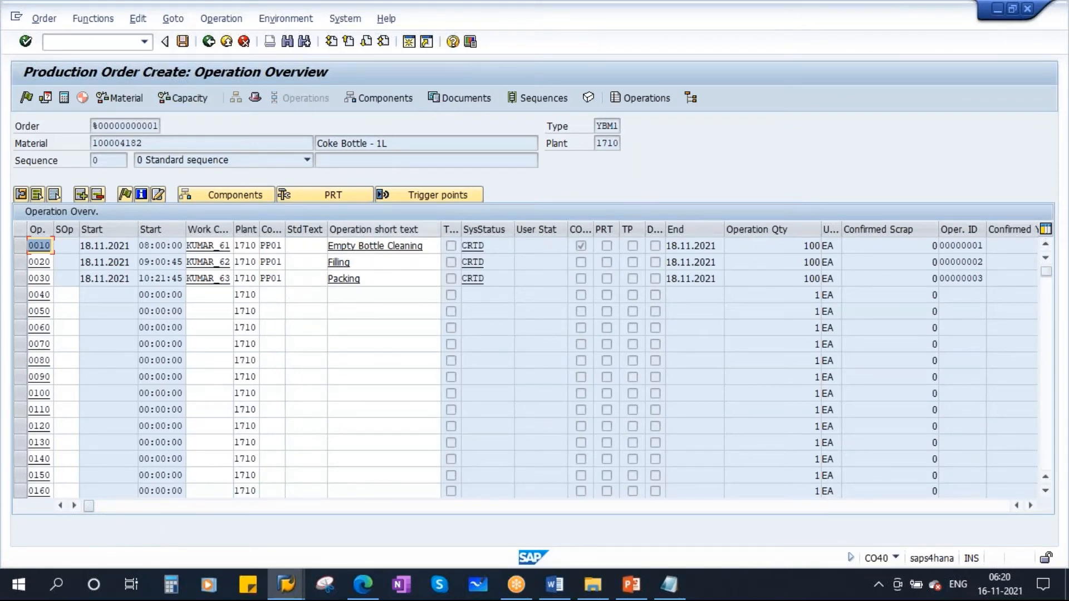
{"action": "left_click", "coordinate": [391, 100]}
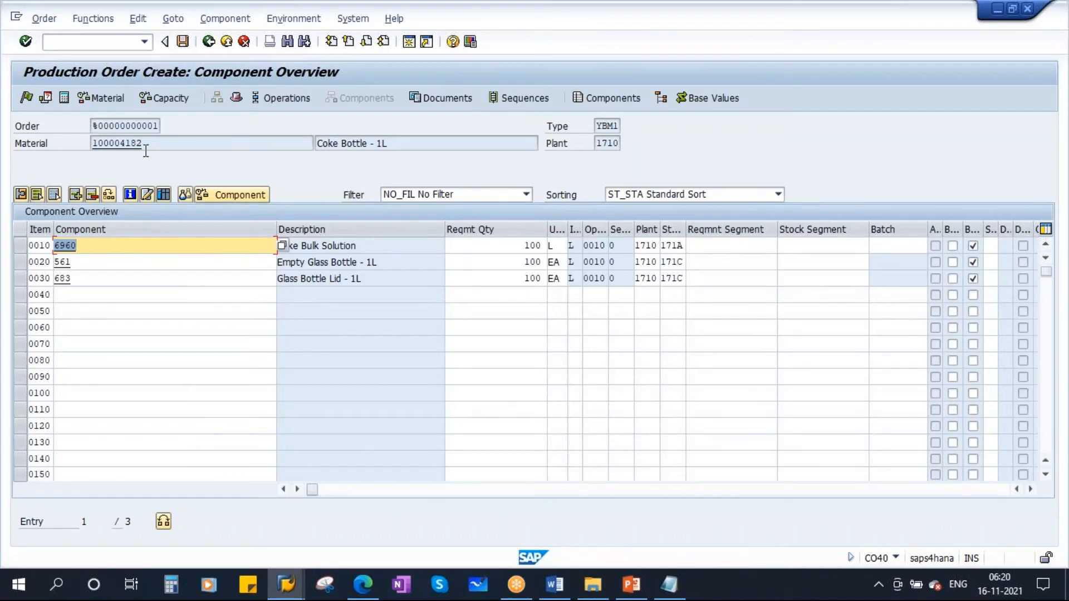
{"action": "left_click_drag", "start_coordinate": [273, 225], "coordinate": [145, 245]}
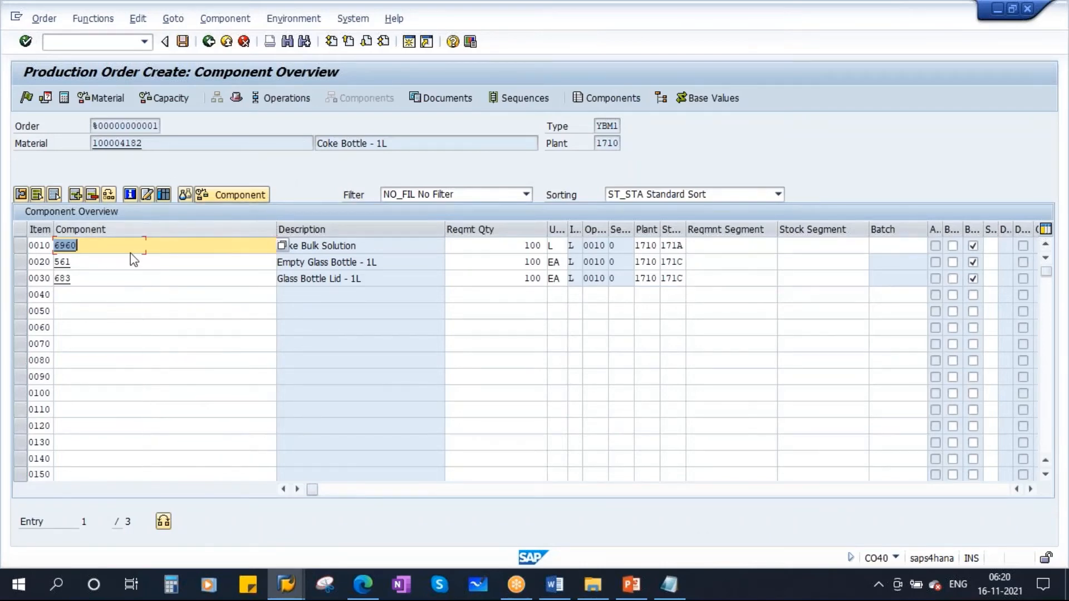
- Release the Coke Bottle - 1L production order and save it
{"action": "left_click", "coordinate": [26, 98]}
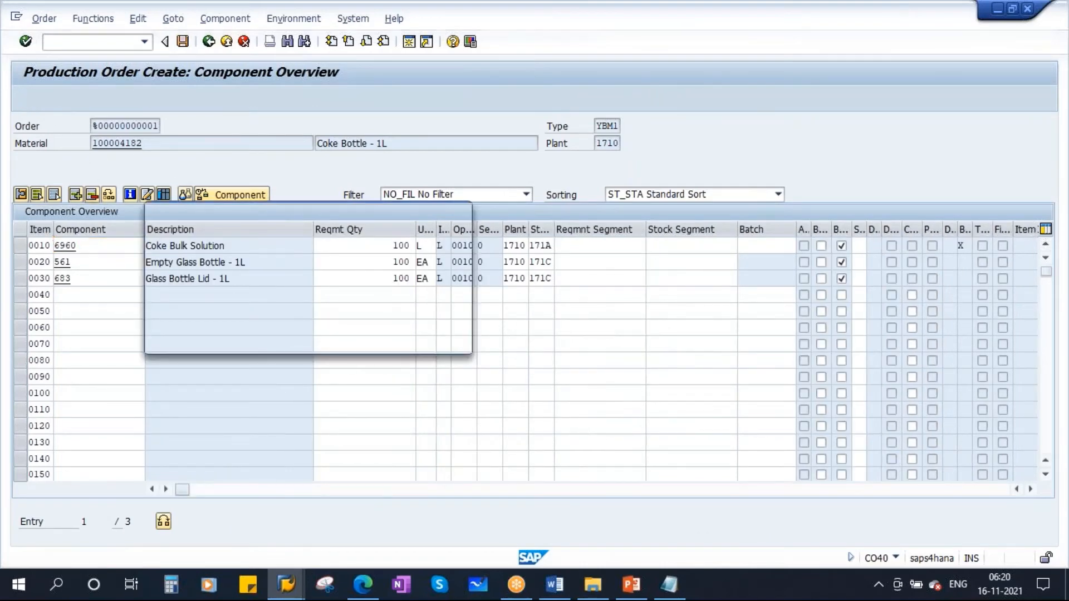
{"action": "left_click", "coordinate": [419, 275]}
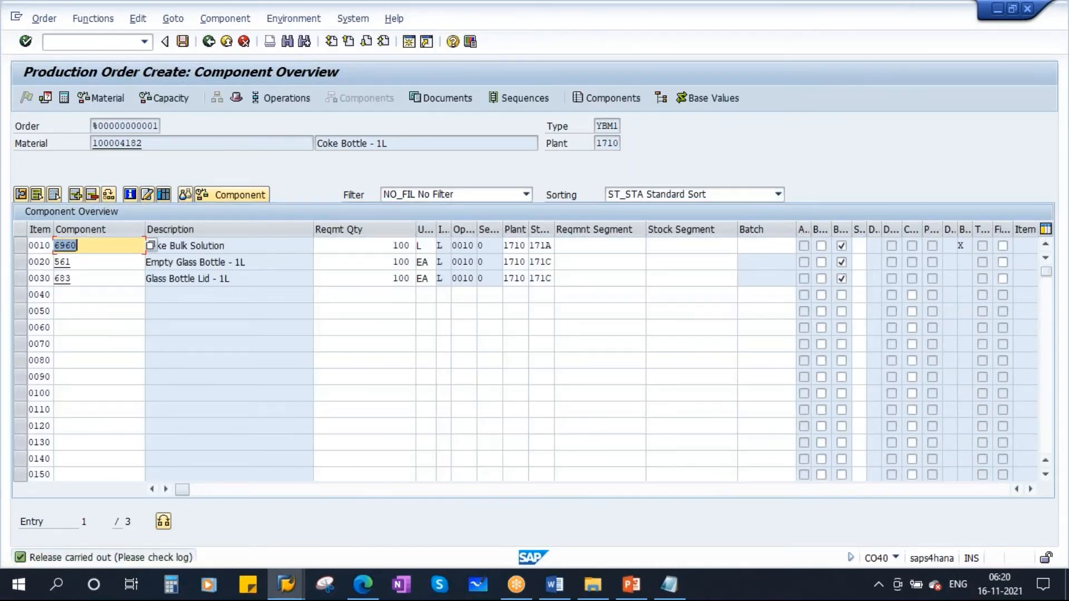
{"action": "left_click", "coordinate": [183, 41]}
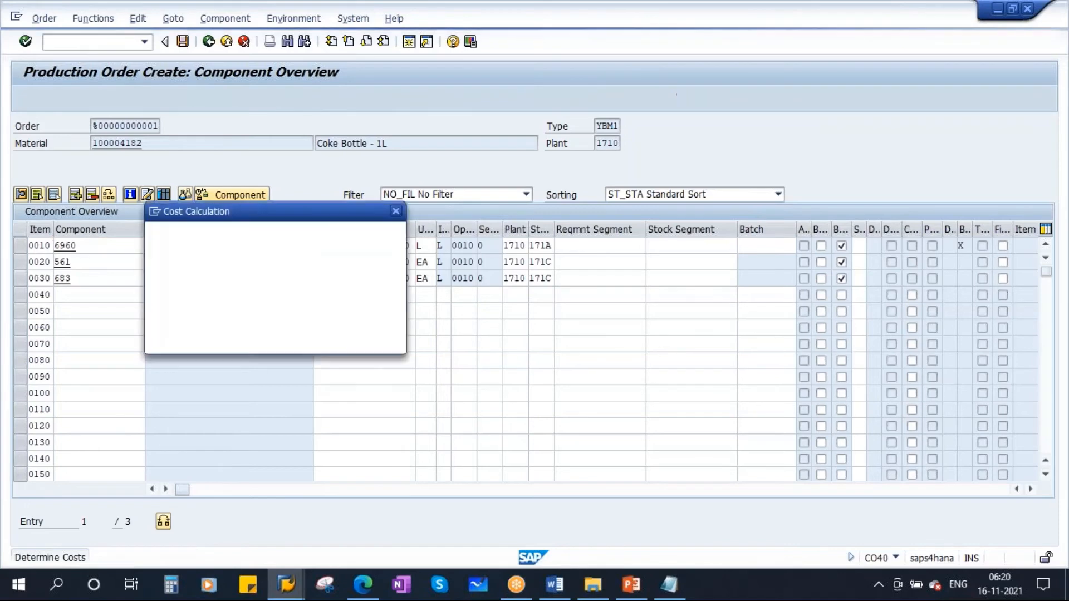
{"action": "left_click", "coordinate": [220, 341]}
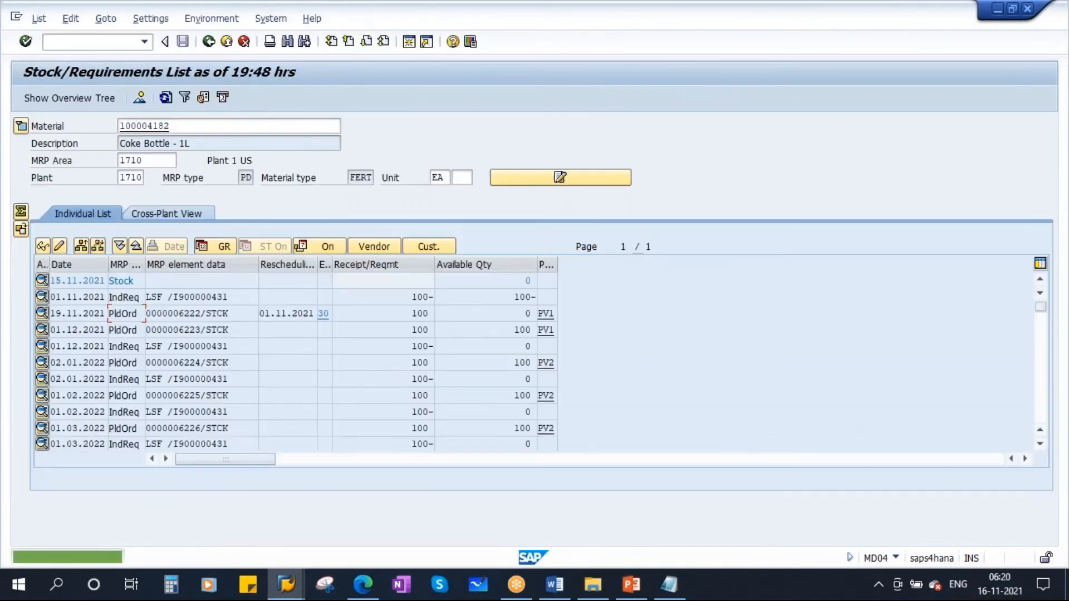
- Refresh the stock/requirements list for Coke Bottle - 1L and copy the new production order's number
{"action": "left_click", "coordinate": [165, 96]}
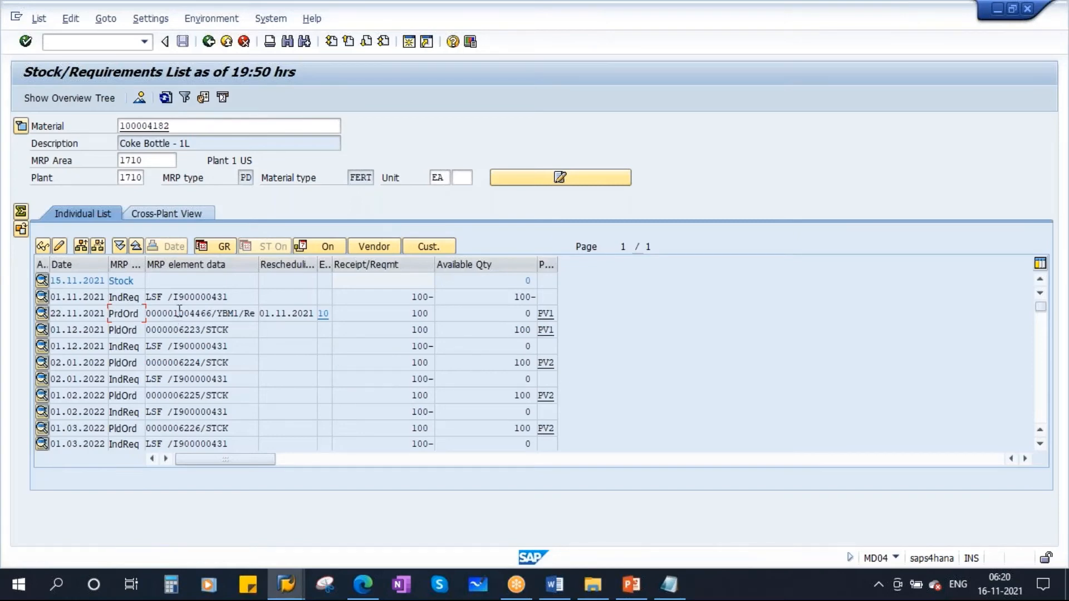
{"action": "left_click_drag", "start_coordinate": [180, 311], "coordinate": [207, 310]}
{"action": "left_click_drag", "start_coordinate": [214, 315], "coordinate": [176, 318]}
- Review the Production Order Execution topics in the Word syllabus and the Planning Strategy 10 flow slide in PowerPoint
{"action": "left_click", "coordinate": [557, 585]}
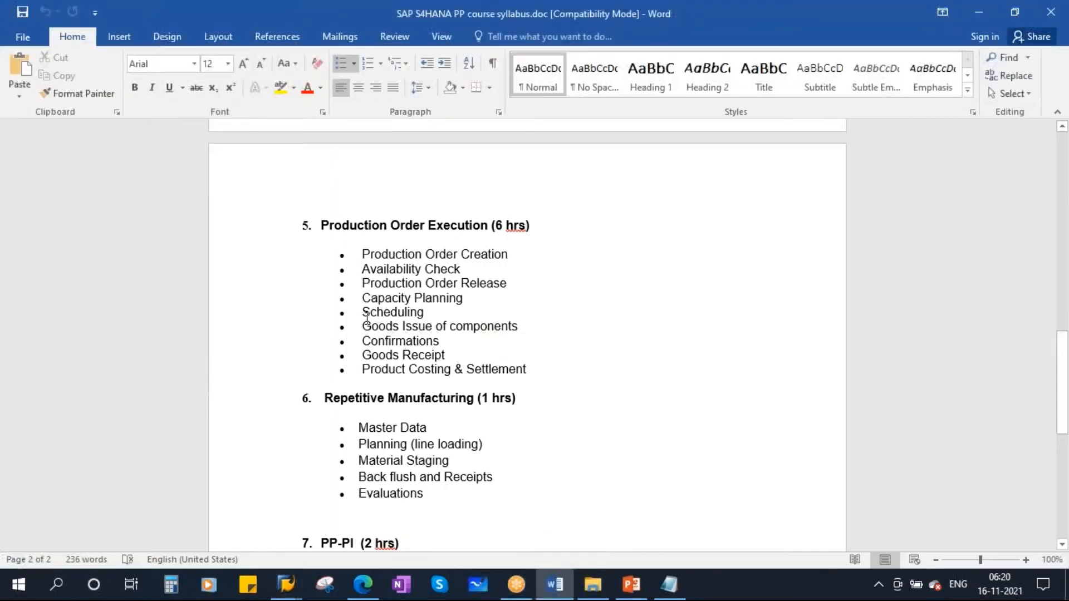
{"action": "left_click_drag", "start_coordinate": [363, 269], "coordinate": [458, 344]}
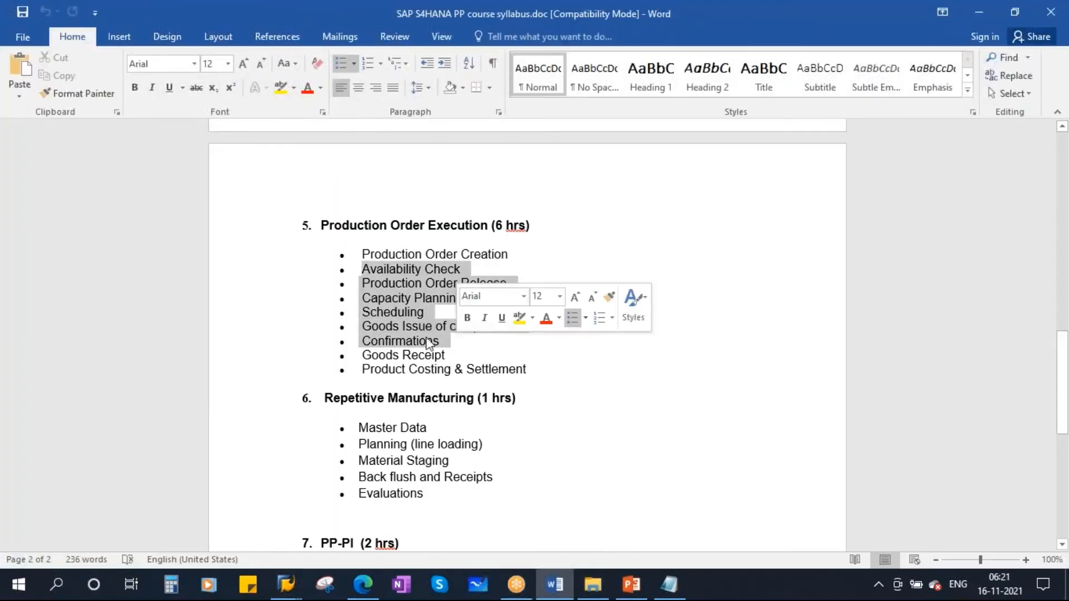
{"action": "left_click", "coordinate": [411, 299]}
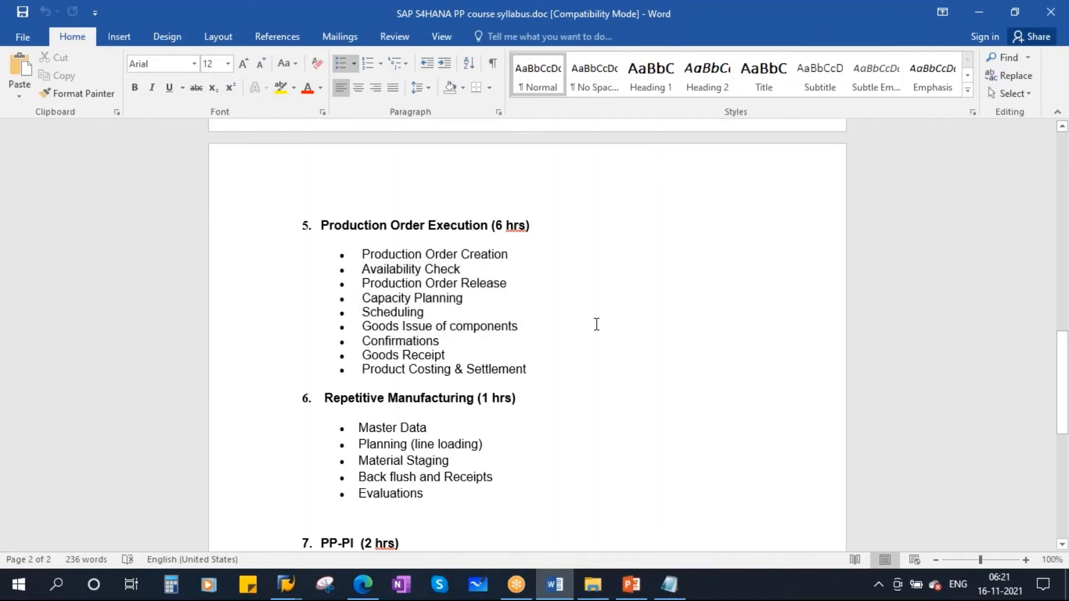
{"action": "left_click", "coordinate": [632, 584]}
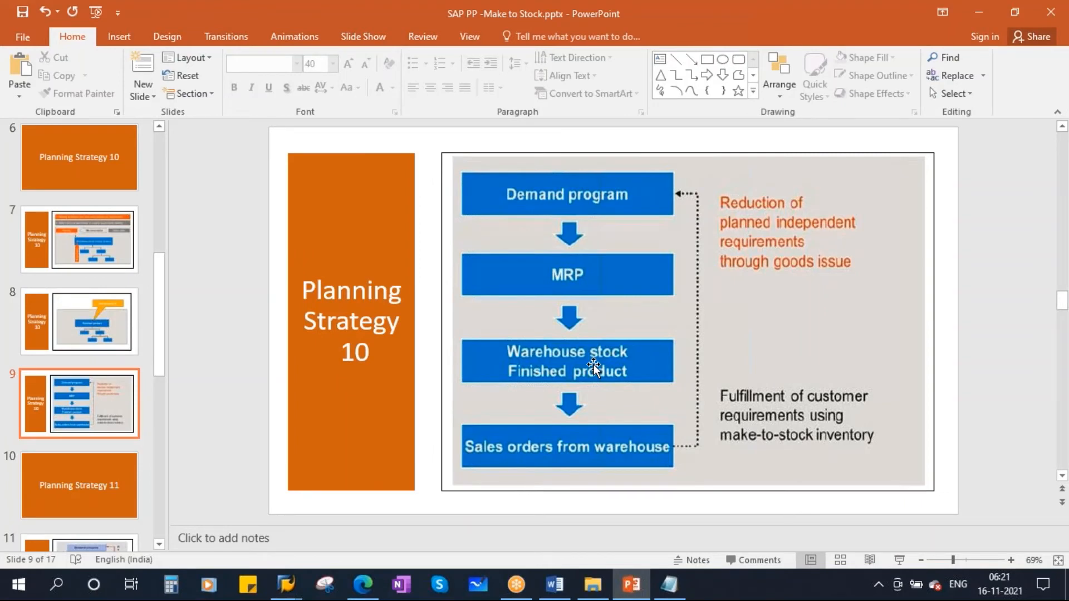
- Switch to the single-item, multi-level MRP session in SAP, leave it and start the MIGO goods movement transaction
{"action": "left_click", "coordinate": [285, 585]}
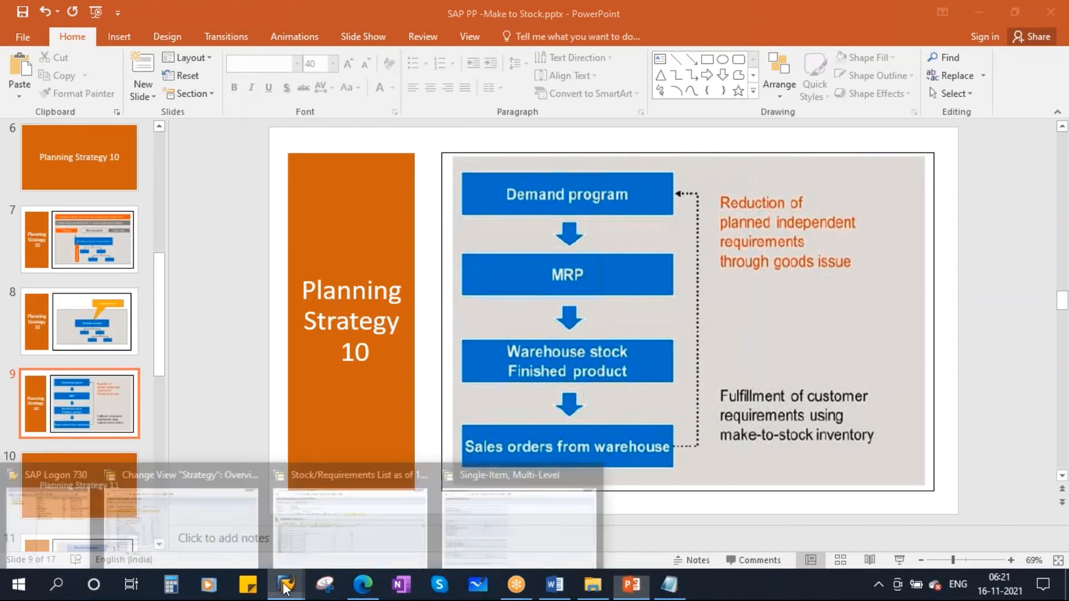
{"action": "left_click", "coordinate": [555, 521]}
{"action": "left_click", "coordinate": [208, 41]}
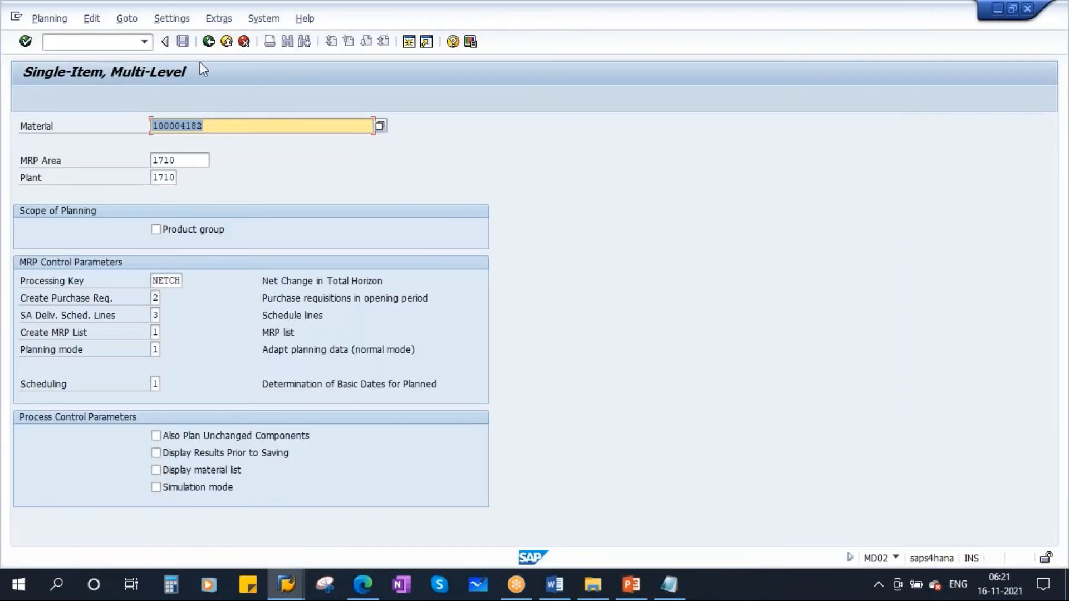
{"action": "left_click", "coordinate": [208, 41]}
{"action": "type", "text": "migo"}
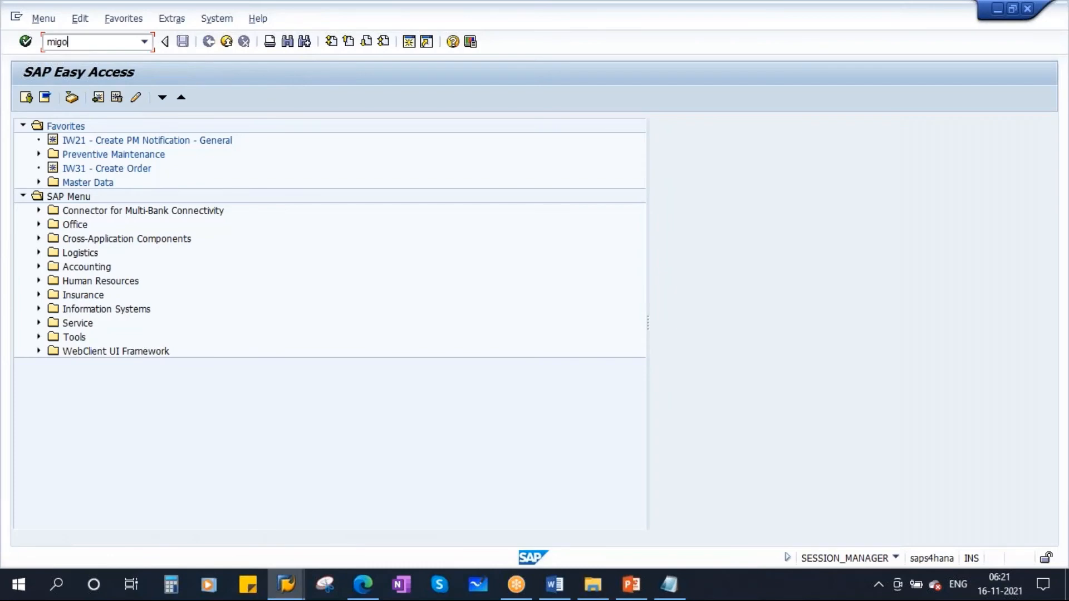
{"action": "key", "text": "Return"}
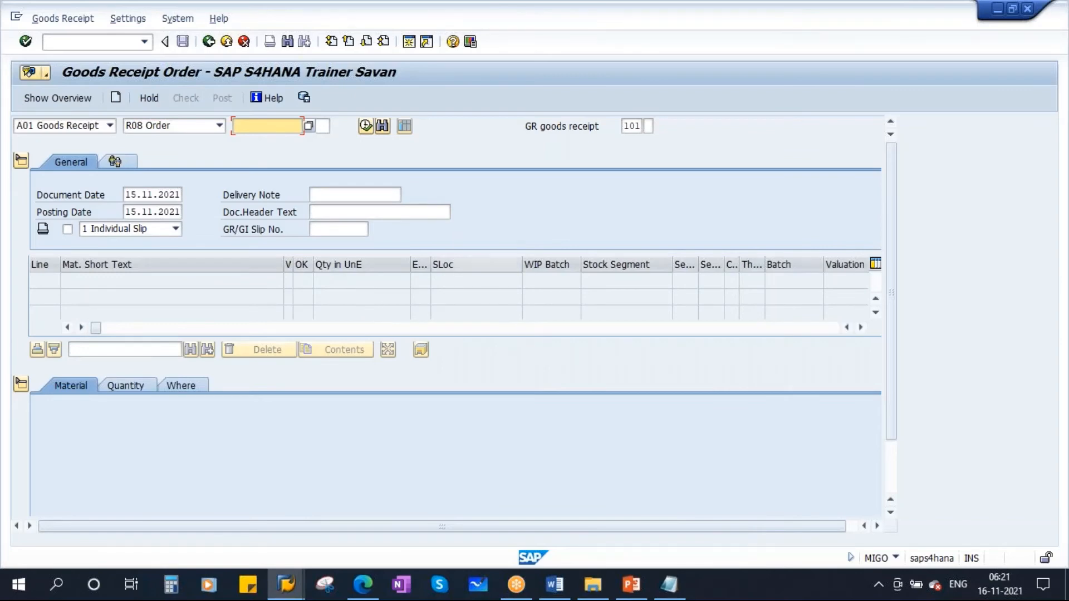
- Load the copied production order as an A01 Goods Receipt against R08 Order
{"action": "left_click", "coordinate": [110, 125]}
{"action": "left_click", "coordinate": [50, 141]}
{"action": "left_click", "coordinate": [220, 125]}
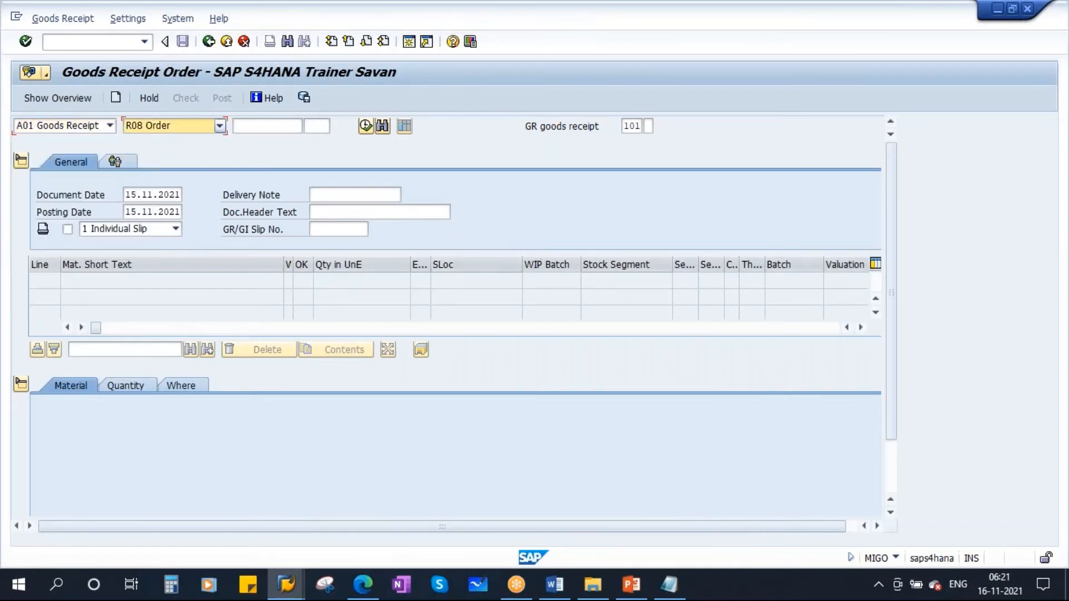
{"action": "left_click", "coordinate": [145, 162]}
{"action": "left_click", "coordinate": [270, 129]}
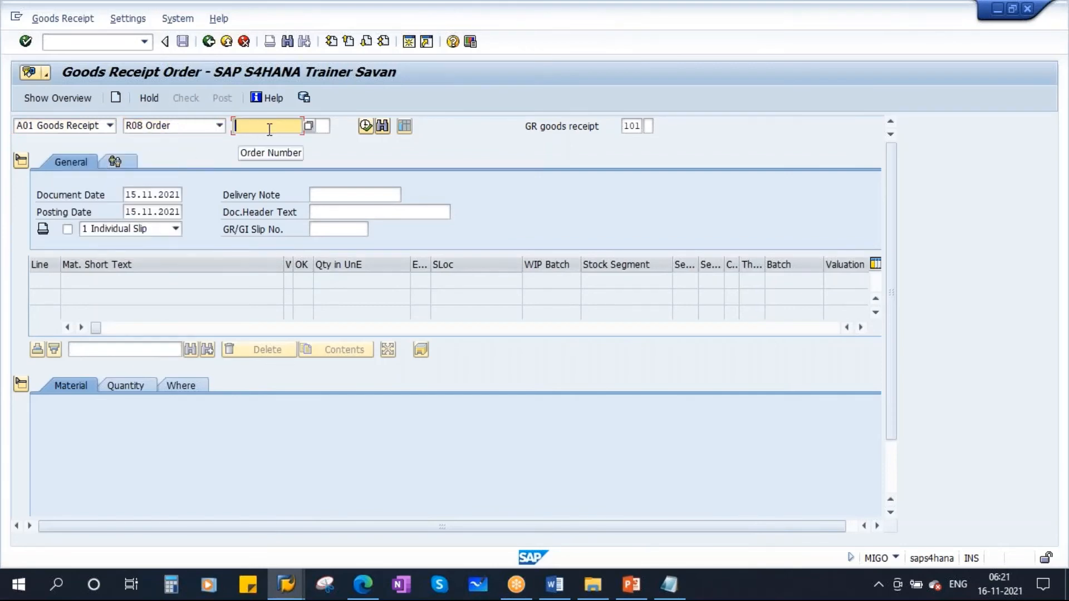
{"action": "type", "text": "1004466"}
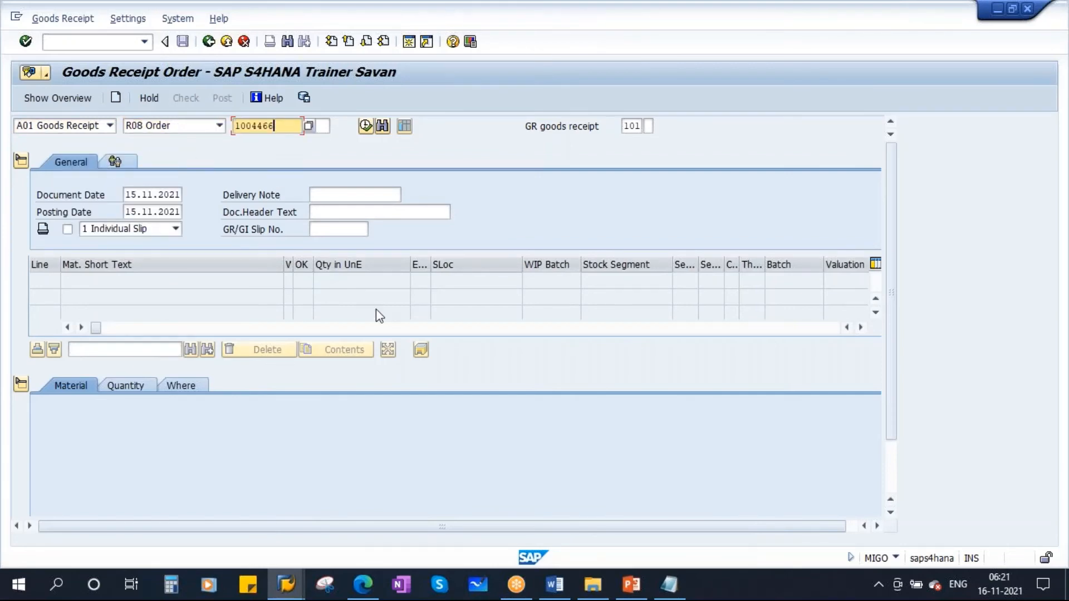
{"action": "key", "text": "Return"}
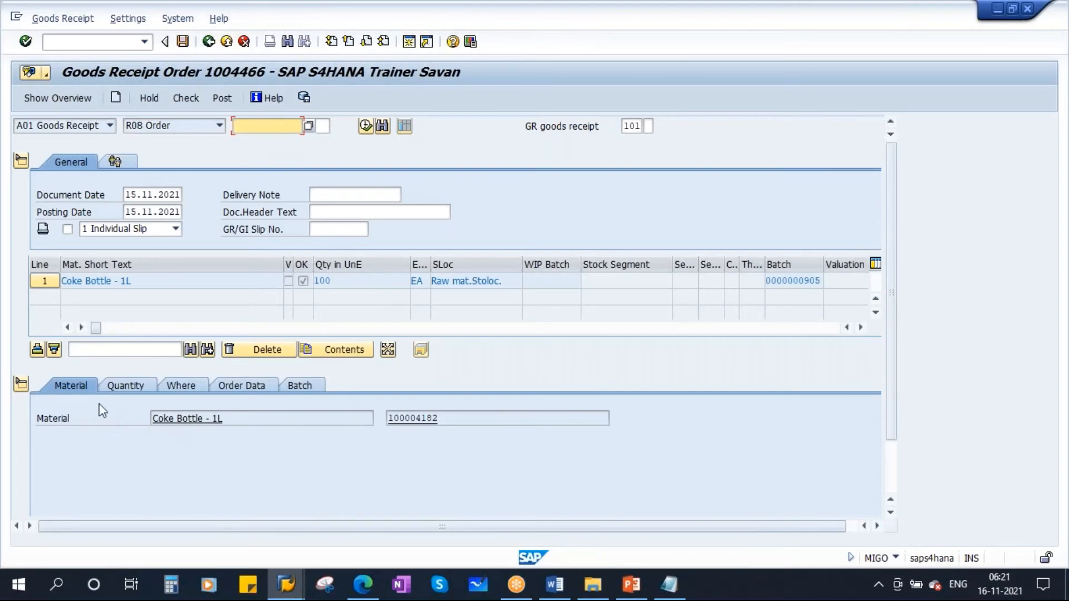
- Set the storage location of the Coke Bottle - 1L receipt item to 10Q5, Finished goods
{"action": "scroll", "coordinate": [894, 336], "scroll_direction": "down", "scroll_amount": 3}
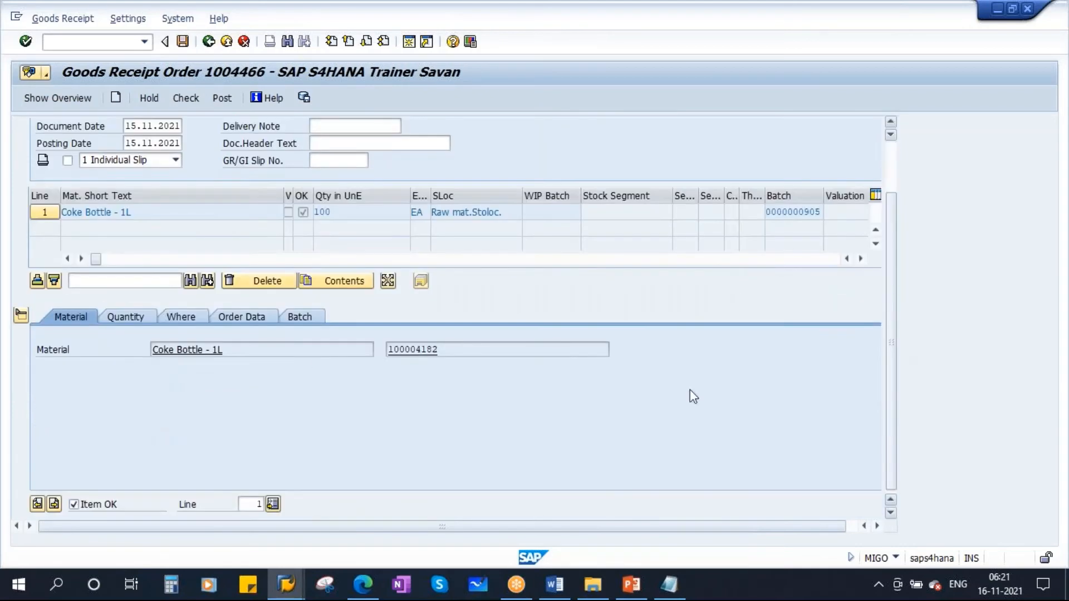
{"action": "left_click", "coordinate": [118, 317]}
{"action": "left_click", "coordinate": [193, 318]}
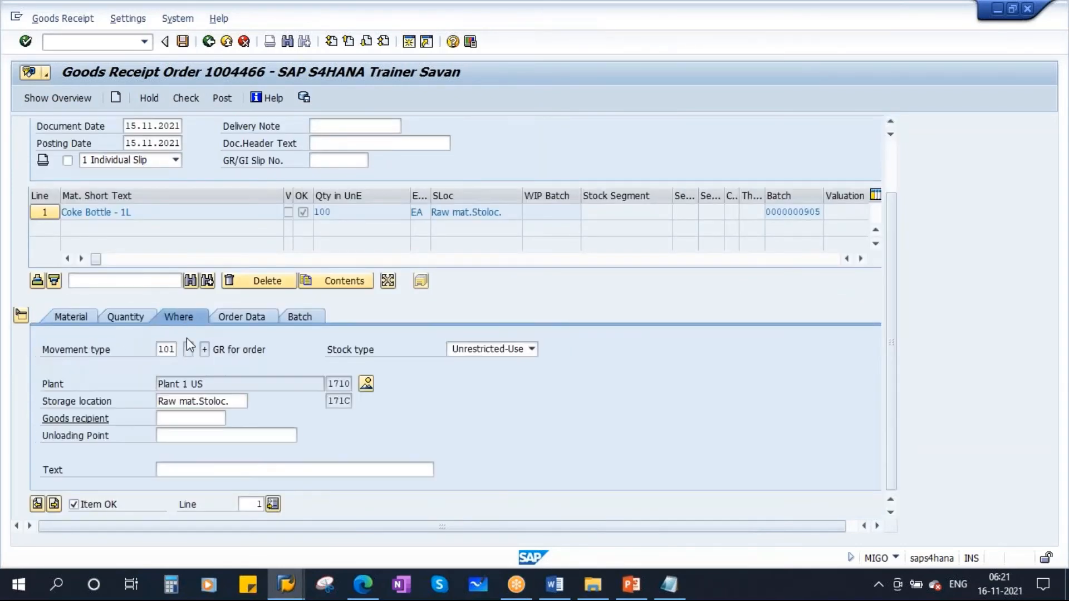
{"action": "left_click_drag", "start_coordinate": [244, 401], "coordinate": [98, 405]}
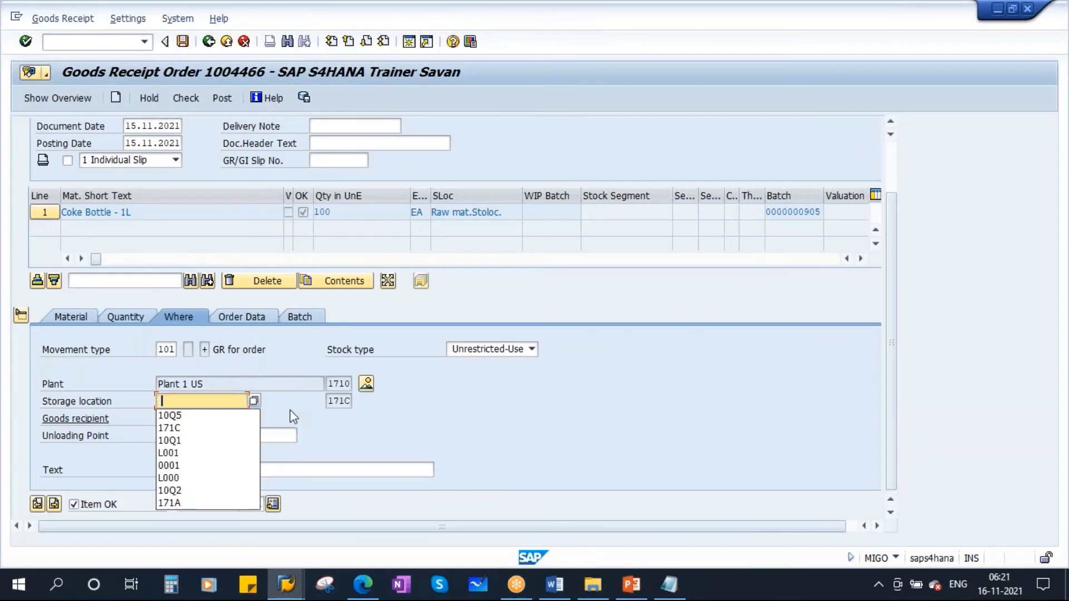
{"action": "left_click", "coordinate": [186, 416]}
{"action": "key", "text": "Return"}
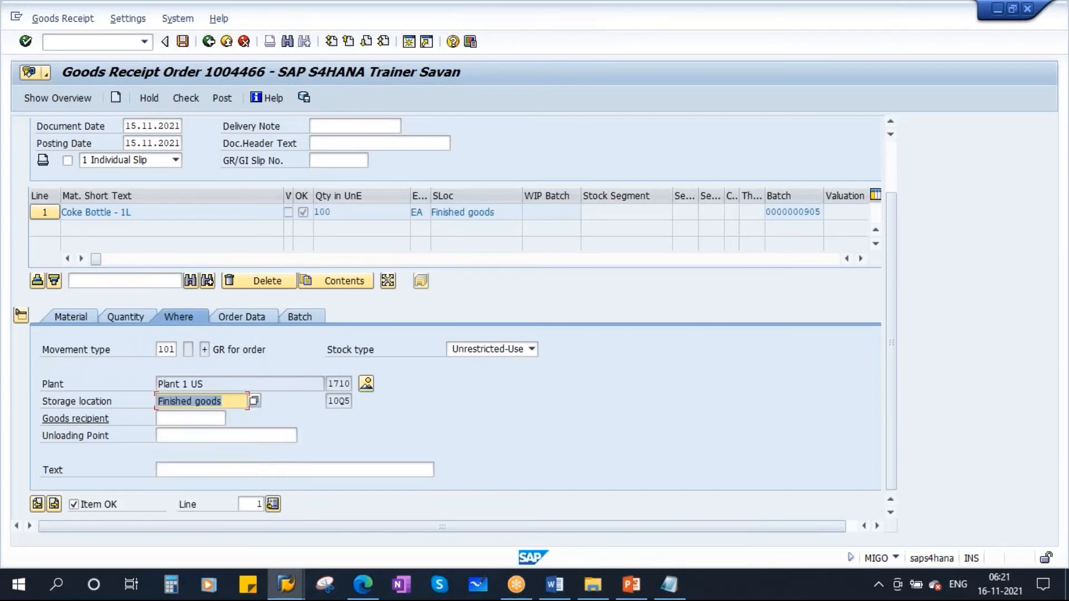
- Review the order data and batch details of the Coke Bottle - 1L goods receipt item
{"action": "left_click", "coordinate": [245, 317]}
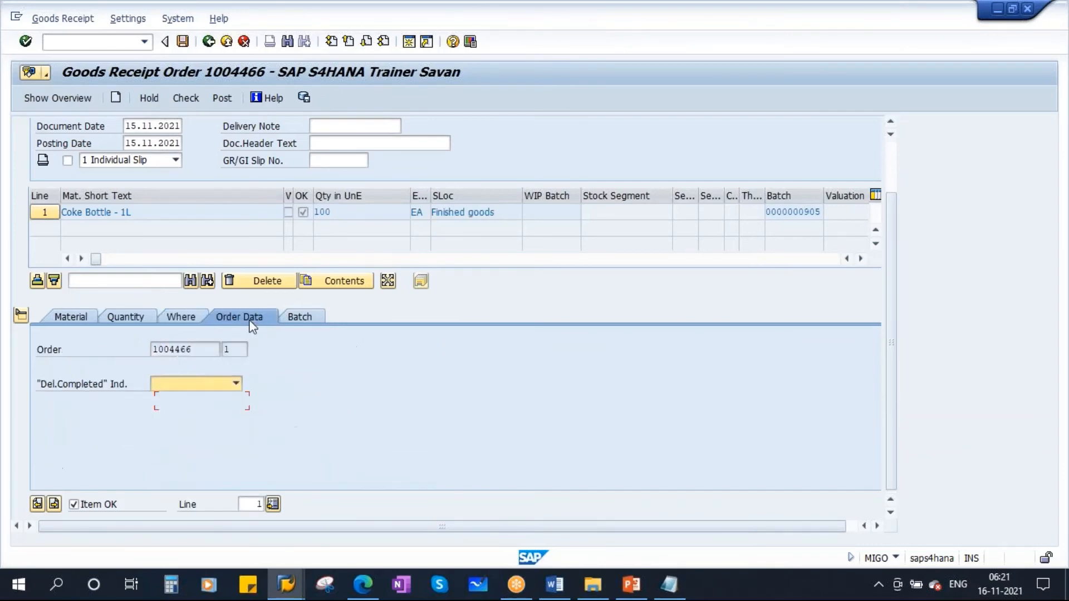
{"action": "left_click", "coordinate": [301, 316]}
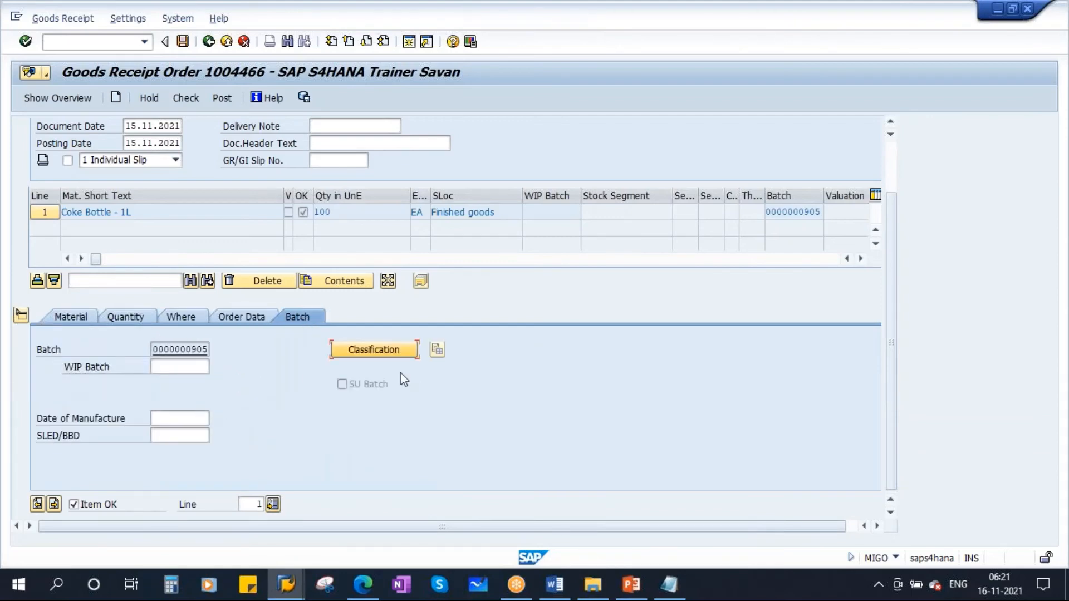
{"action": "scroll", "coordinate": [527, 408], "scroll_direction": "up", "scroll_amount": 3}
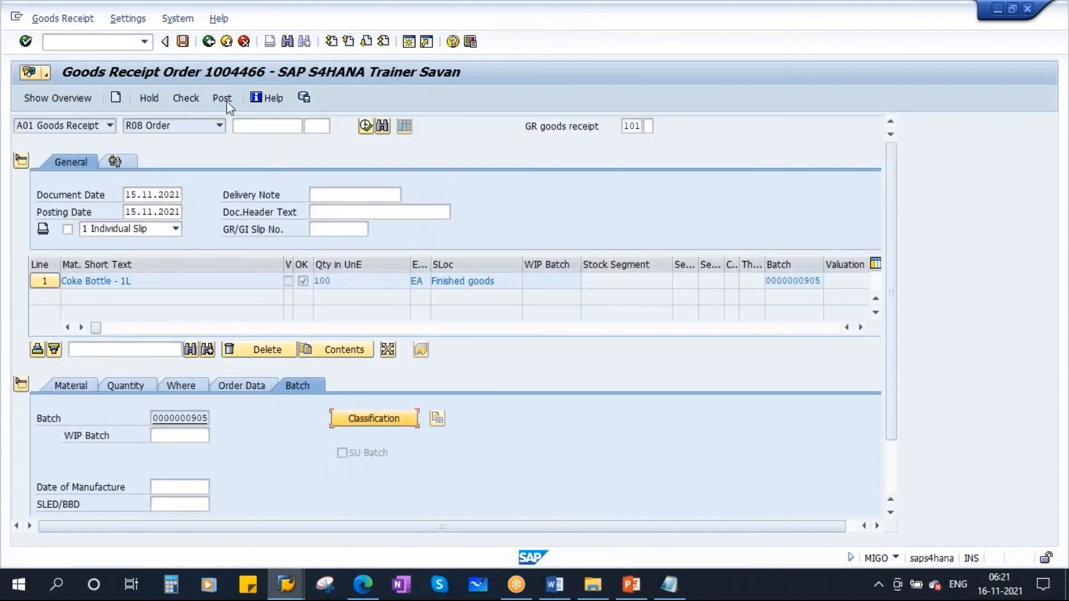
- Check the available stock quantity of Coke Bottle - 1L in the stock/requirements list session
{"action": "left_click", "coordinate": [286, 585]}
{"action": "left_click", "coordinate": [358, 495]}
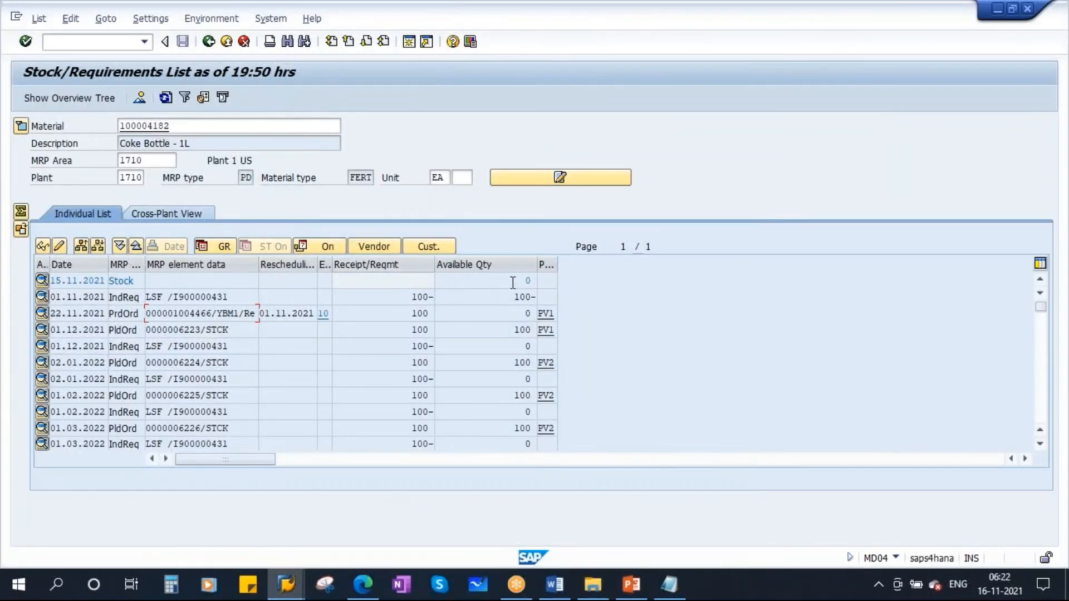
{"action": "left_click_drag", "start_coordinate": [513, 282], "coordinate": [566, 284]}
{"action": "left_click_drag", "start_coordinate": [519, 280], "coordinate": [572, 277]}
{"action": "left_click", "coordinate": [286, 584]}
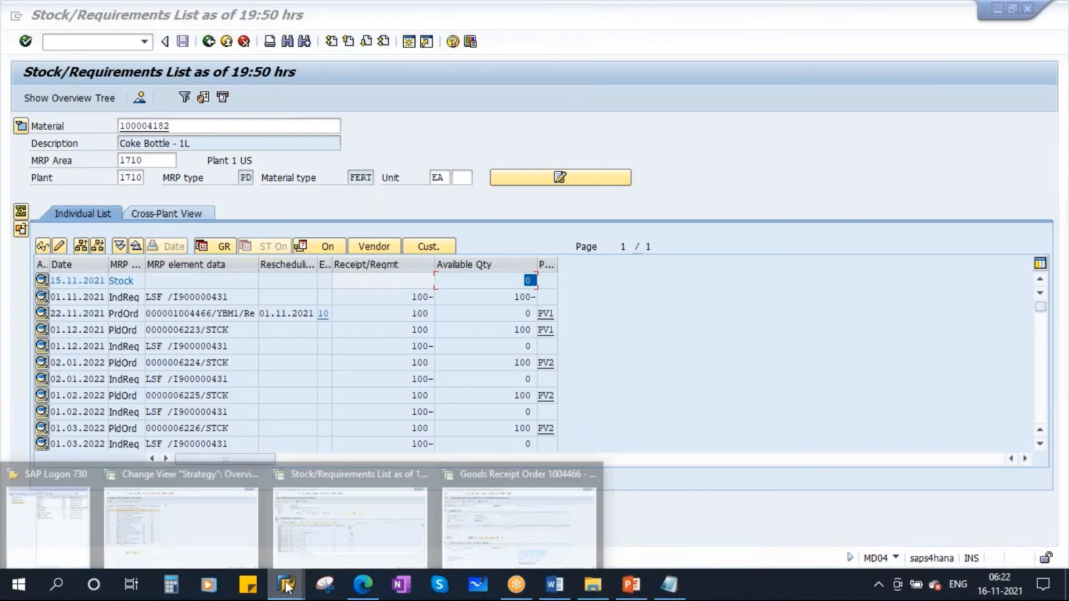
- Switch to the goods receipt session, check the Coke Bottle - 1L receipt document, acknowledge the log, and post it
{"action": "left_click", "coordinate": [519, 472]}
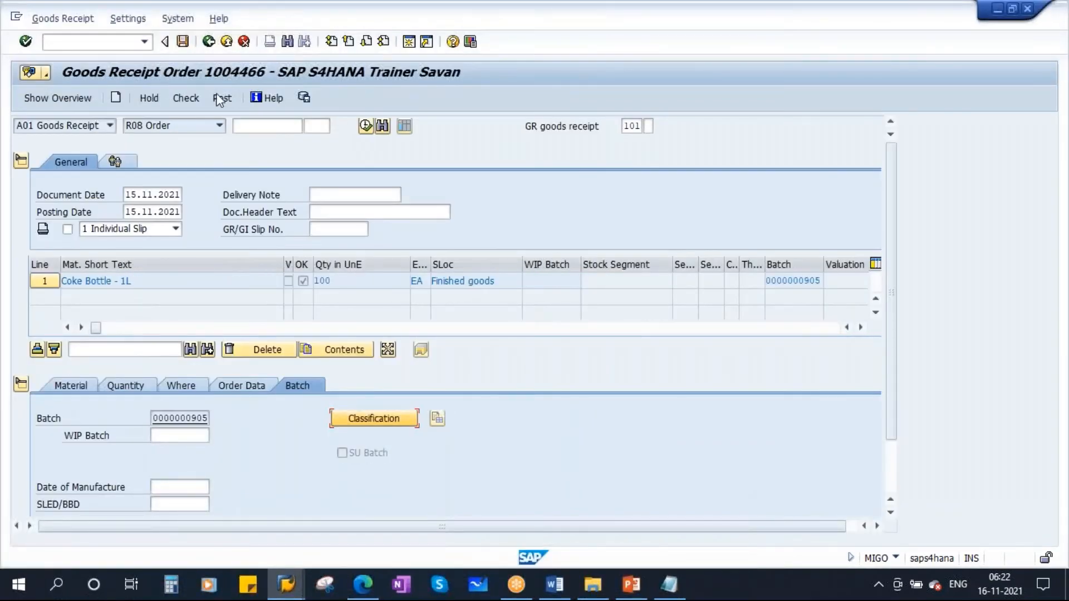
{"action": "left_click", "coordinate": [192, 98]}
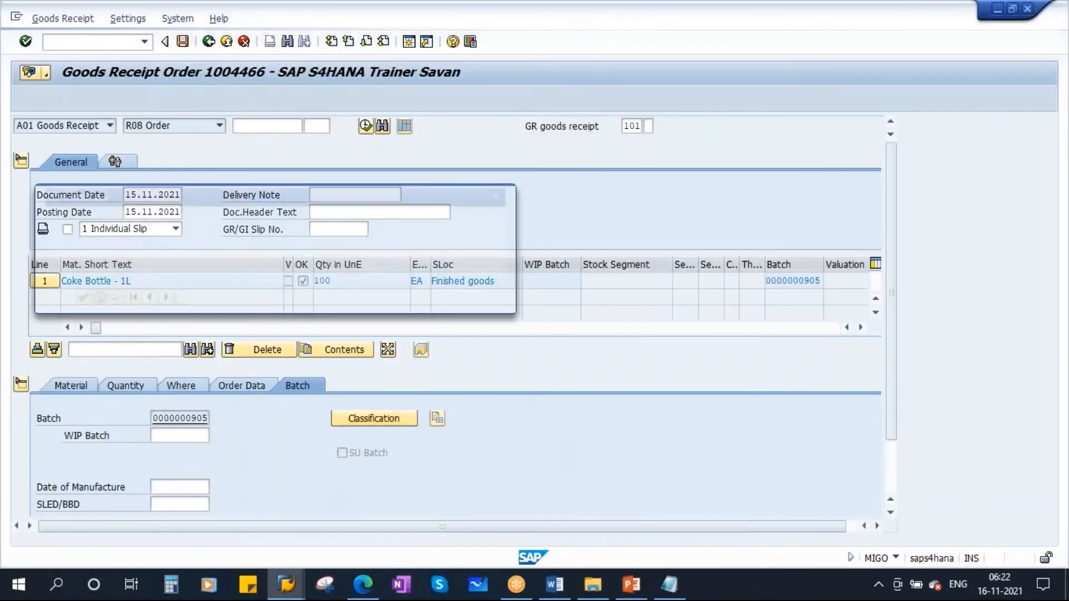
{"action": "left_click", "coordinate": [74, 299]}
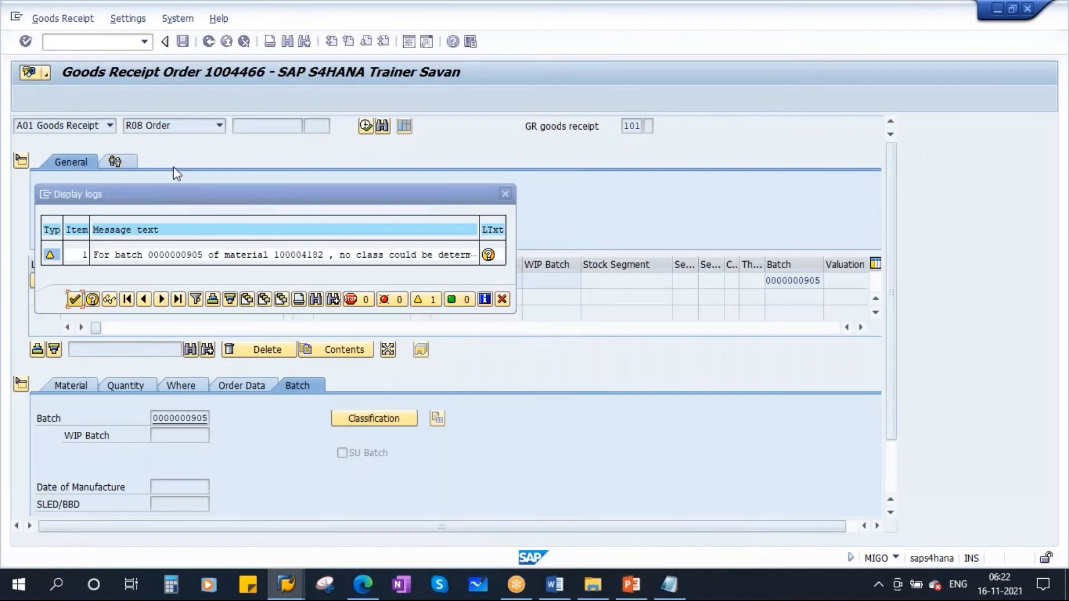
{"action": "left_click", "coordinate": [224, 100]}
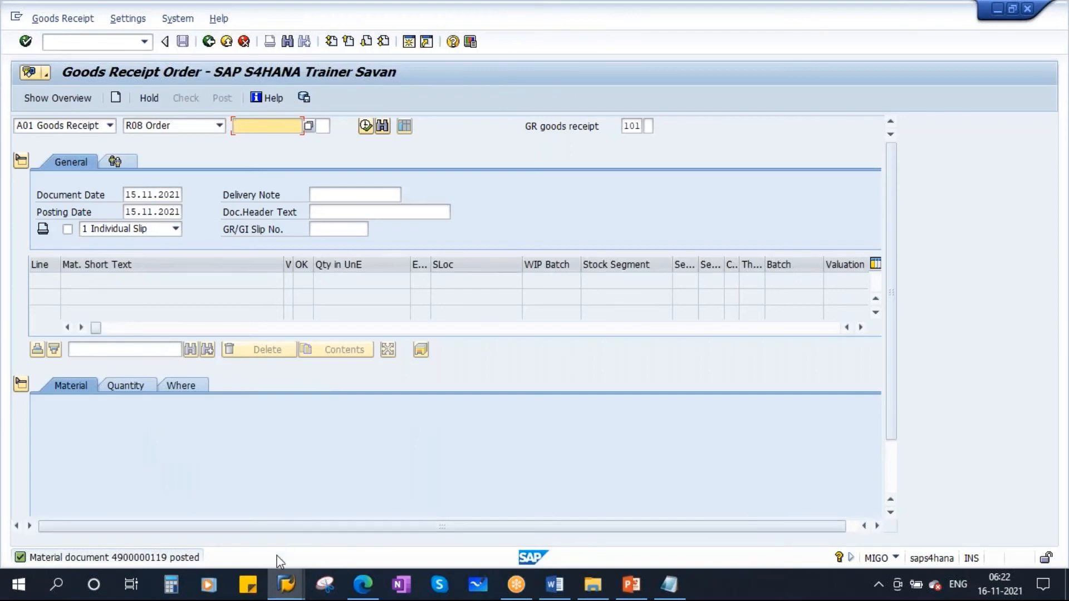
- Refresh the stock/requirements list for Coke Bottle - 1L and check the available quantity of the stock line
{"action": "mouse_move", "coordinate": [286, 582]}
{"action": "left_click", "coordinate": [346, 518]}
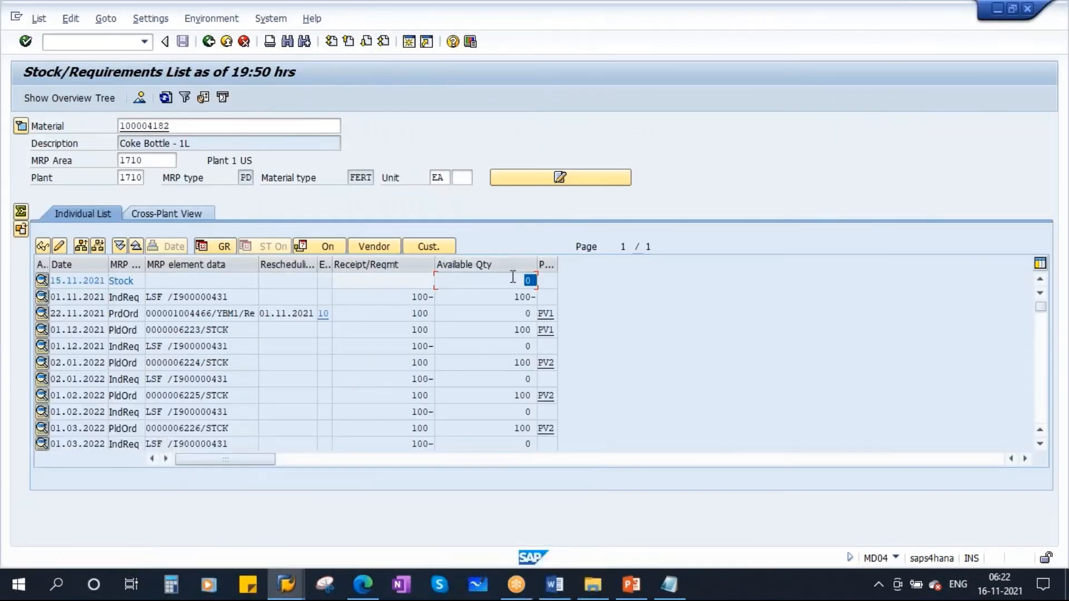
{"action": "left_click", "coordinate": [166, 98]}
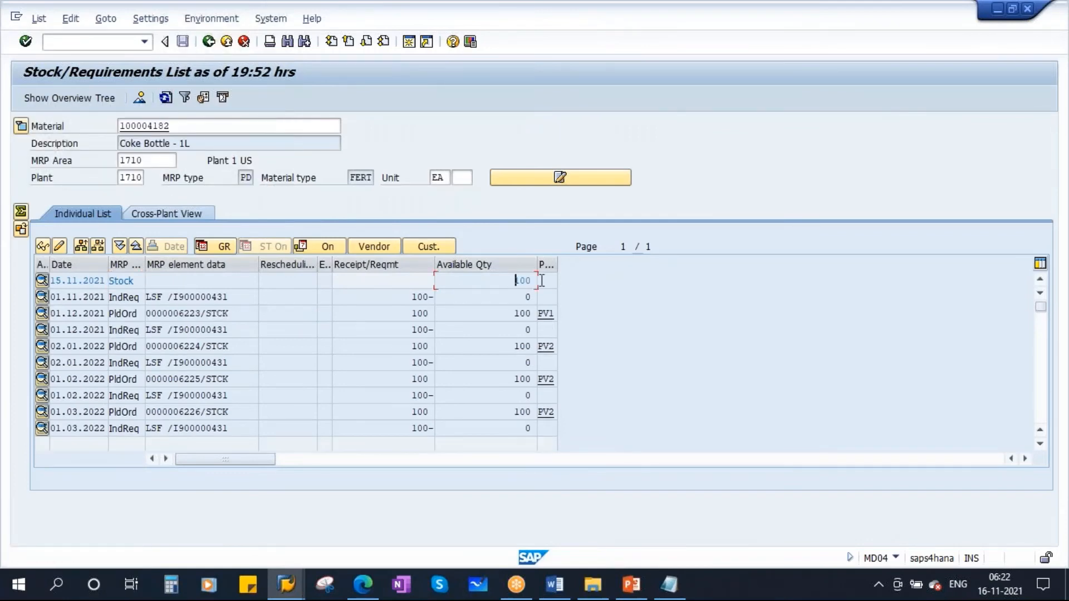
{"action": "double_click", "coordinate": [521, 280]}
- Review the Planning Strategy 10 flow slide in PowerPoint, then return to the SAP stock/requirements list to compare its stock line
{"action": "left_click", "coordinate": [629, 582]}
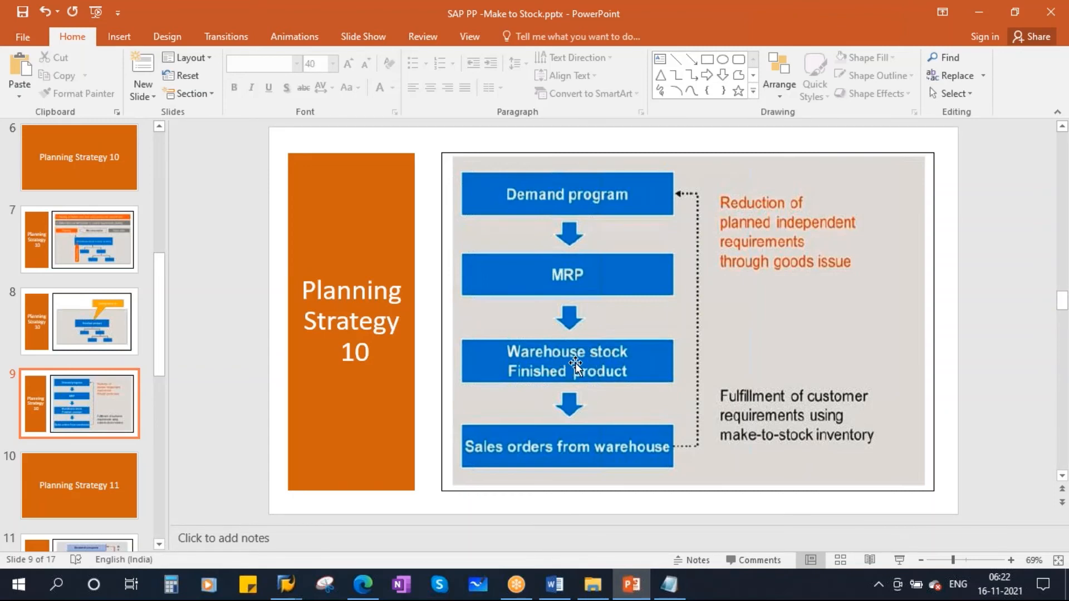
{"action": "left_click", "coordinate": [286, 584]}
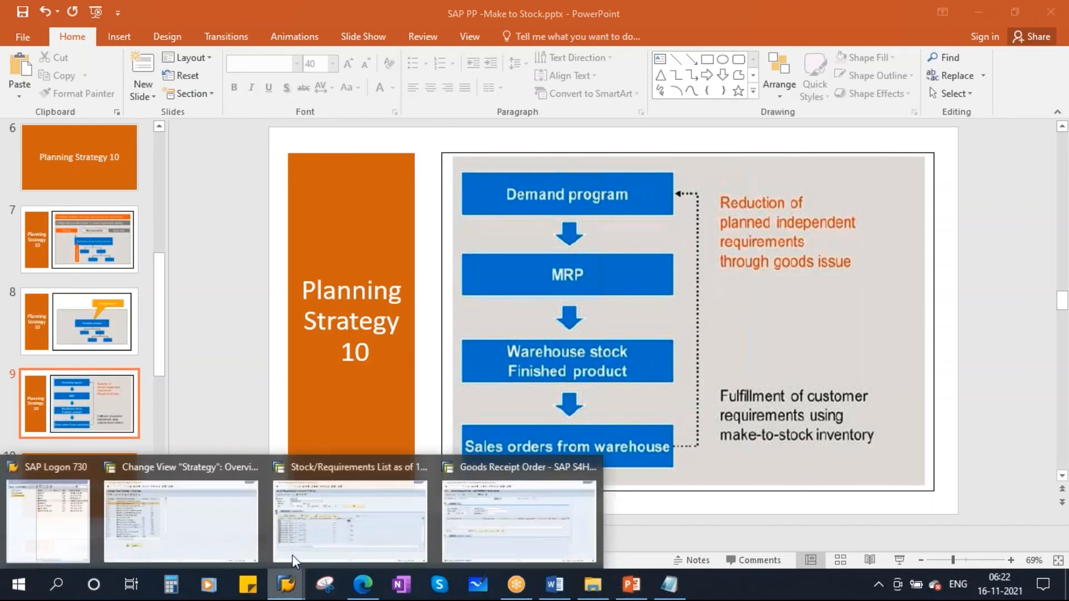
{"action": "left_click", "coordinate": [292, 556]}
{"action": "left_click", "coordinate": [508, 280]}
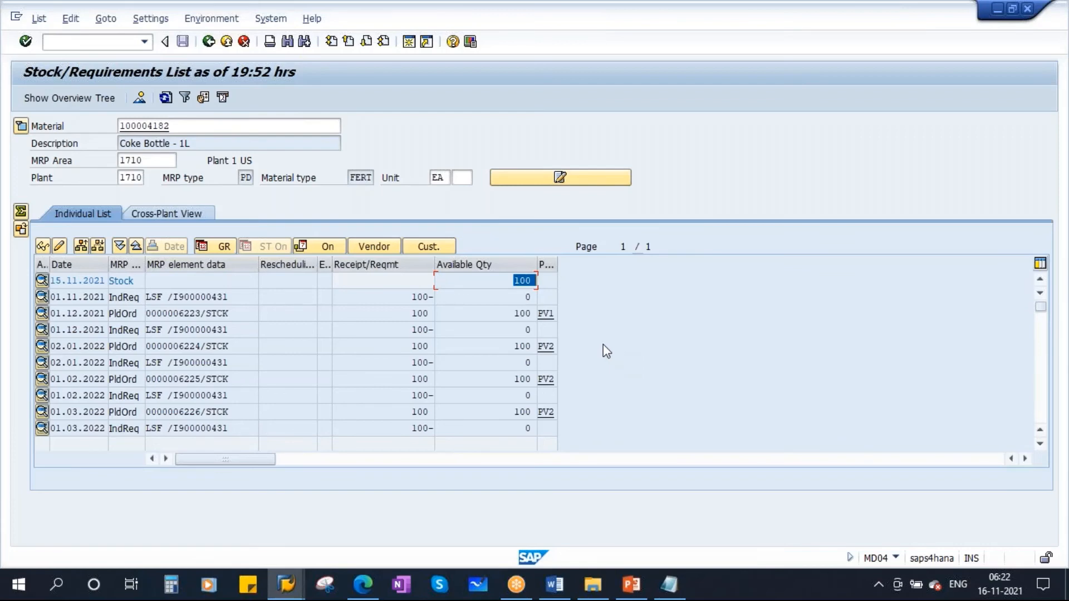
- Leave the goods receipt transaction and start transaction VA01 to create a sales document
{"action": "left_click", "coordinate": [286, 585]}
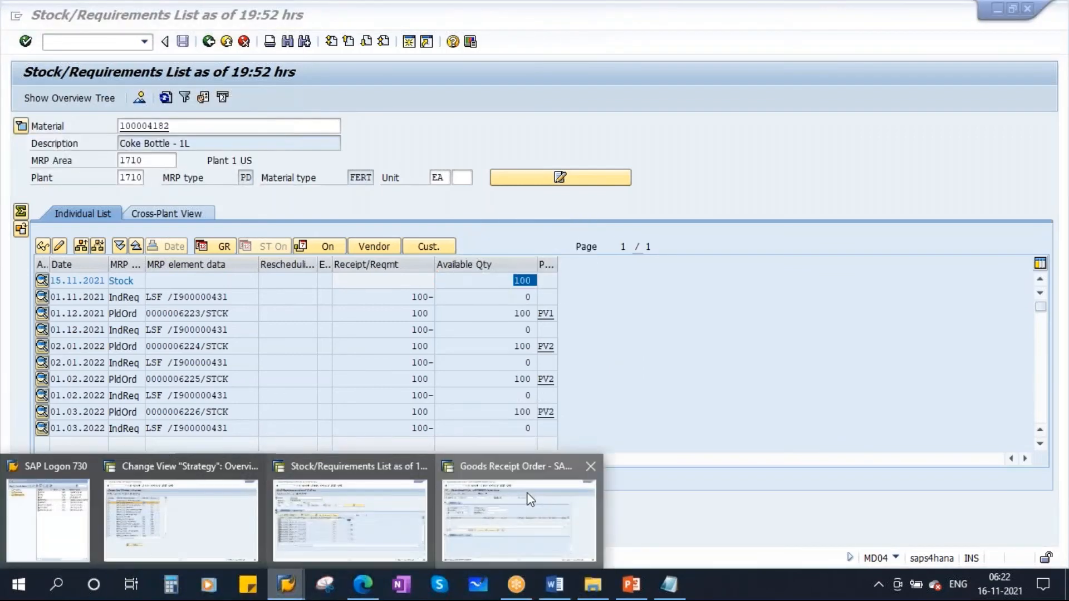
{"action": "left_click", "coordinate": [510, 520]}
{"action": "left_click", "coordinate": [209, 47]}
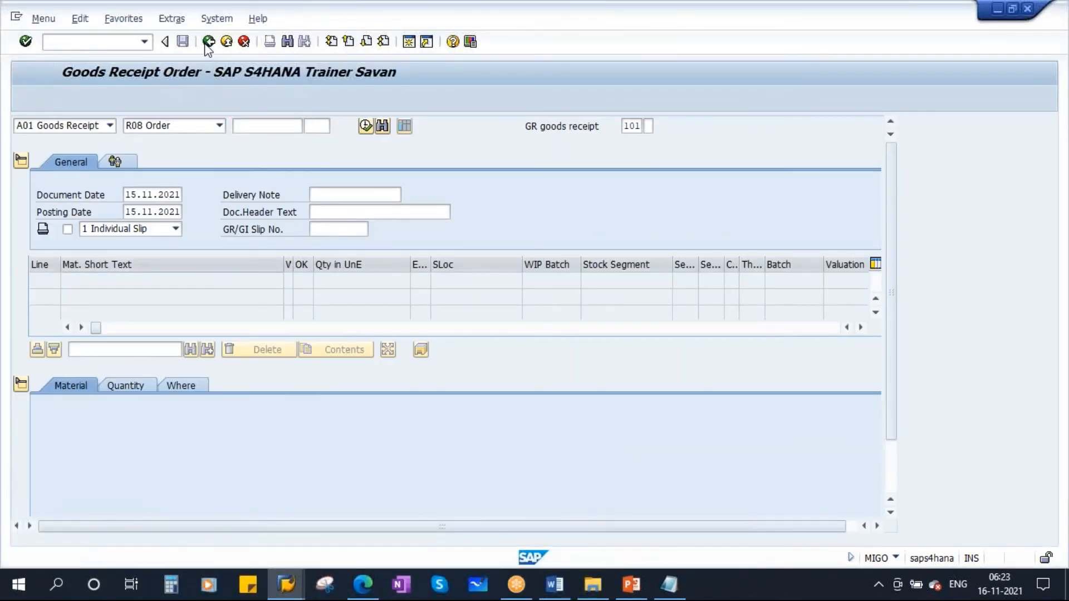
{"action": "type", "text": "va01"}
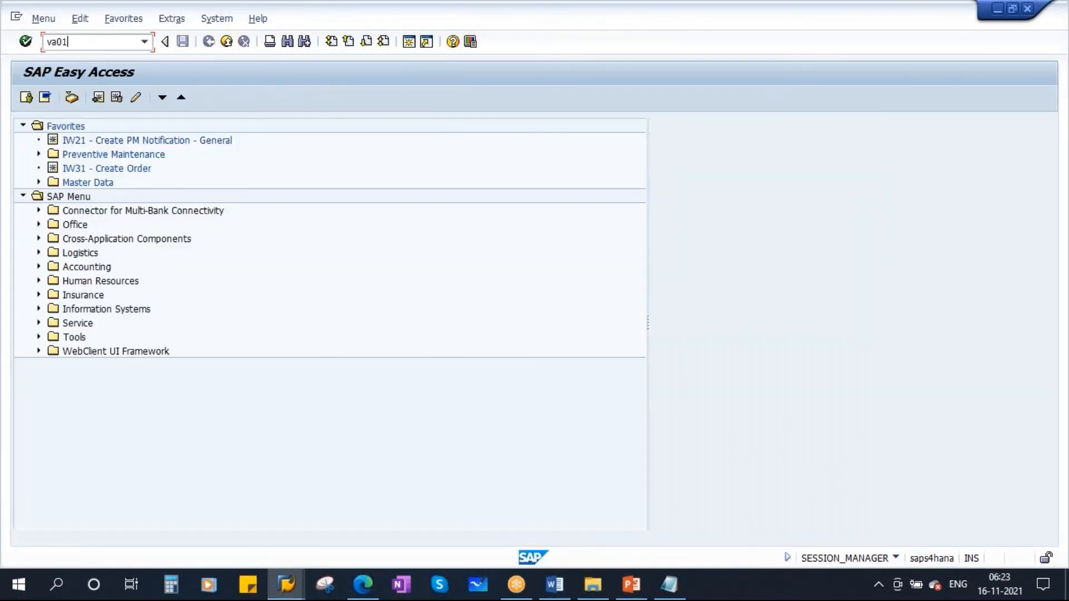
{"action": "key", "text": "Return"}
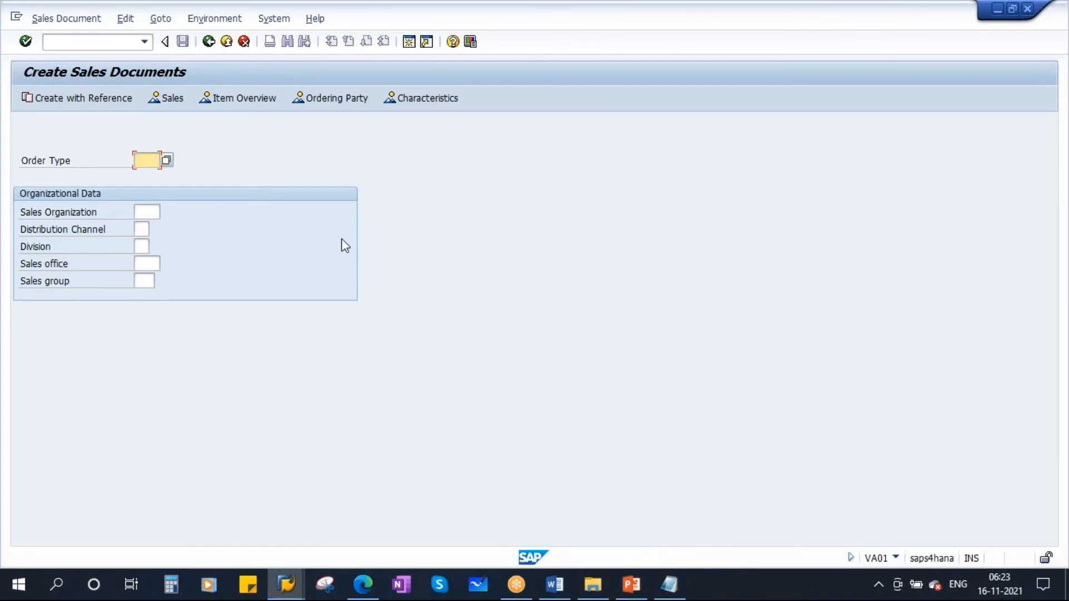
- Start a standard order with order type OR, sales organization 1710, and its distribution channel and division
{"action": "left_click", "coordinate": [146, 161]}
{"action": "left_click", "coordinate": [143, 176]}
{"action": "left_click", "coordinate": [145, 212]}
{"action": "left_click", "coordinate": [141, 228]}
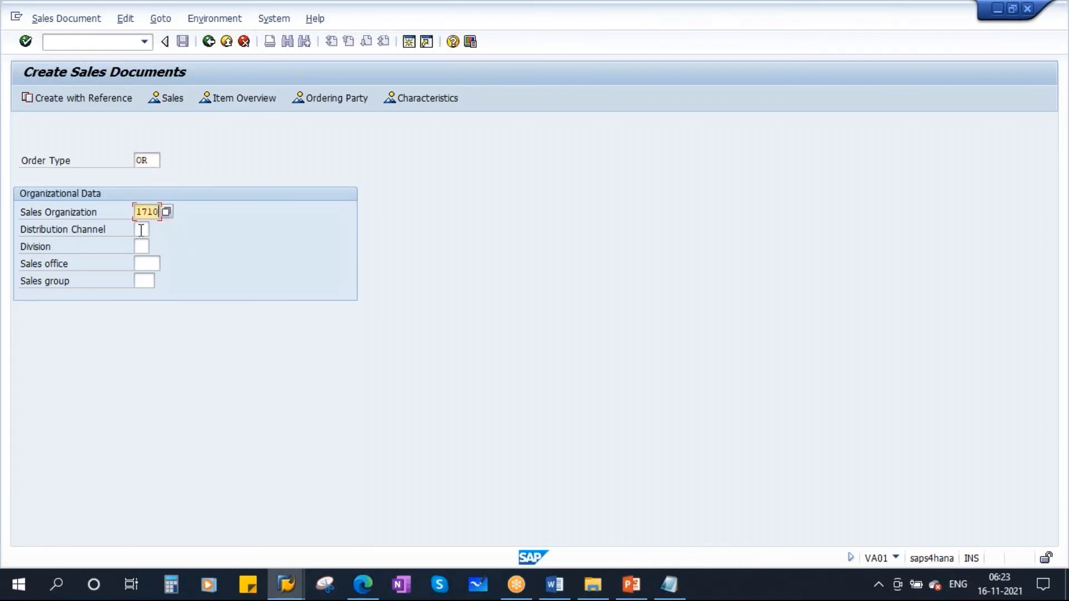
{"action": "left_click", "coordinate": [141, 229]}
{"action": "left_click", "coordinate": [146, 246]}
{"action": "left_click", "coordinate": [143, 246]}
{"action": "left_click", "coordinate": [145, 263]}
{"action": "key", "text": "Return"}
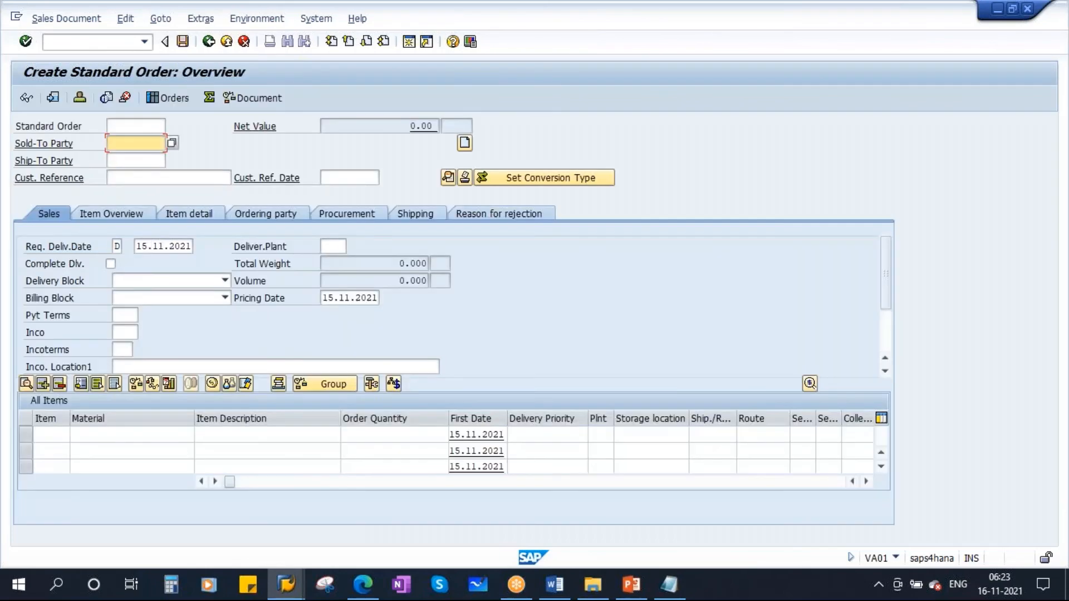
- Enter the sold-to party's customer number and set the customer reference to "vinamweekday training1"
{"action": "left_click", "coordinate": [137, 143]}
{"action": "left_click", "coordinate": [137, 157]}
{"action": "double_click", "coordinate": [142, 143]}
{"action": "left_click", "coordinate": [122, 175]}
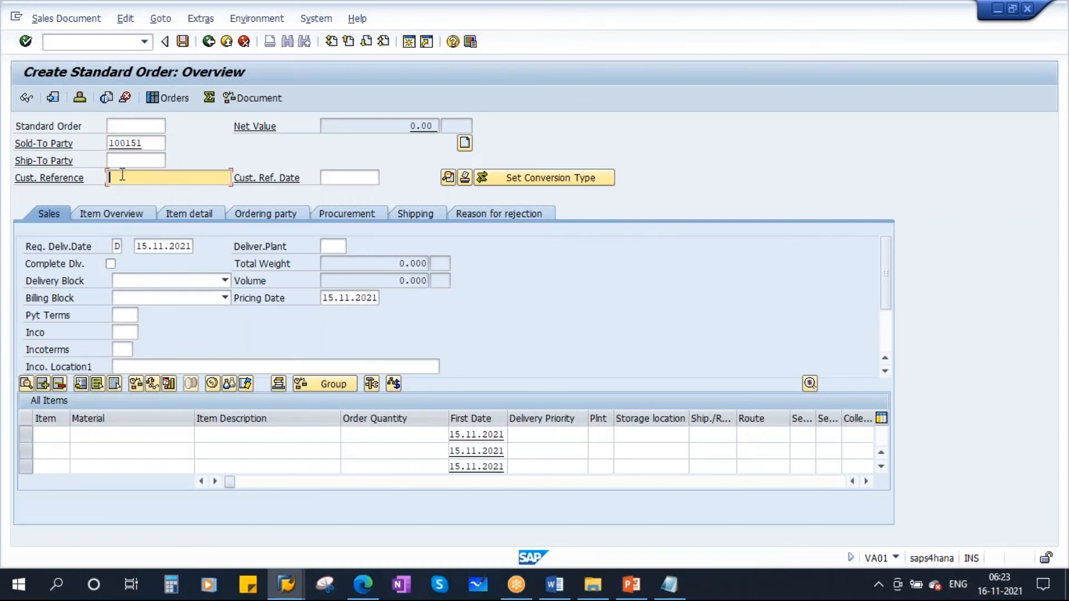
{"action": "type", "text": "vinam"}
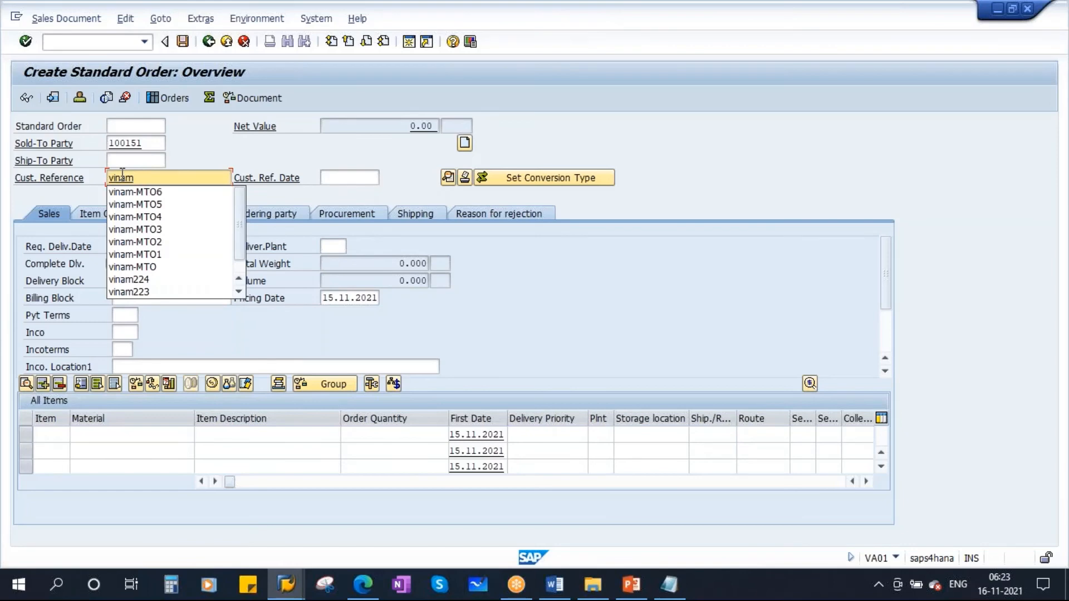
{"action": "type", "text": "weekdday"}
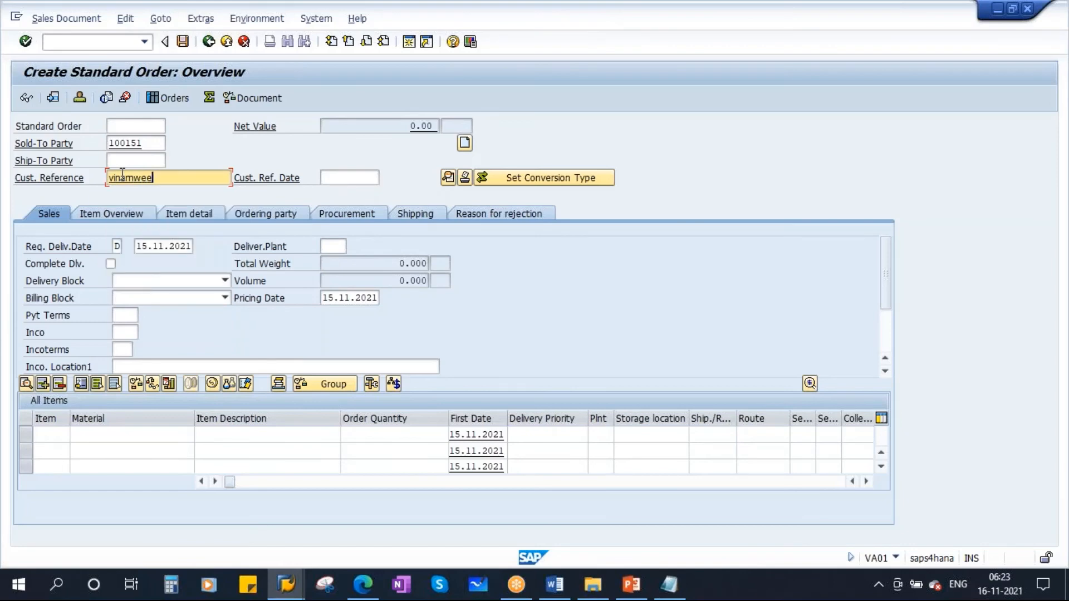
{"action": "key", "text": "BackSpace"}
{"action": "key", "text": "BackSpace"}
{"action": "key", "text": "BackSpace"}
{"action": "type", "text": "ay training1"}
- Copy material 100004182 from the stock/requirements list into the first order item, with quantity 50 and delivering plant 1710
{"action": "left_click", "coordinate": [107, 435]}
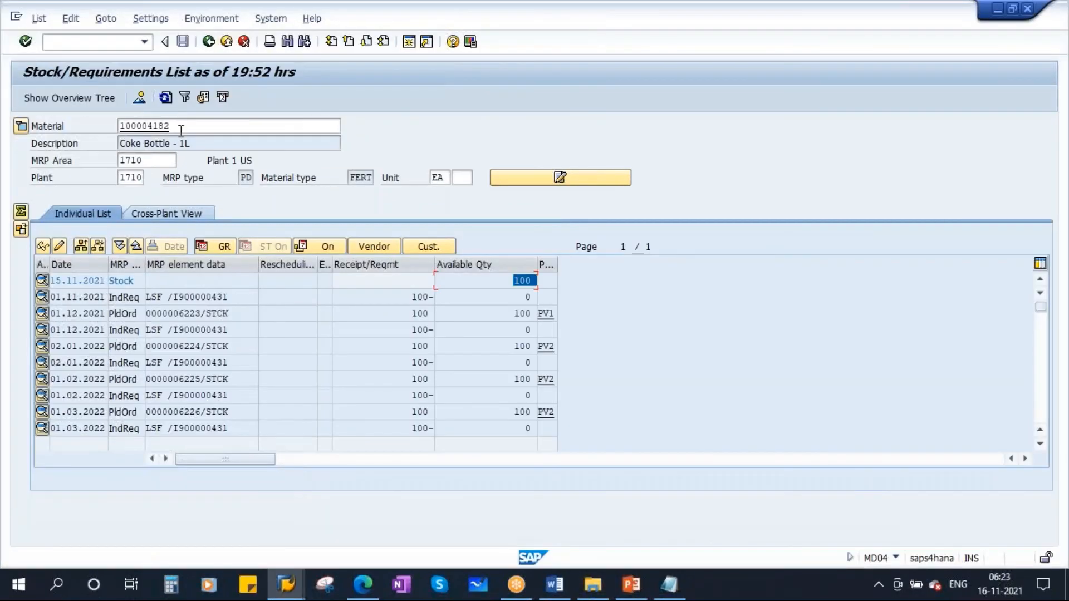
{"action": "left_click_drag", "start_coordinate": [181, 131], "coordinate": [74, 146]}
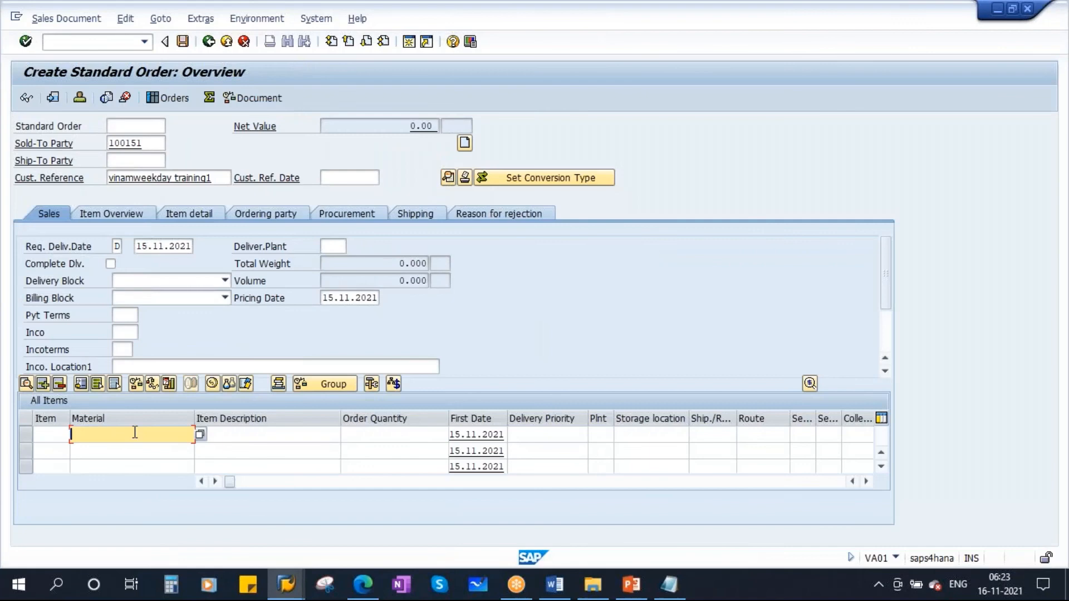
{"action": "type", "text": "100004182"}
{"action": "left_click", "coordinate": [370, 436]}
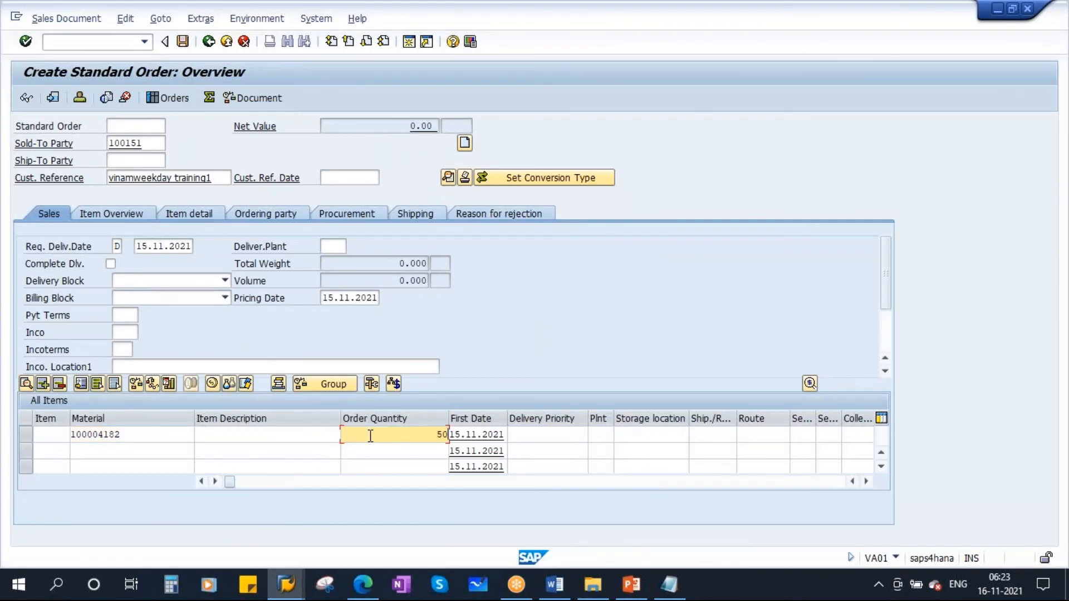
{"action": "left_click", "coordinate": [324, 246]}
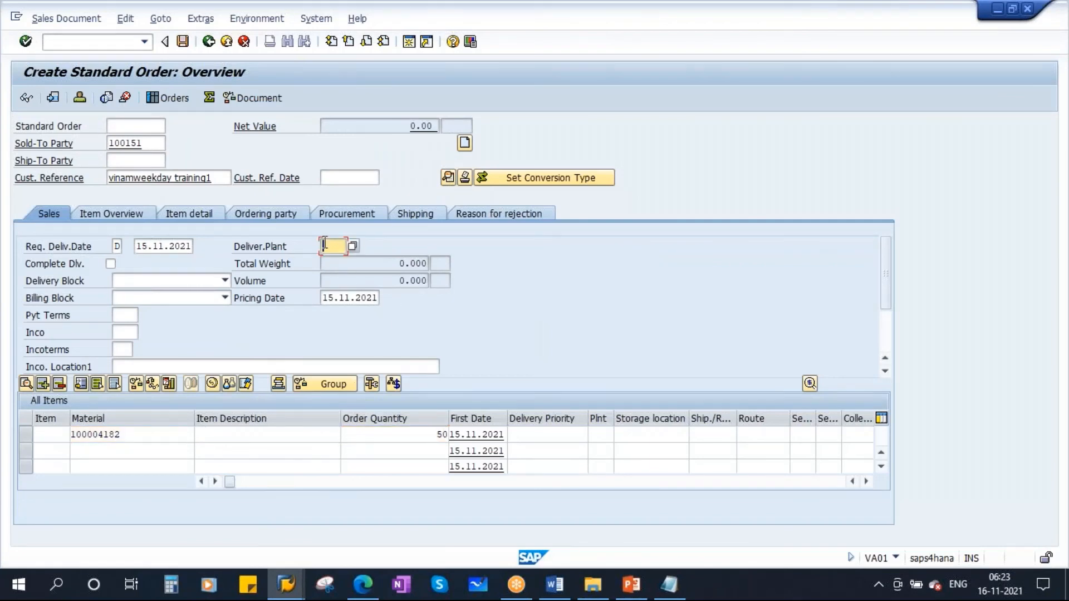
{"action": "type", "text": "1710"}
- Review the sold-to party, material, order quantity and delivering plant entered in the standard order
{"action": "double_click", "coordinate": [146, 143]}
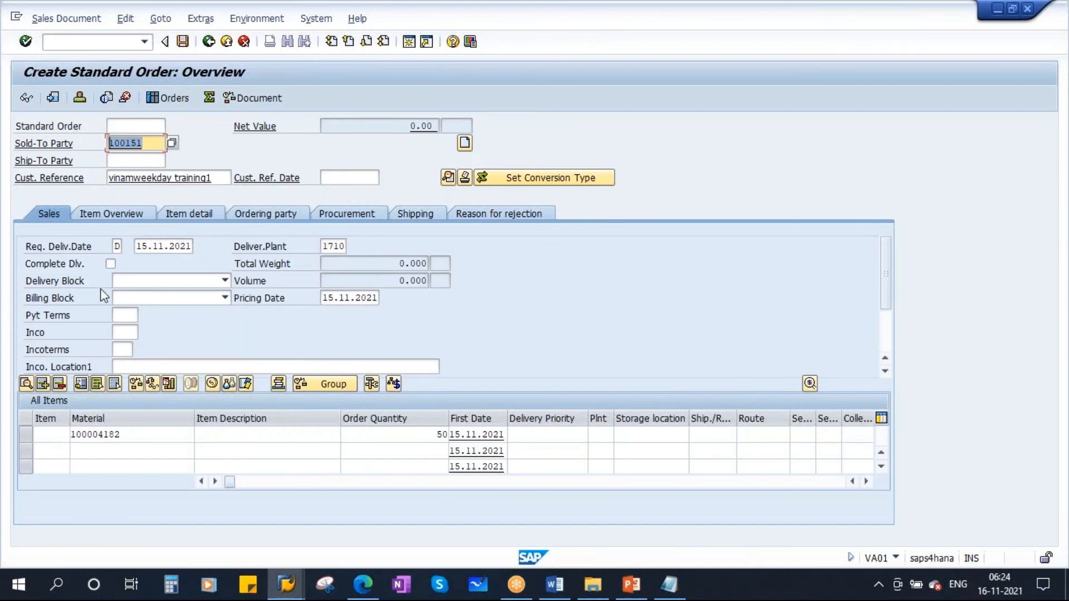
{"action": "double_click", "coordinate": [127, 437]}
{"action": "double_click", "coordinate": [423, 435]}
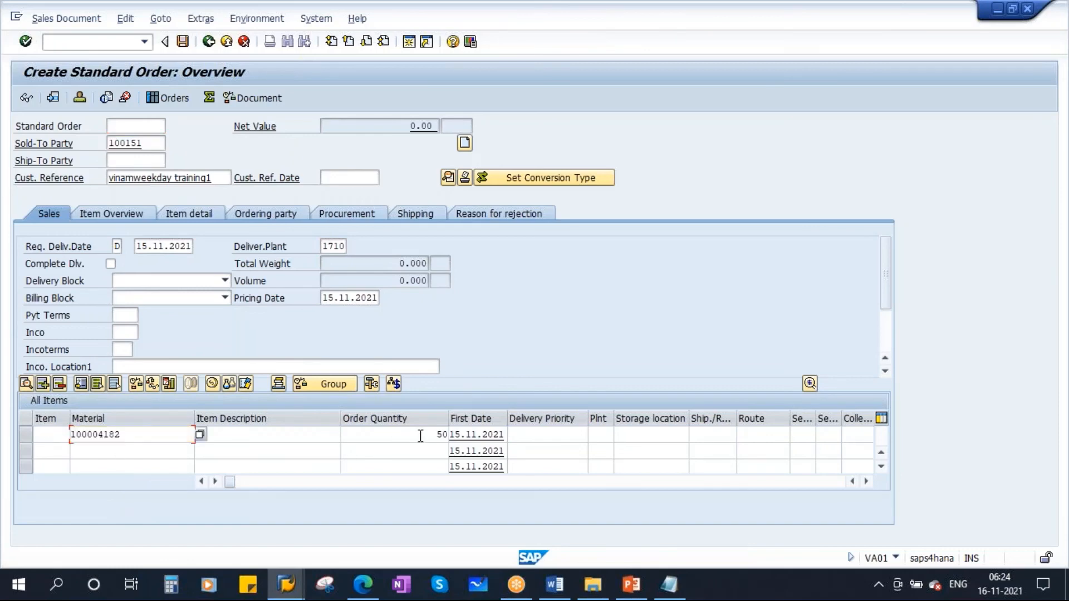
{"action": "double_click", "coordinate": [326, 246]}
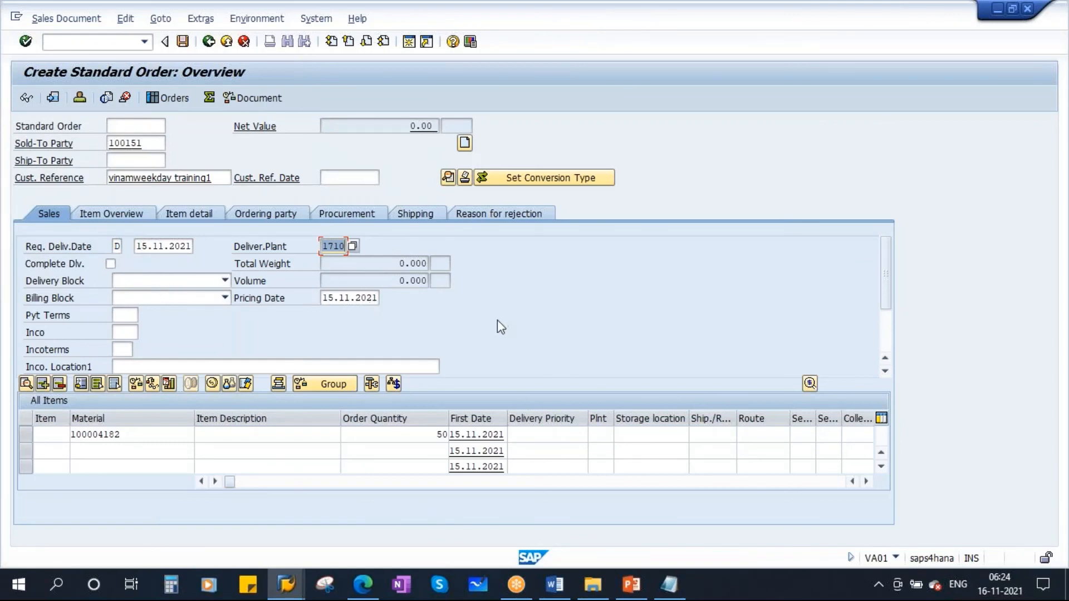
- Set the requested delivery date to 16.11.2021 and accept the redetermined billing date
{"action": "left_click", "coordinate": [147, 246]}
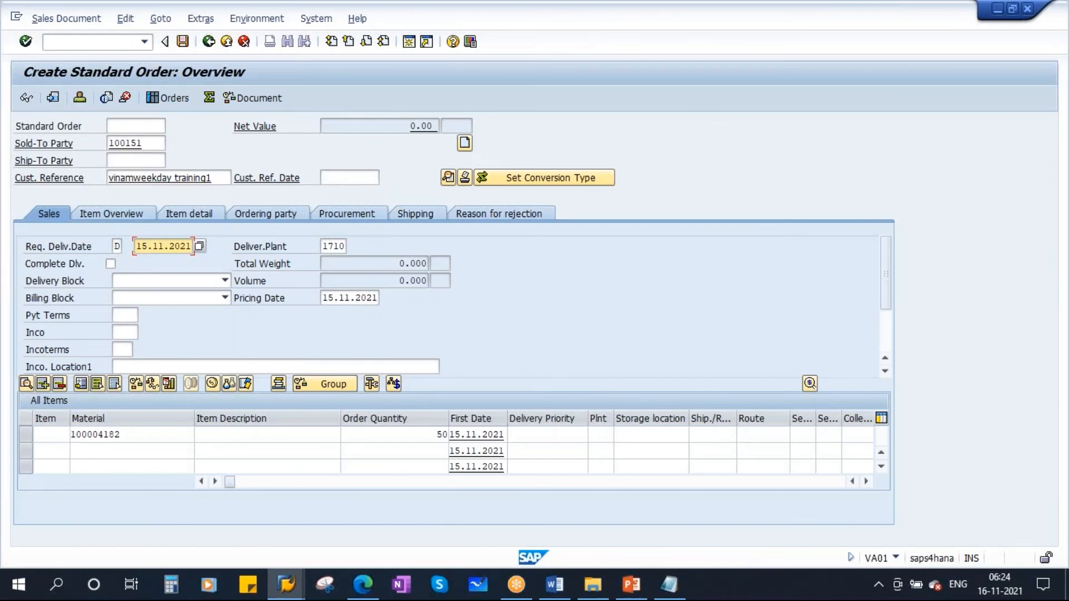
{"action": "key", "text": "BackSpace"}
{"action": "type", "text": "6"}
{"action": "key", "text": "Return"}
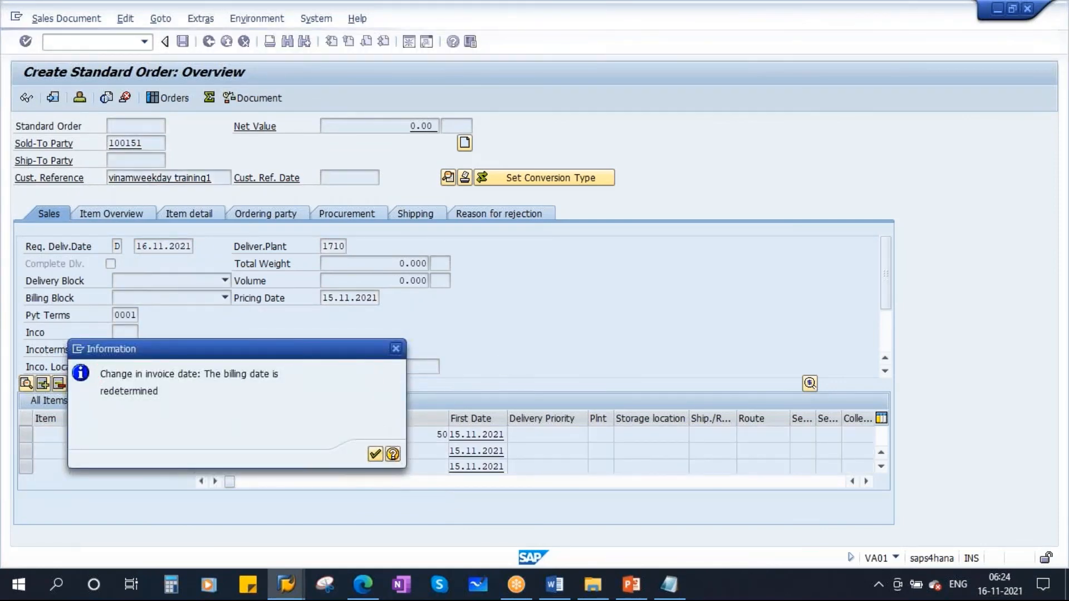
{"action": "left_click", "coordinate": [375, 454]}
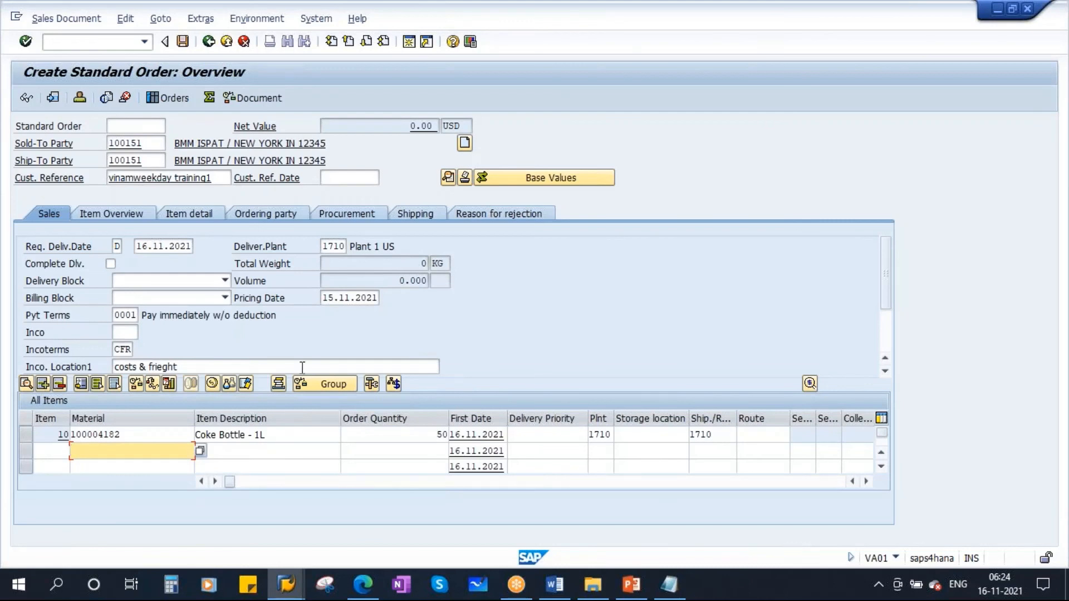
- Review the order's customer, Coke Bottle - 1L item, quantity, plant and requested delivery date, and display its procurement data
{"action": "double_click", "coordinate": [138, 144]}
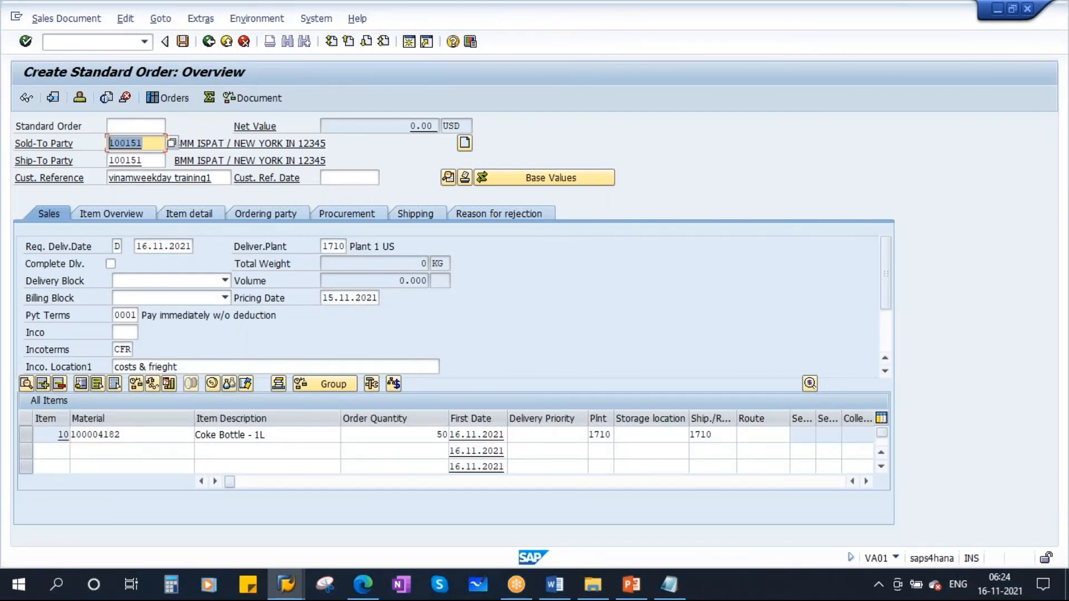
{"action": "double_click", "coordinate": [123, 438]}
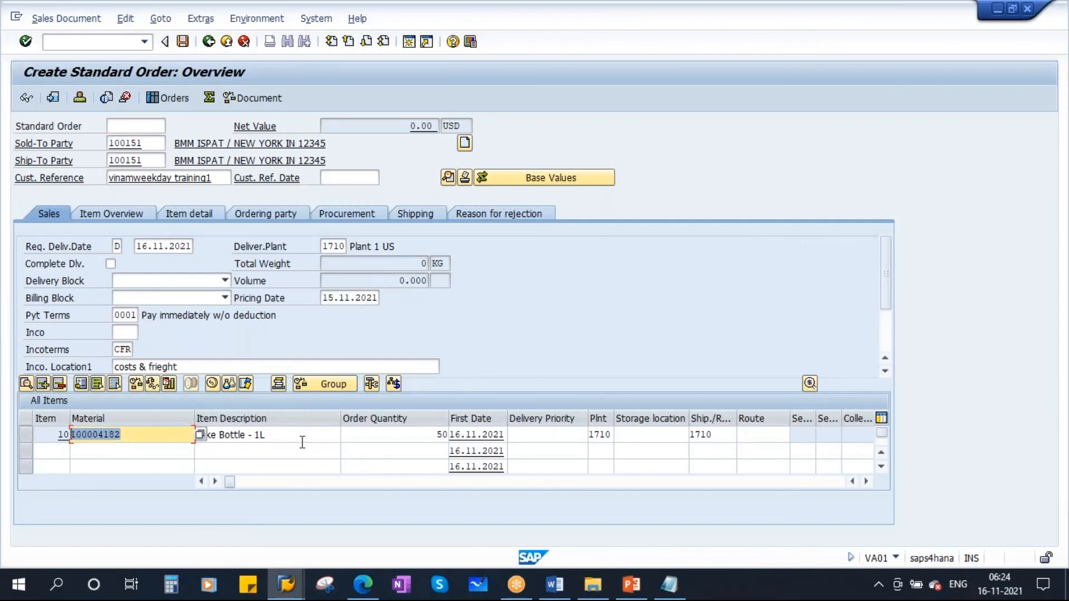
{"action": "left_click_drag", "start_coordinate": [281, 441], "coordinate": [152, 438]}
{"action": "left_click_drag", "start_coordinate": [437, 436], "coordinate": [467, 437]}
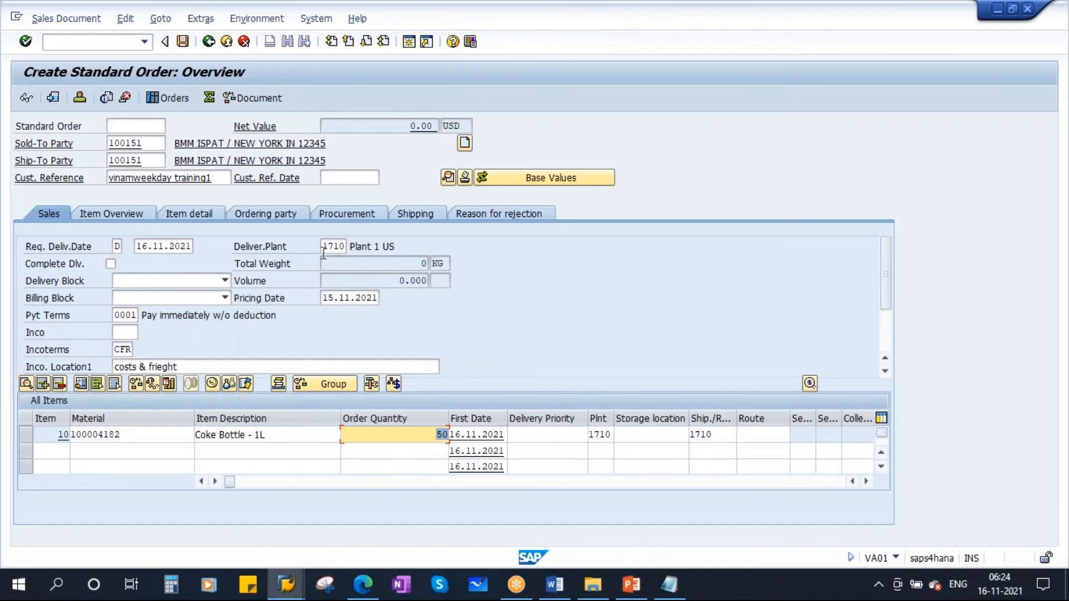
{"action": "left_click_drag", "start_coordinate": [323, 250], "coordinate": [345, 249]}
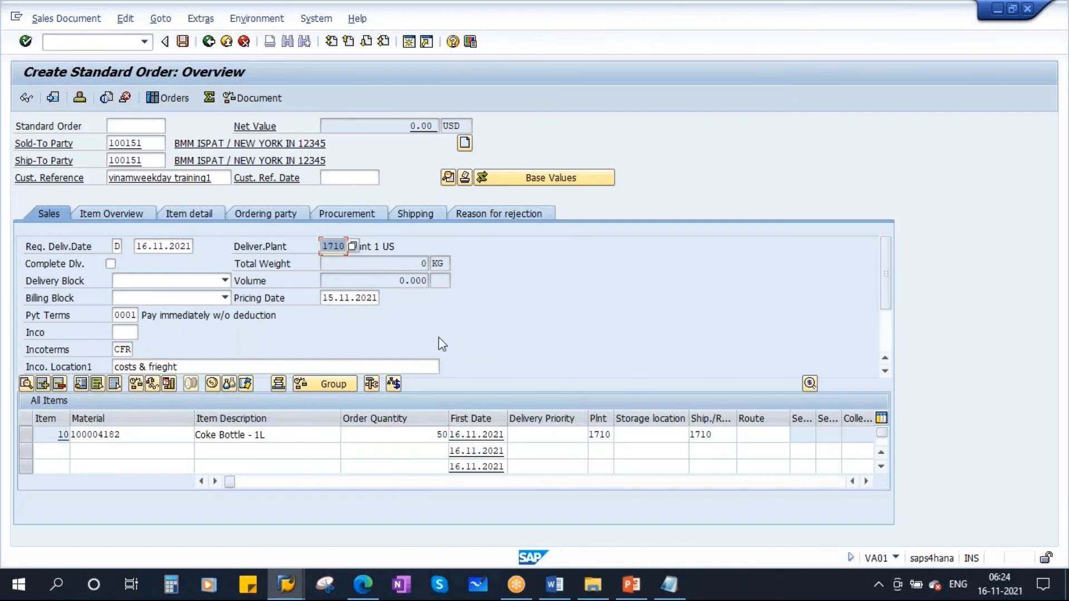
{"action": "left_click_drag", "start_coordinate": [139, 251], "coordinate": [191, 248]}
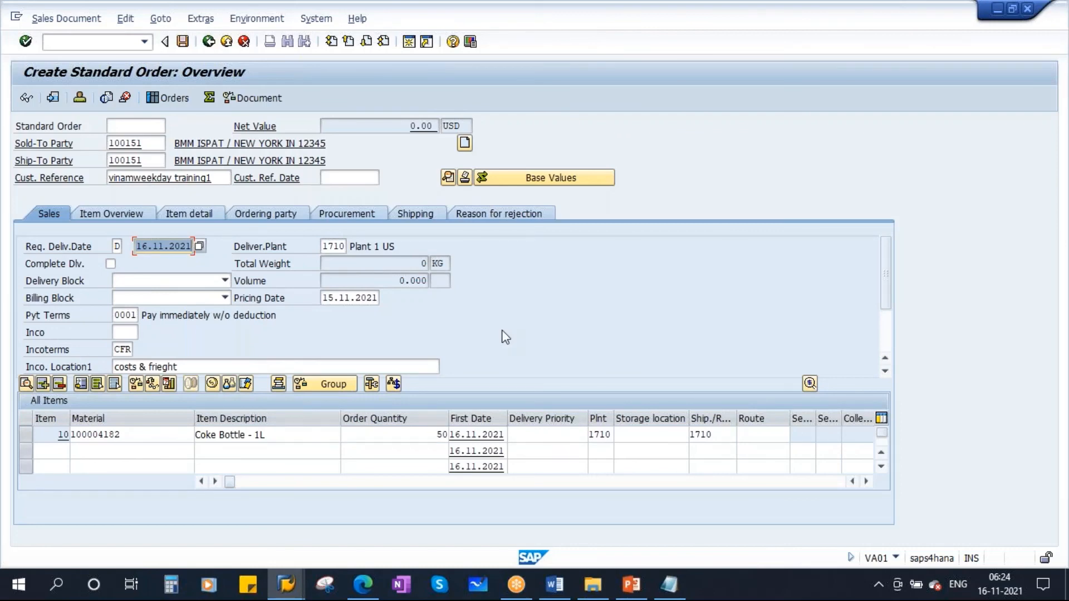
{"action": "left_click", "coordinate": [347, 215]}
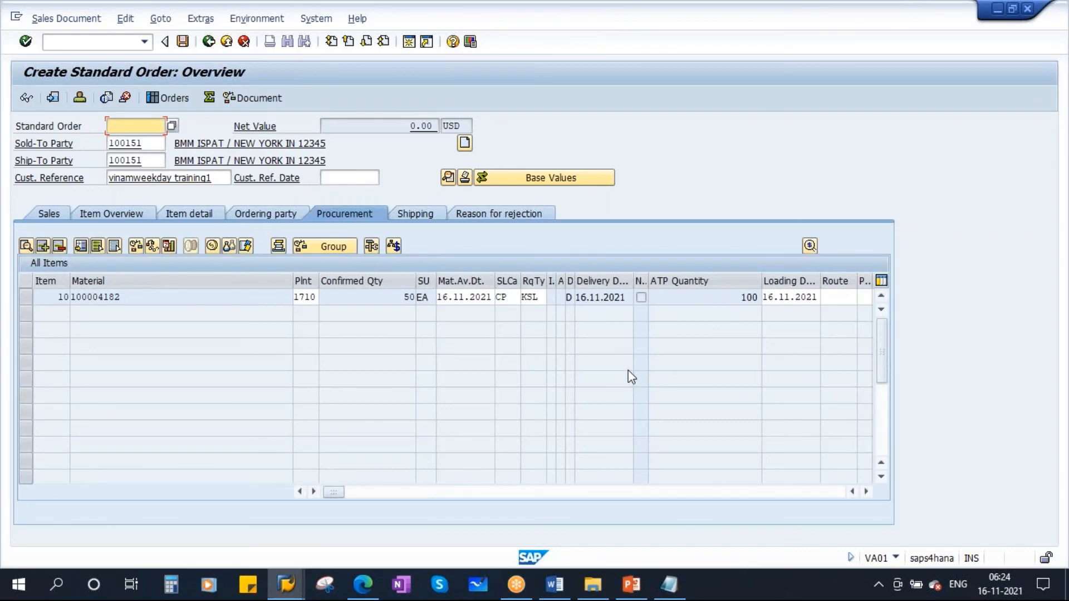
- Compare the order item's requirement type with the requirement types assigned to planning strategy 10 in the Strategy view
{"action": "double_click", "coordinate": [527, 297]}
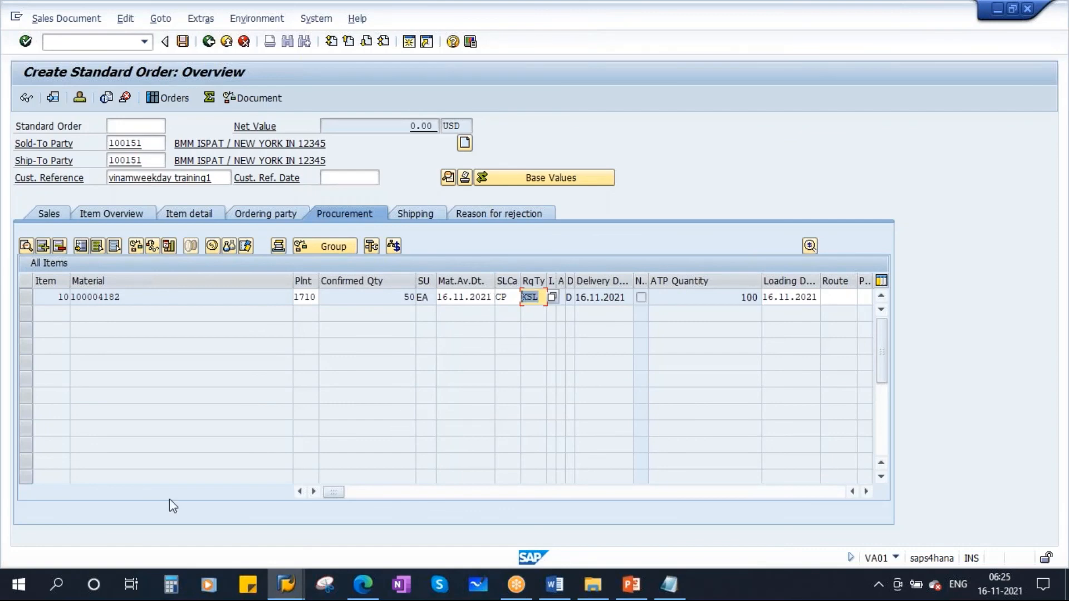
{"action": "mouse_move", "coordinate": [286, 585]}
{"action": "left_click", "coordinate": [174, 513]}
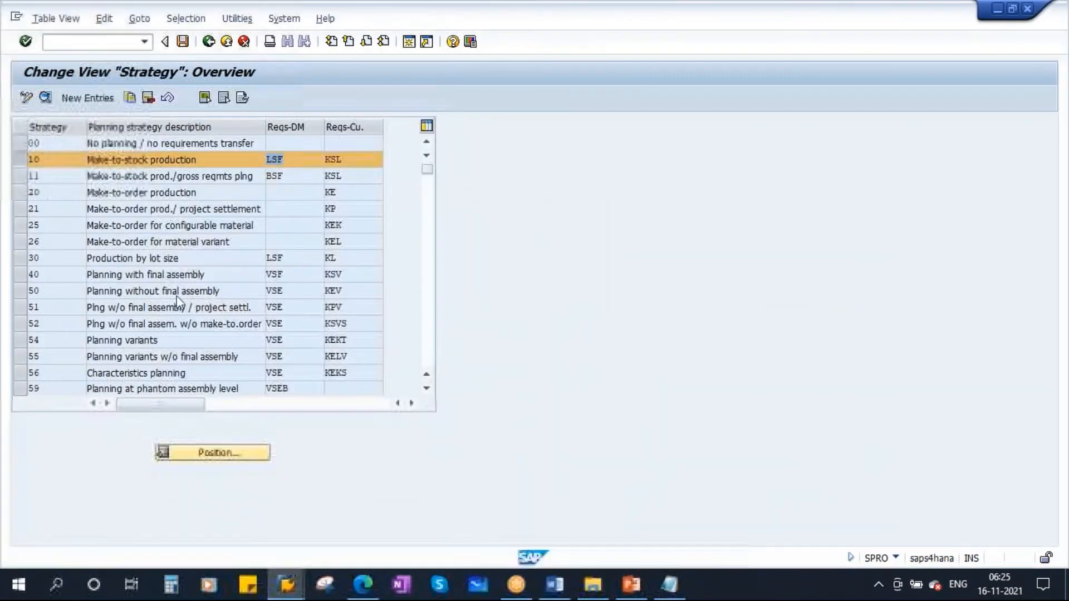
{"action": "left_click", "coordinate": [299, 162]}
{"action": "left_click", "coordinate": [346, 161]}
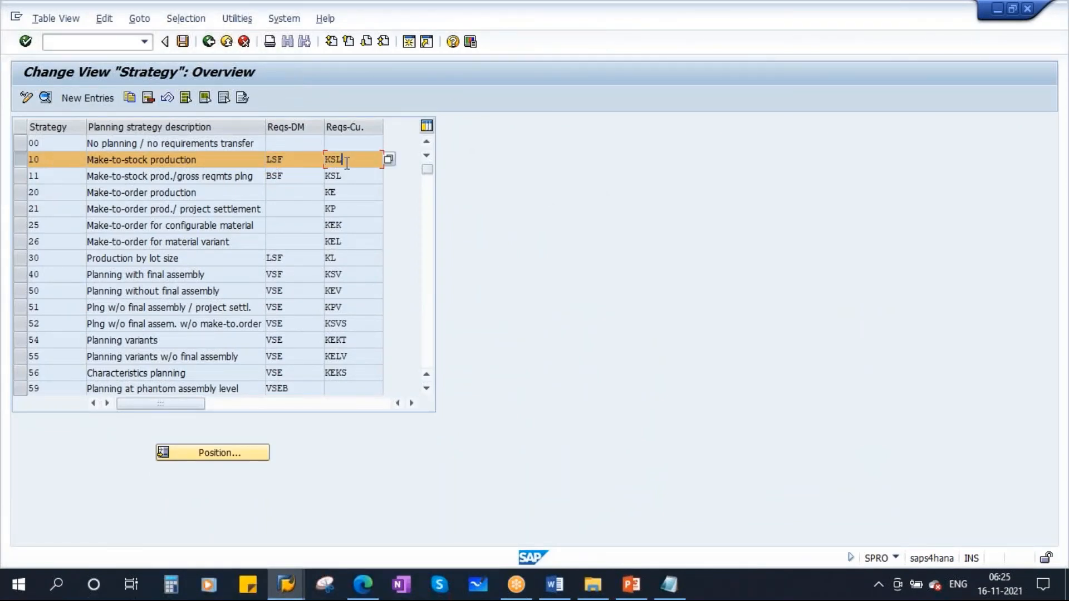
{"action": "left_click_drag", "start_coordinate": [346, 162], "coordinate": [313, 163]}
- Append "(LSF + KSL)" to the "10 - Pure make to Stock" line in the Notepad notes and minimize them
{"action": "left_click", "coordinate": [668, 582]}
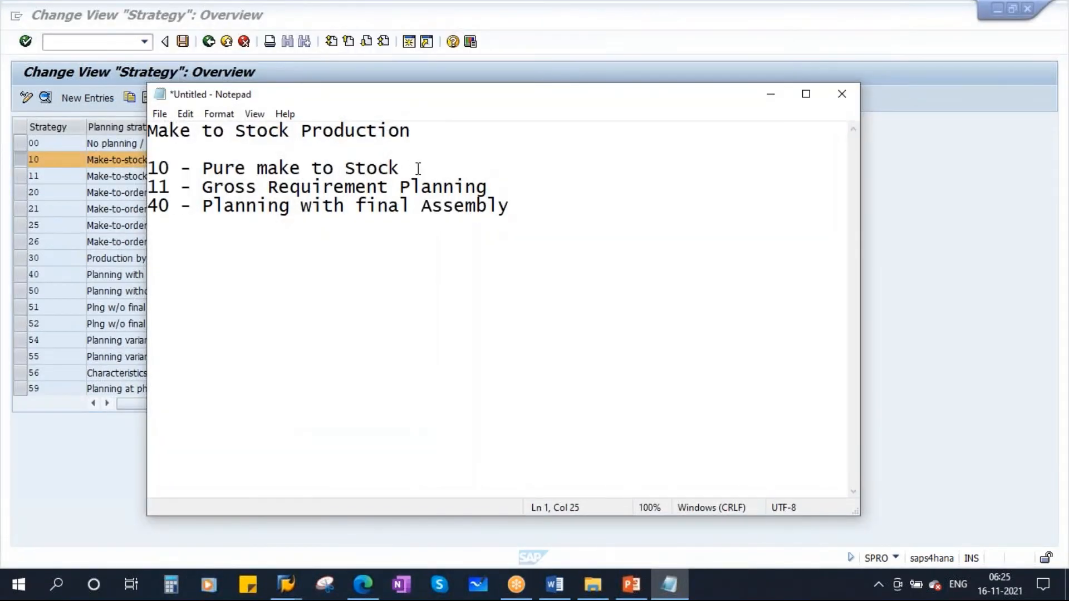
{"action": "left_click", "coordinate": [418, 168]}
{"action": "type", "text": "("}
{"action": "key", "text": "Caps_Lock"}
{"action": "type", "text": "LSF "}
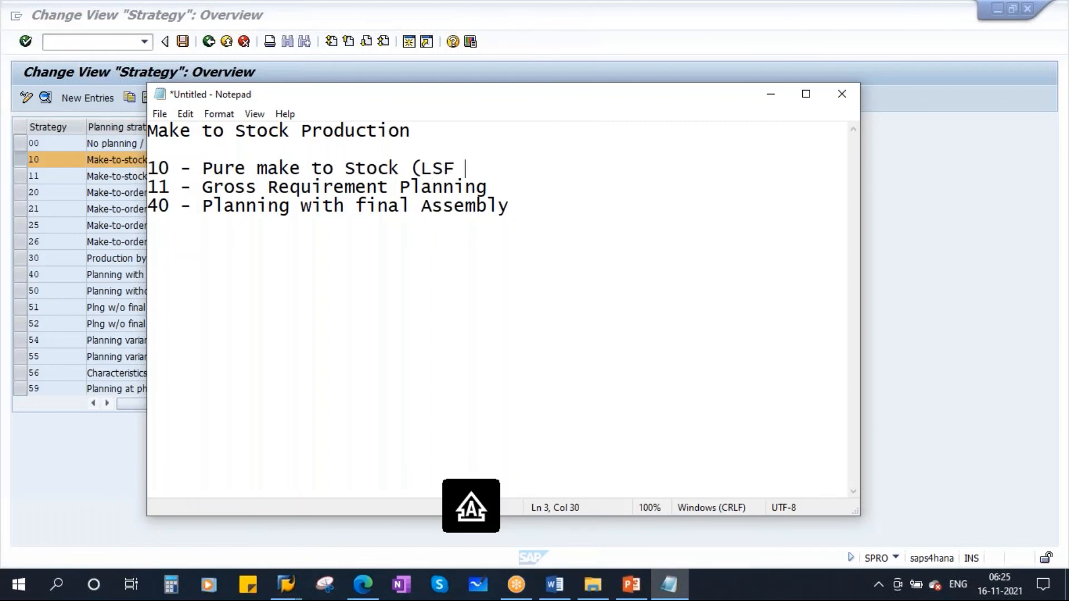
{"action": "type", "text": "+ K"}
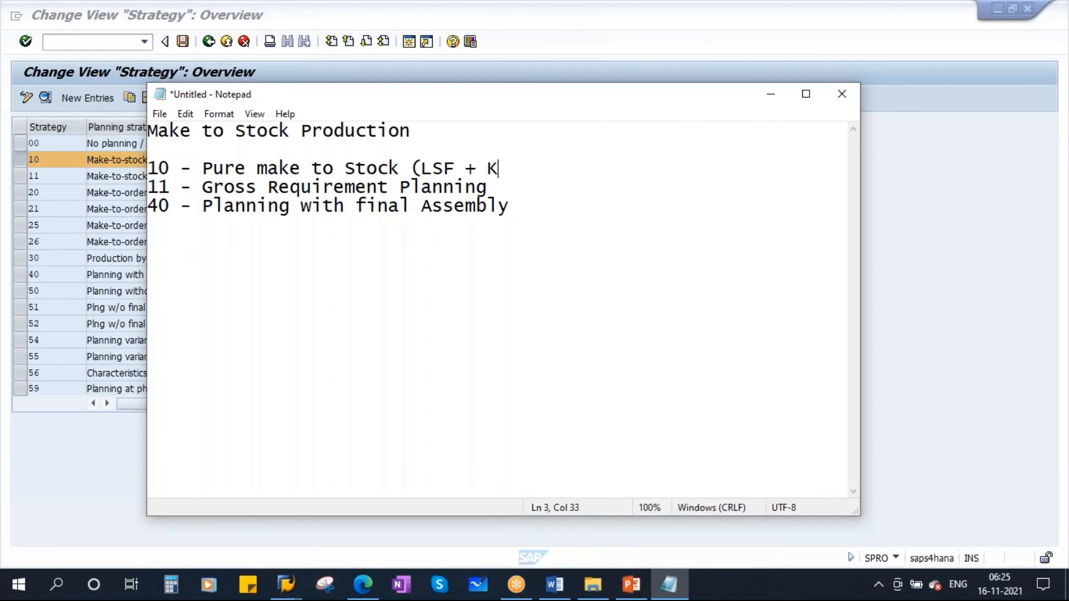
{"action": "type", "text": "SL )"}
{"action": "left_click", "coordinate": [522, 167]}
{"action": "key", "text": "Delete"}
{"action": "left_click", "coordinate": [770, 99]}
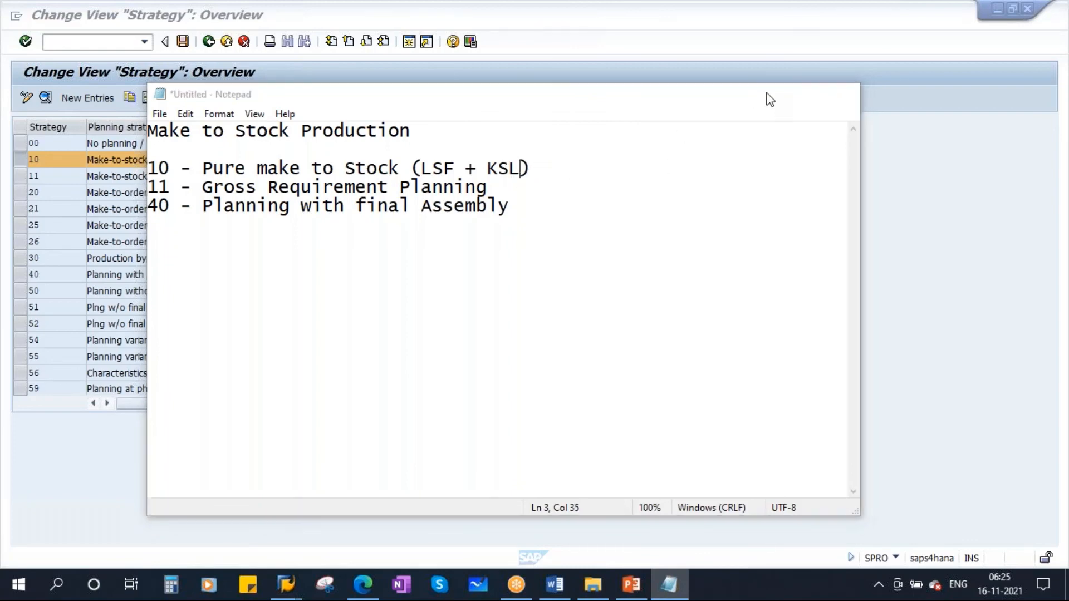
{"action": "key", "text": "alt+Tab"}
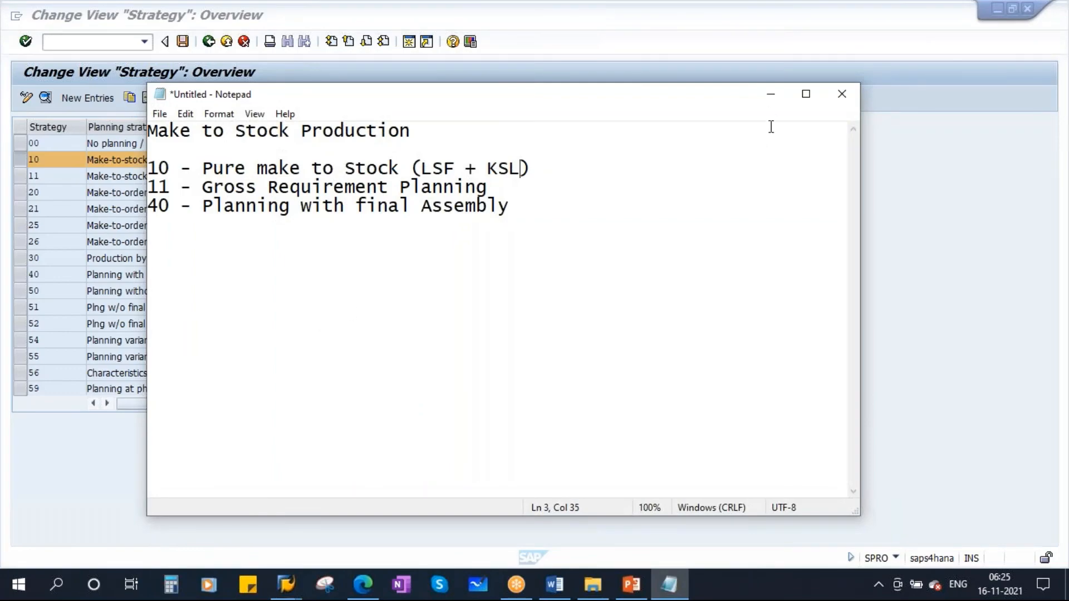
{"action": "left_click", "coordinate": [771, 94]}
- Return to the standard order, cancel the attempt to leave it, and display its sales data
{"action": "mouse_move", "coordinate": [286, 585]}
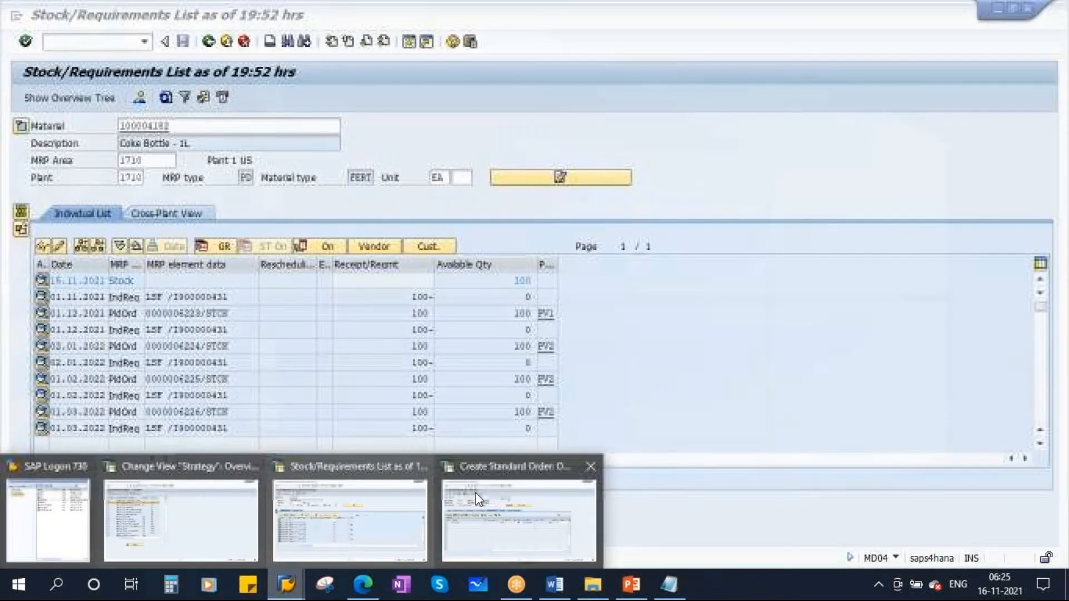
{"action": "left_click", "coordinate": [476, 501]}
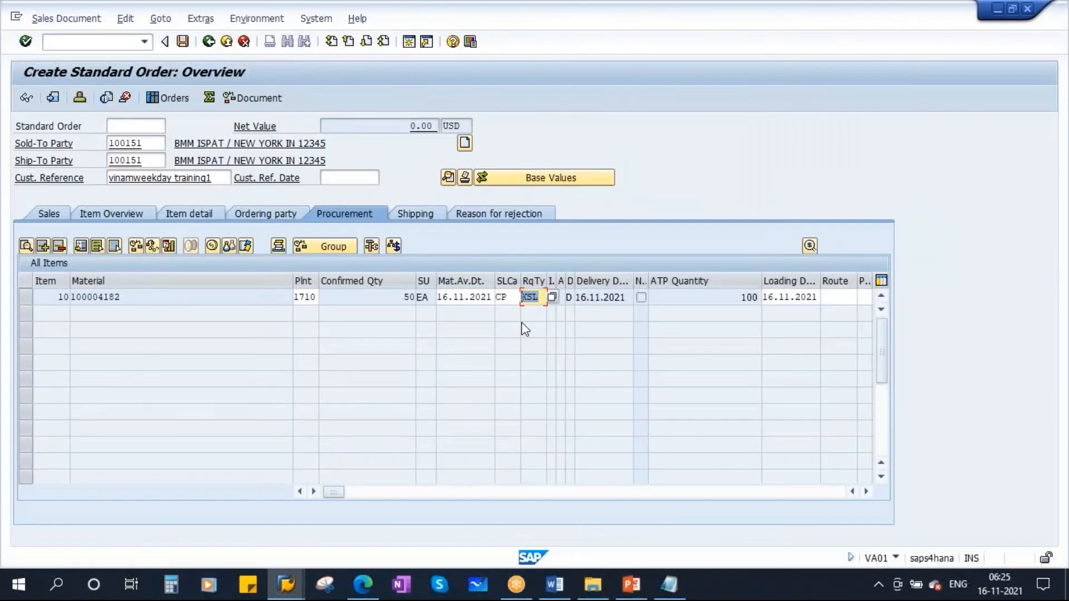
{"action": "left_click", "coordinate": [209, 42]}
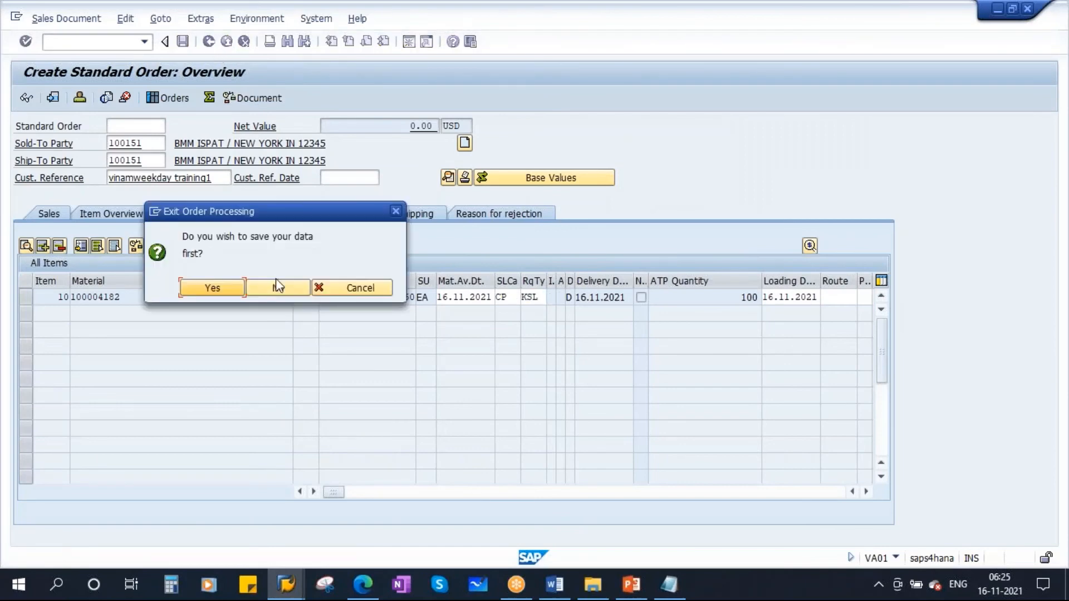
{"action": "left_click", "coordinate": [345, 287]}
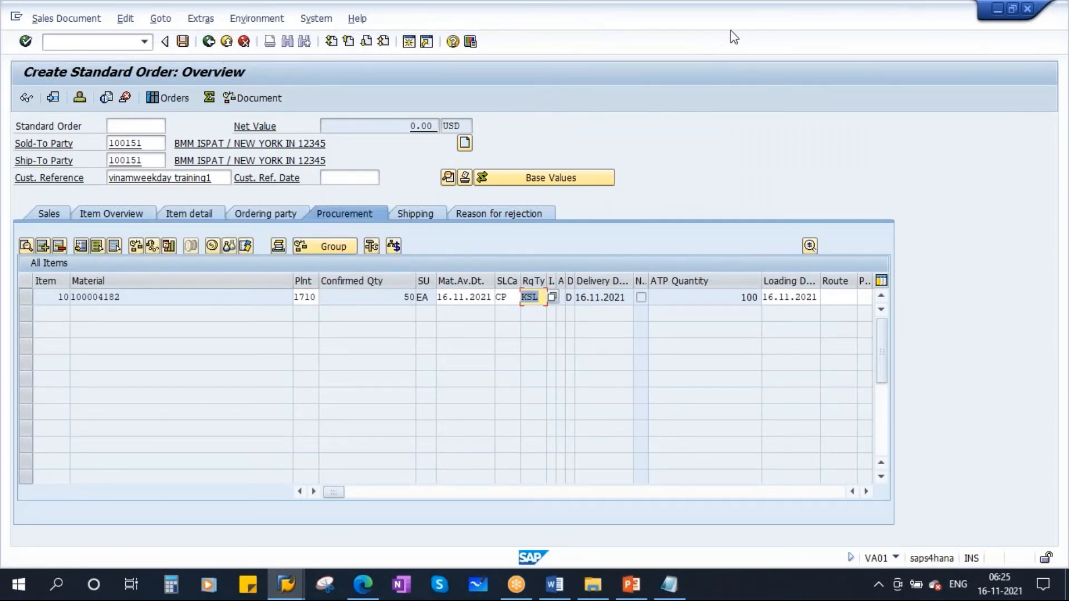
{"action": "left_click", "coordinate": [747, 25]}
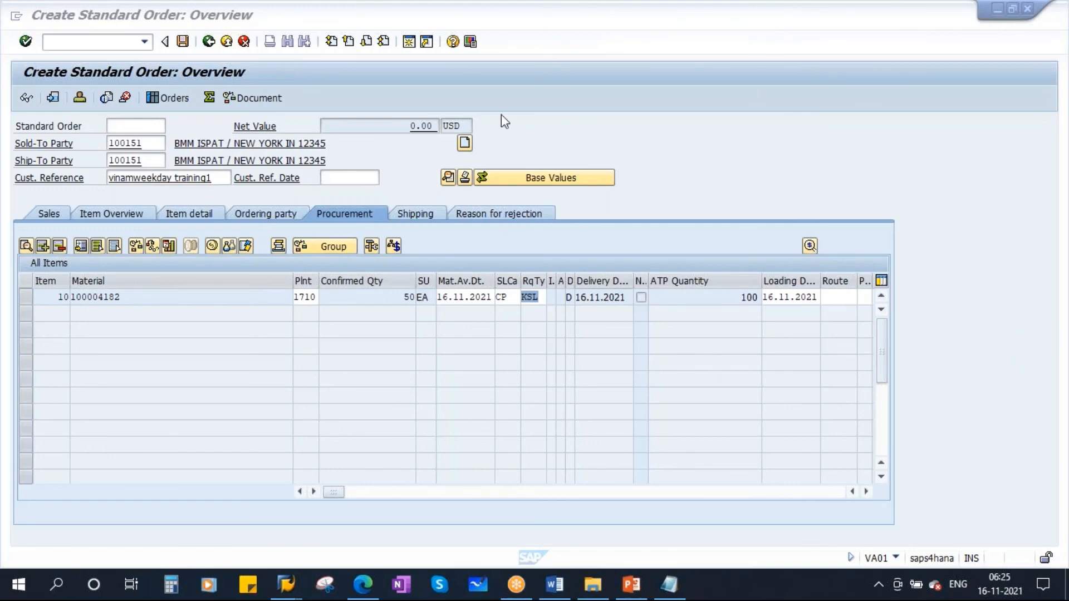
{"action": "left_click", "coordinate": [49, 213]}
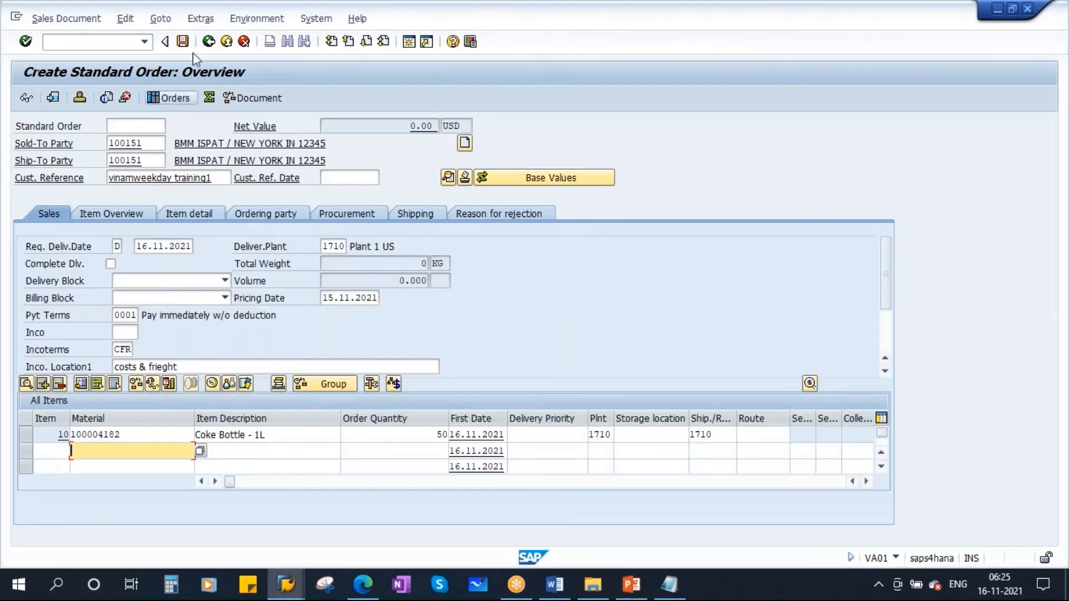